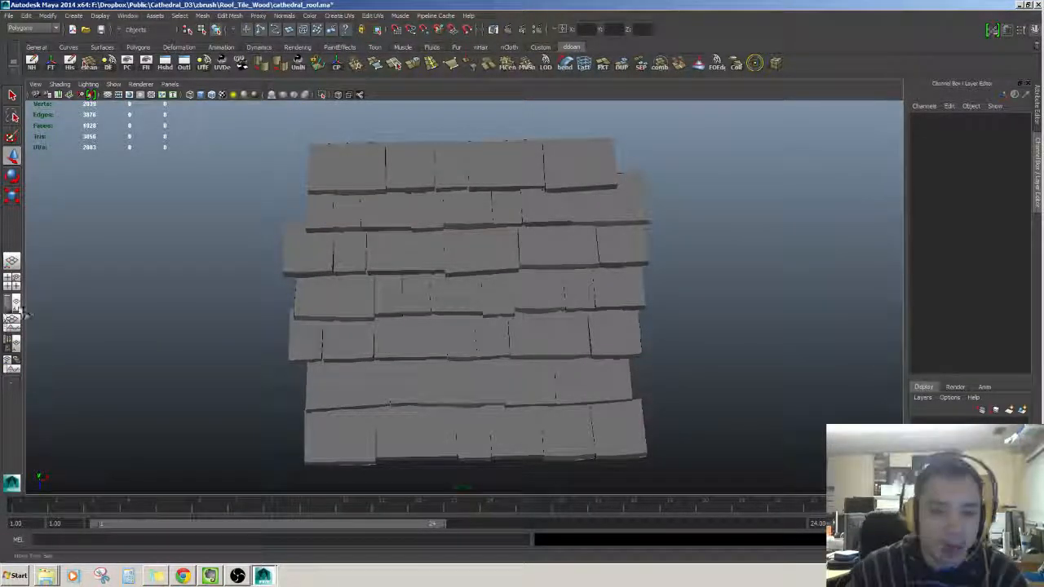
Display the grid beneath the wooden roof tiles in the perspective view
alt+drag(571, 238, 409, 312)
click(410, 312)
click(466, 269)
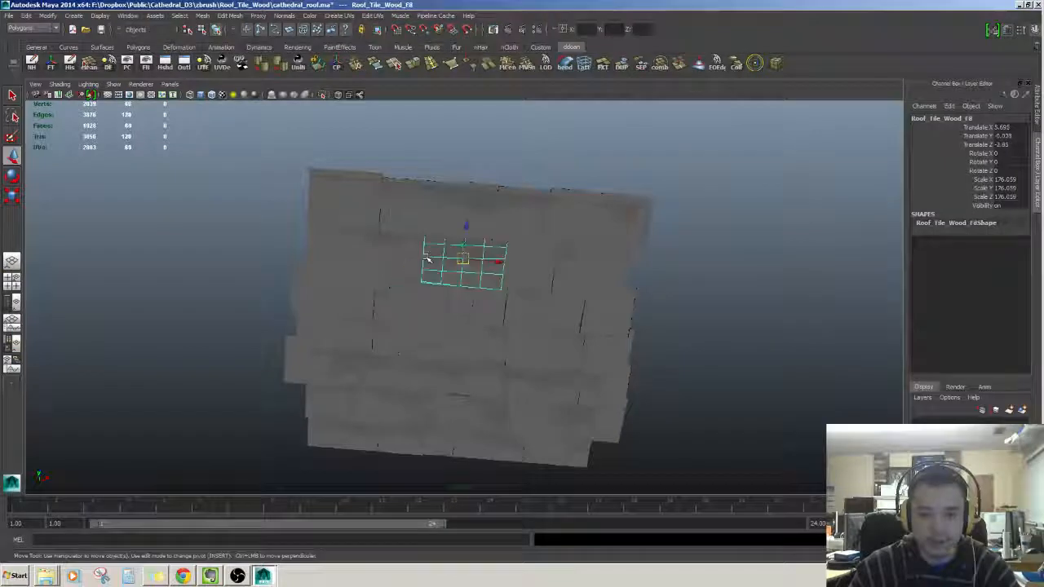
alt+drag(466, 269, 508, 421)
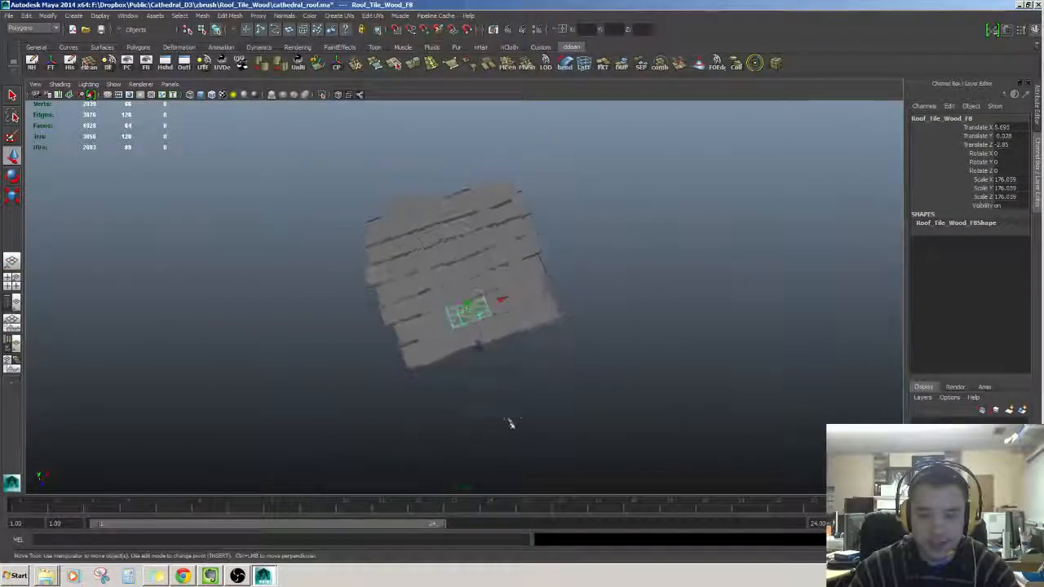
click(508, 421)
click(106, 96)
alt+drag(319, 289, 282, 274)
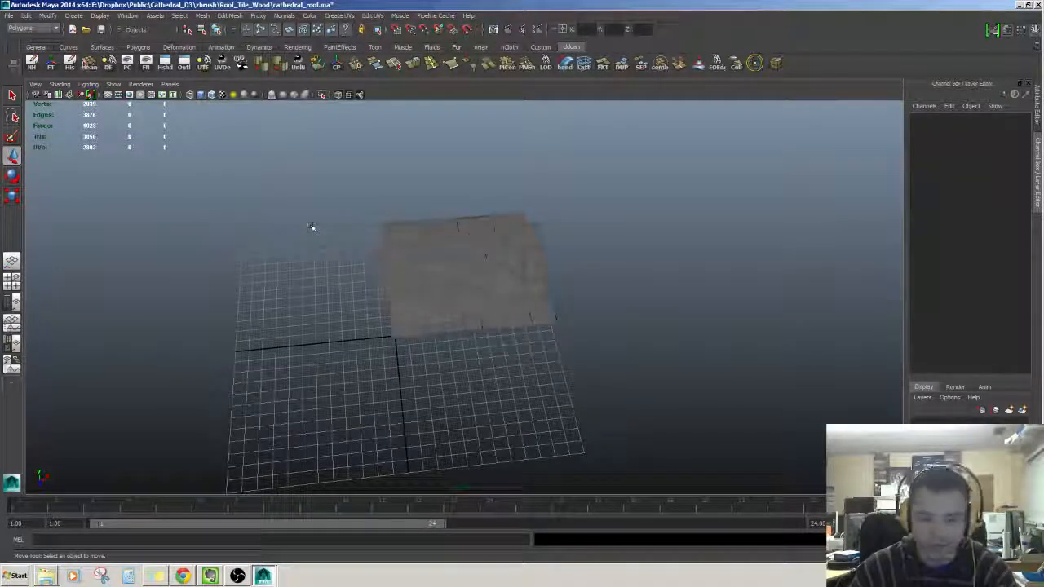
Examine from above and from the side how the overlapping tile rows sit relative to the grid
alt+drag(419, 275, 546, 229)
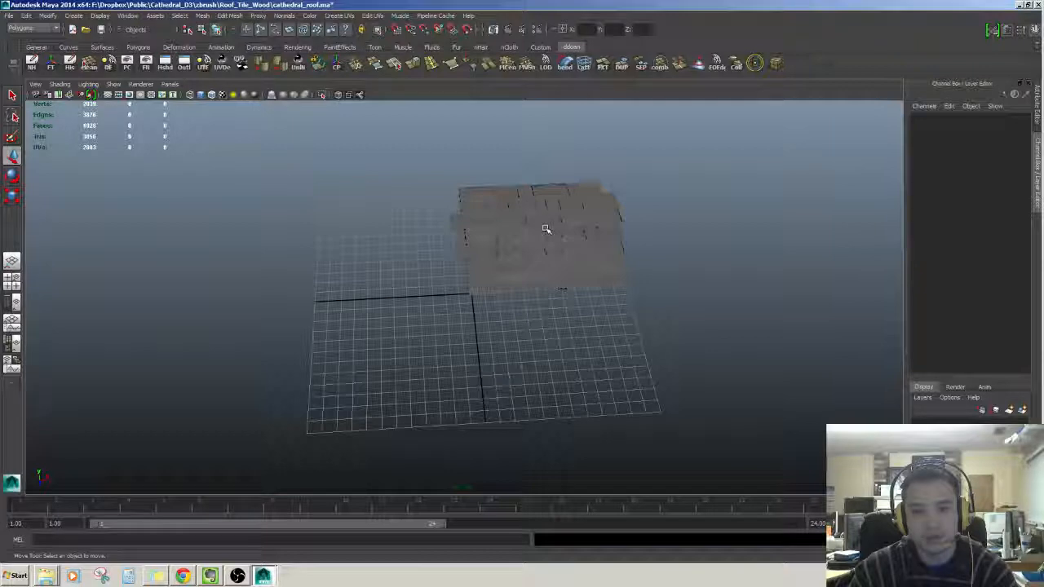
alt+drag(546, 229, 508, 250)
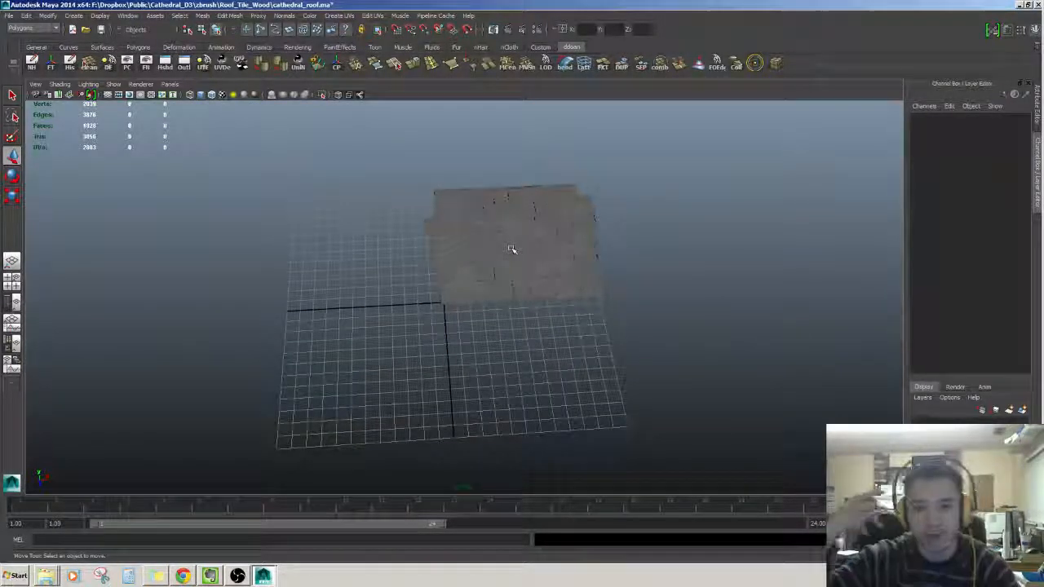
alt+drag(510, 248, 547, 279)
click(393, 390)
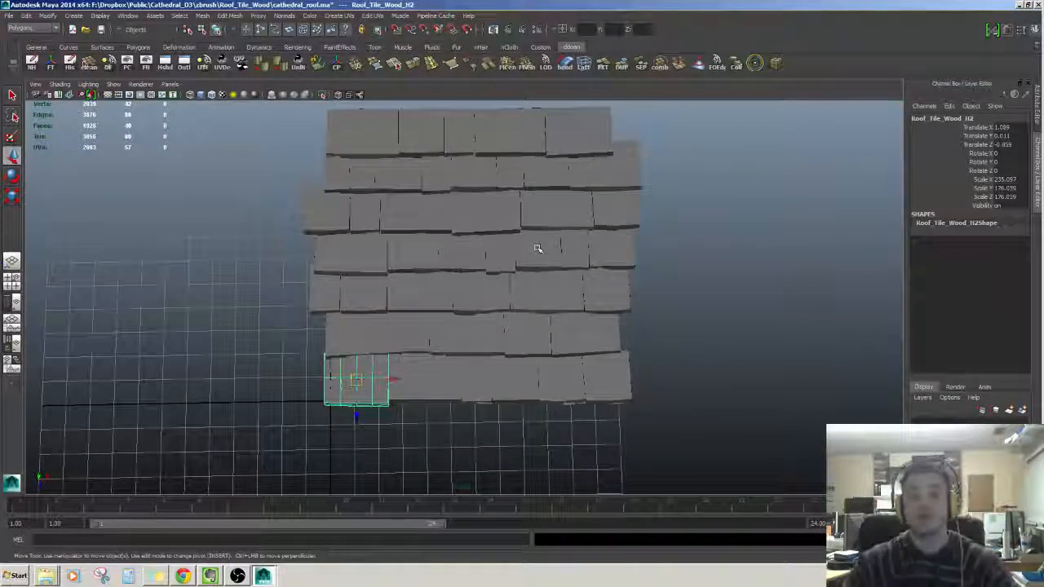
alt+drag(595, 317, 571, 373)
click(571, 373)
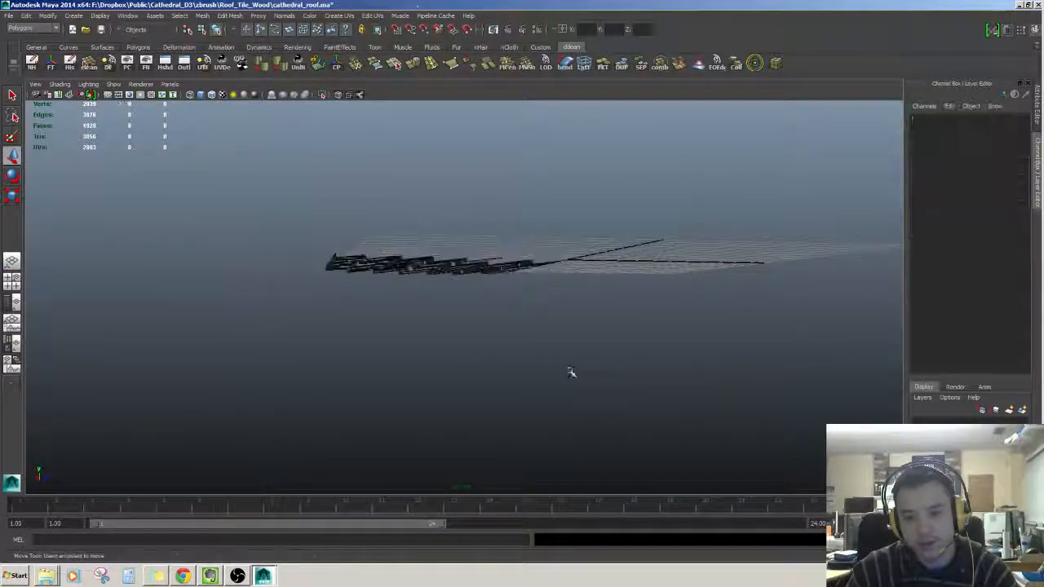
alt+right_drag(570, 372, 481, 337)
alt+drag(481, 337, 489, 314)
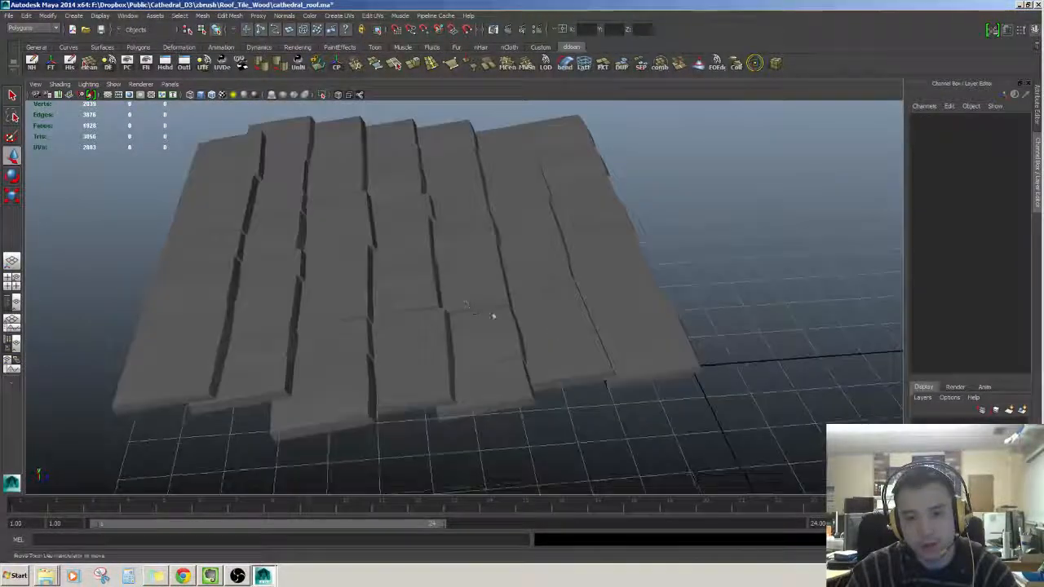
Select the wooden roof tiles row by row from the row at the origin to the far row, check them from the side, and clear the selection
click(653, 343)
shift+click(626, 268)
alt+drag(626, 268, 586, 307)
shift+click(674, 225)
shift+click(703, 186)
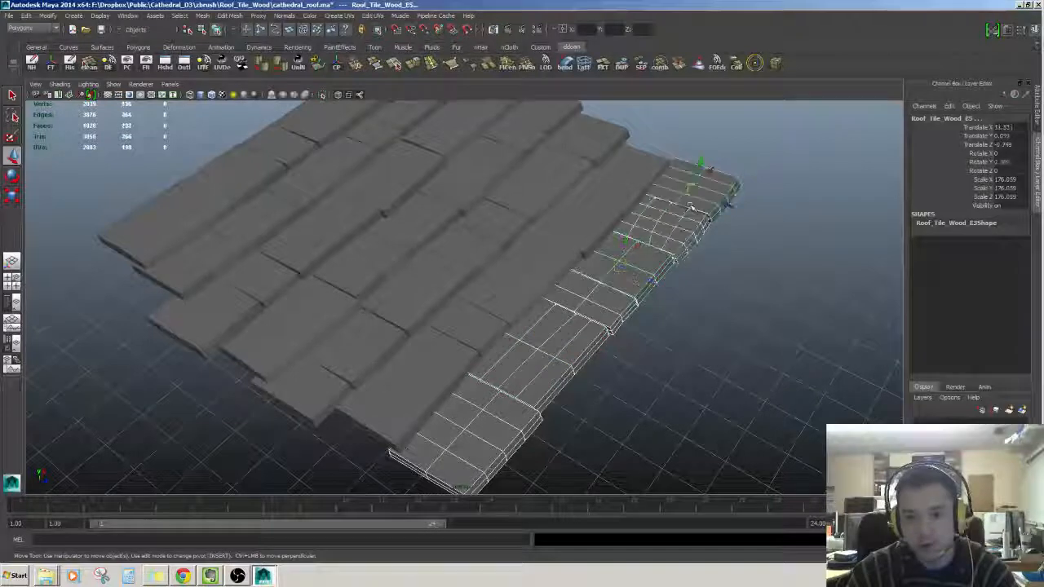
shift+click(623, 186)
shift+click(516, 290)
shift+click(453, 345)
shift+click(453, 344)
shift+click(464, 322)
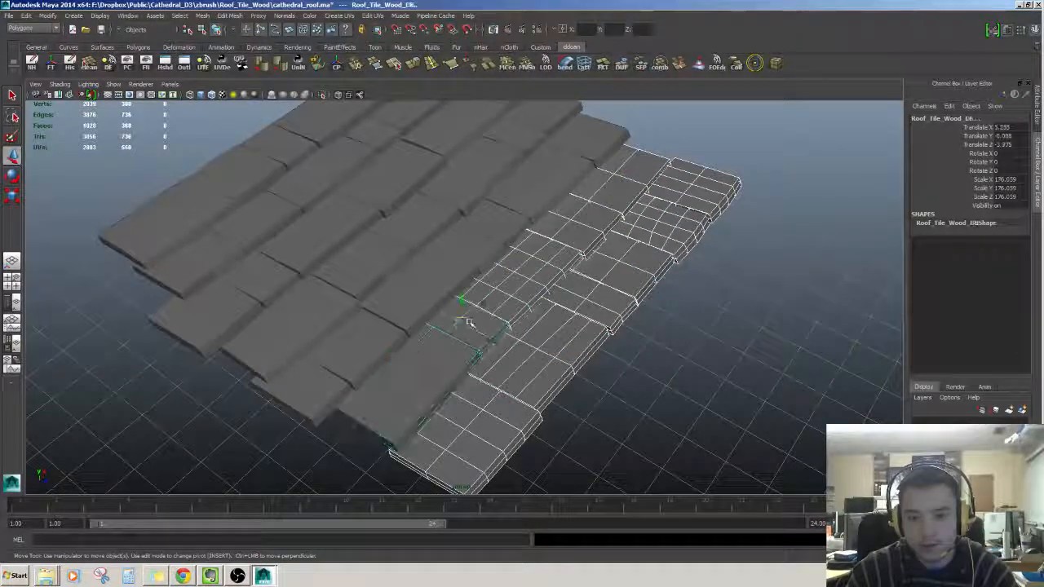
shift+click(423, 361)
shift+click(318, 395)
shift+click(367, 350)
shift+click(439, 291)
shift+click(486, 245)
shift+click(509, 219)
shift+click(541, 181)
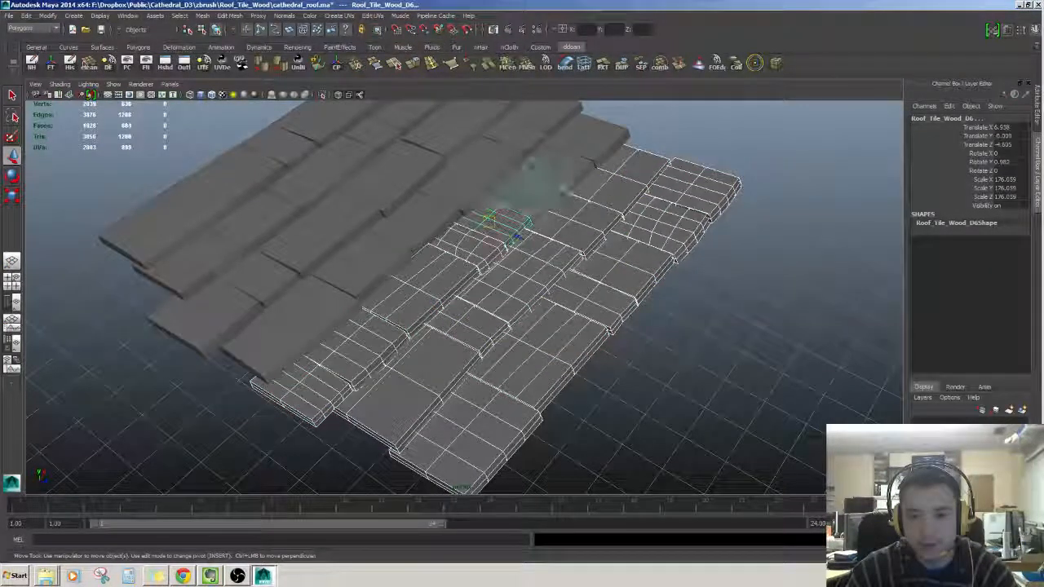
shift+click(541, 181)
shift+click(563, 163)
shift+click(601, 139)
alt+drag(600, 138, 677, 138)
shift+click(410, 356)
shift+click(434, 302)
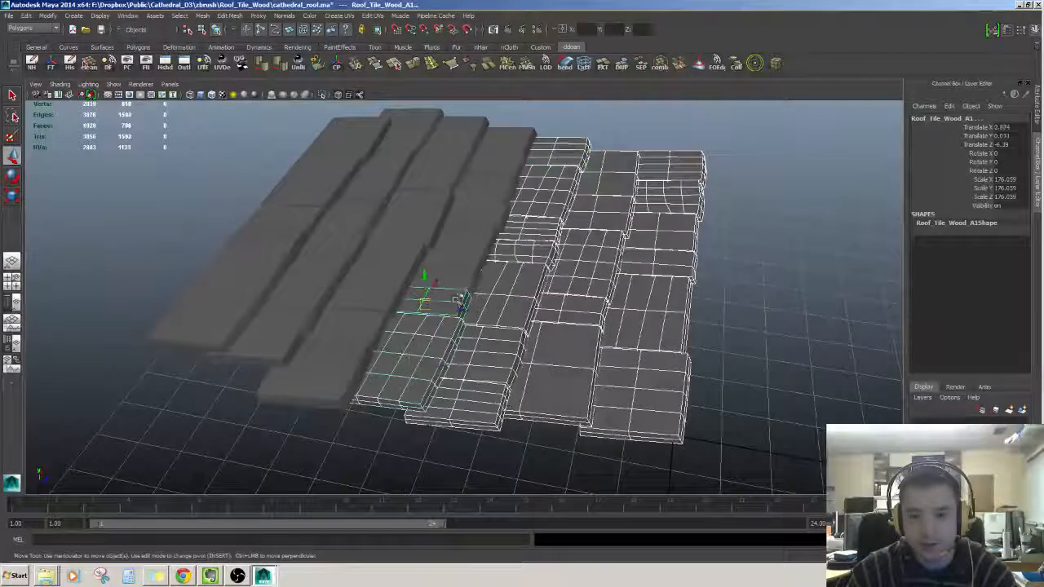
shift+click(447, 277)
shift+click(465, 245)
shift+click(478, 214)
shift+click(490, 187)
shift+click(501, 161)
shift+click(509, 140)
alt+middle_drag(509, 142, 537, 157)
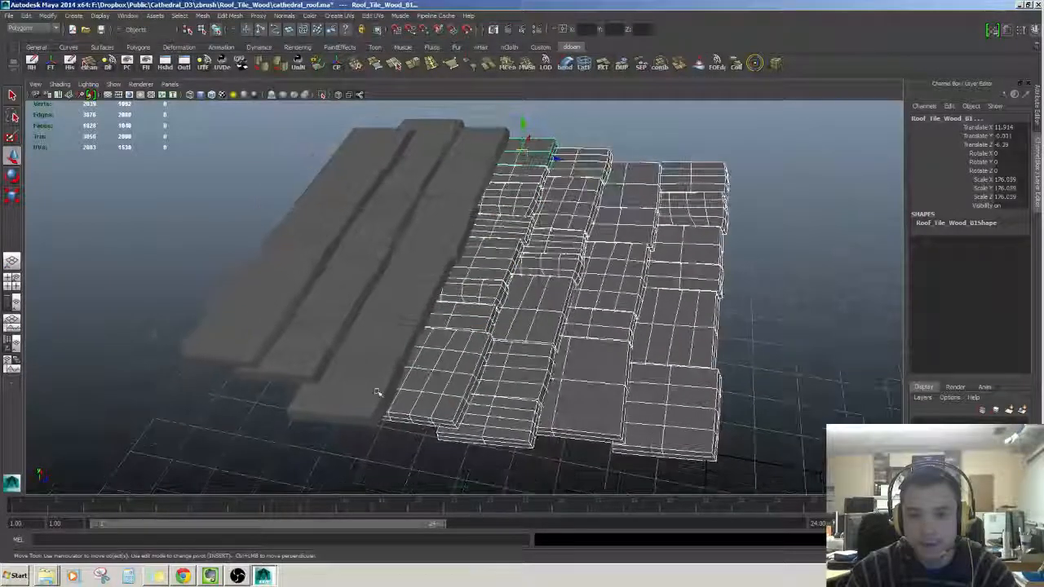
shift+click(396, 336)
shift+click(369, 390)
shift+click(414, 284)
shift+click(435, 229)
shift+click(458, 181)
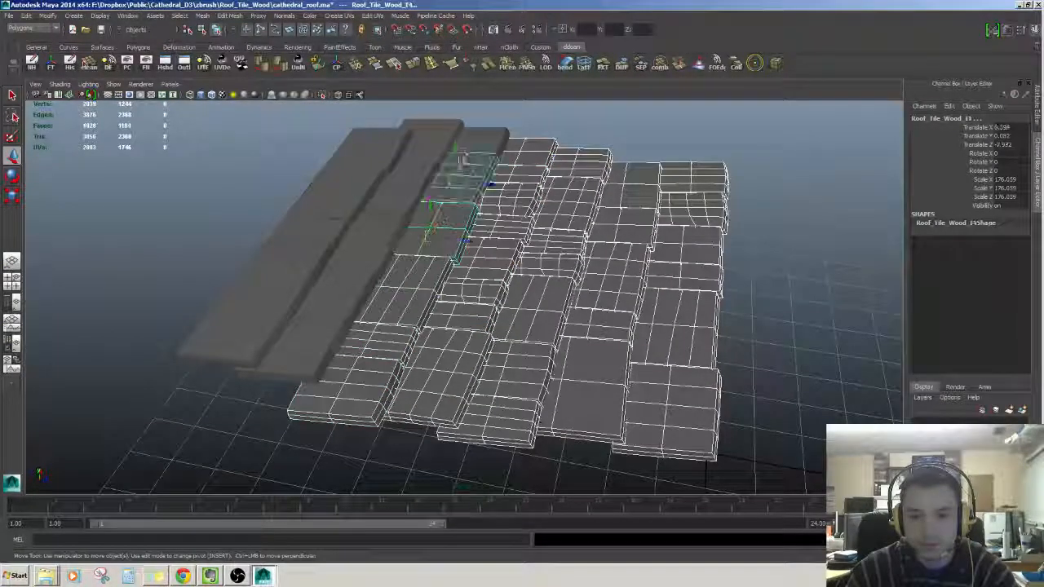
shift+click(478, 142)
alt+middle_drag(478, 145, 521, 154)
shift+click(370, 340)
shift+click(344, 370)
shift+click(391, 296)
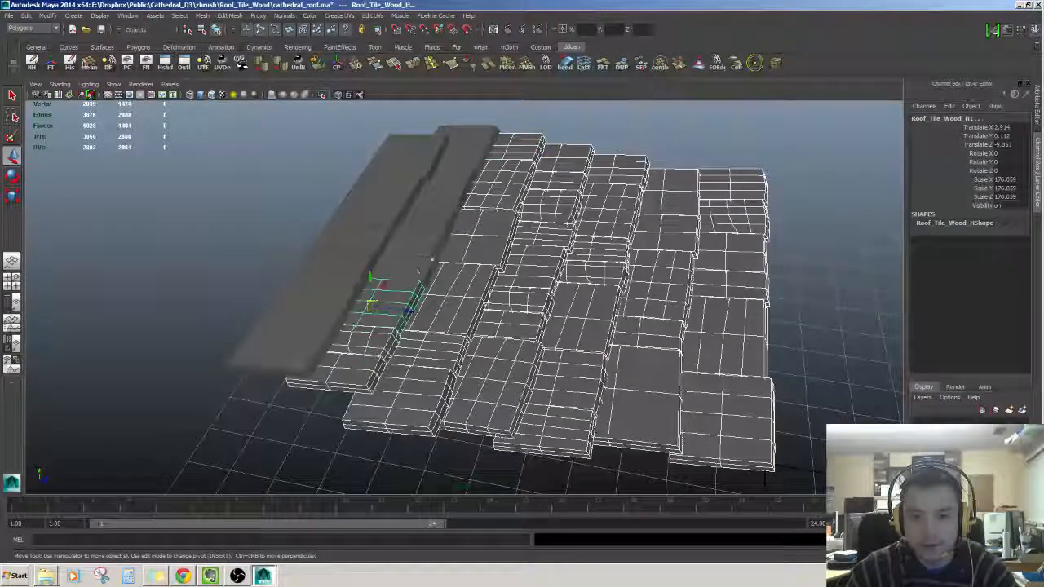
shift+click(424, 239)
shift+click(448, 189)
shift+click(469, 155)
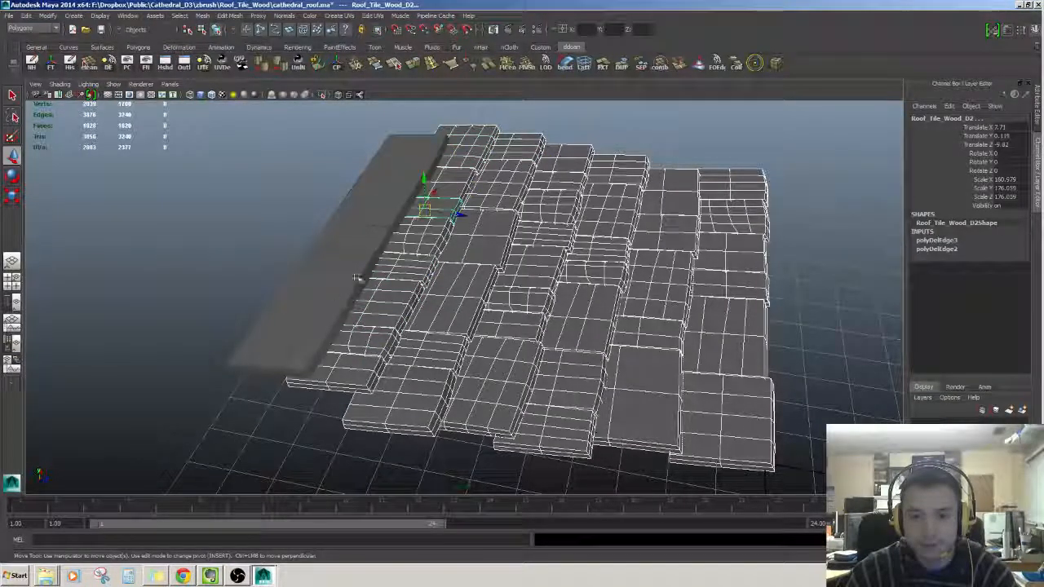
shift+click(308, 333)
shift+click(330, 273)
shift+click(359, 222)
shift+click(387, 181)
shift+click(410, 155)
alt+drag(411, 155, 384, 214)
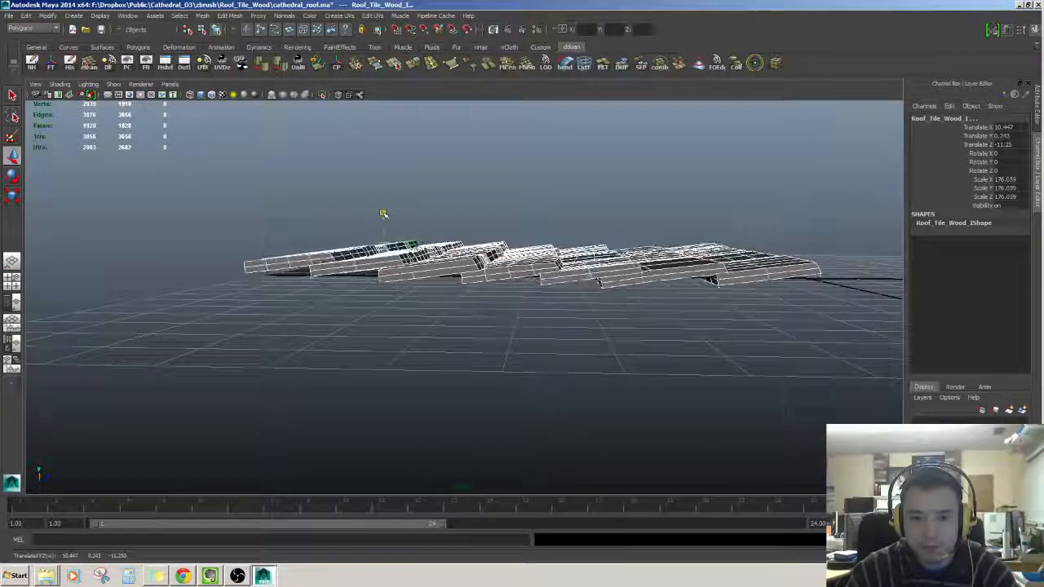
click(489, 196)
alt+drag(505, 200, 555, 419)
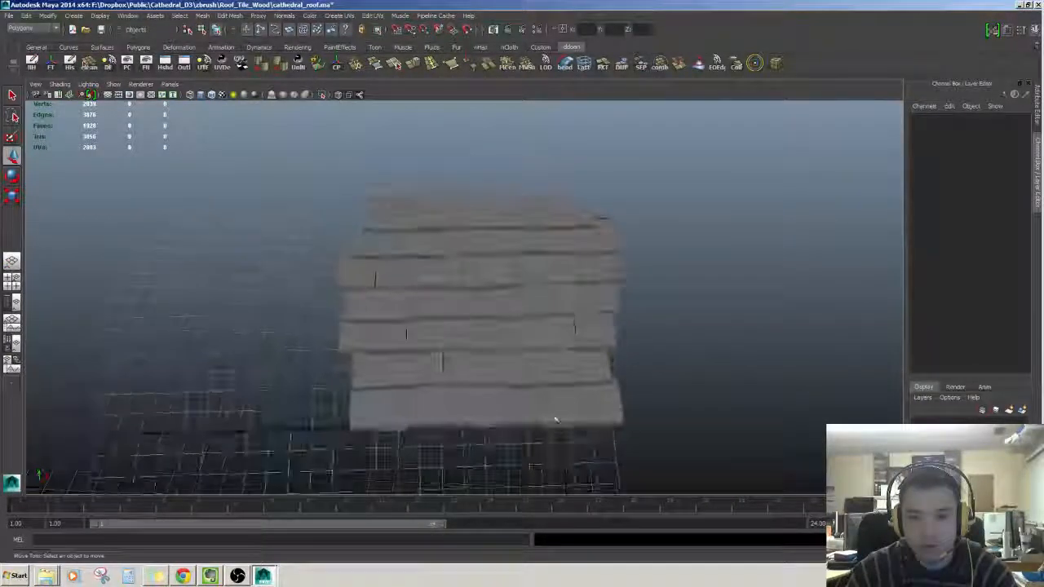
Select all the wooden roof tiles and combine them into one group
alt+right_drag(555, 419, 549, 368)
drag(347, 220, 716, 375)
alt+right_drag(715, 375, 676, 377)
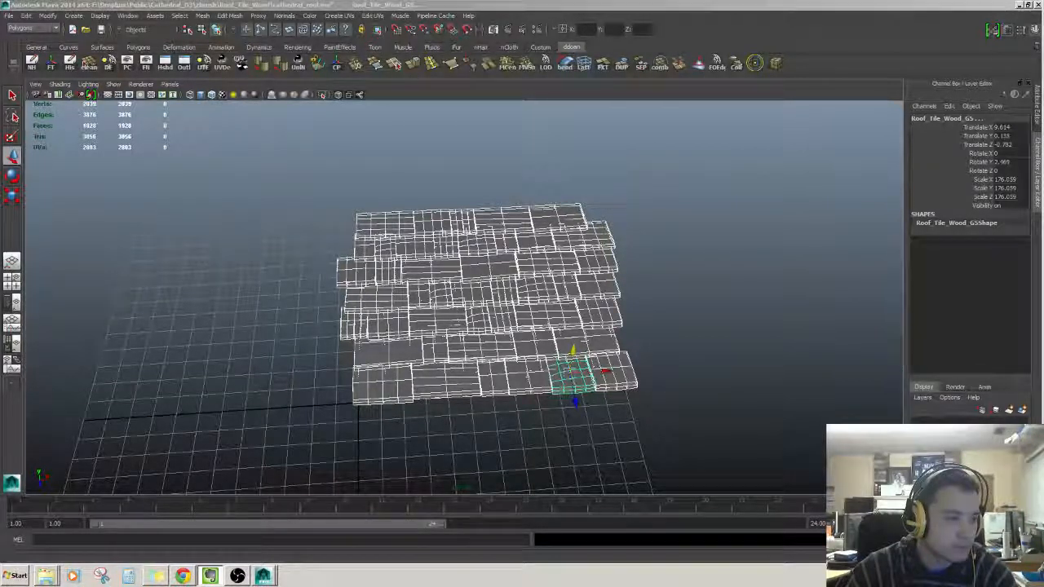
click(727, 373)
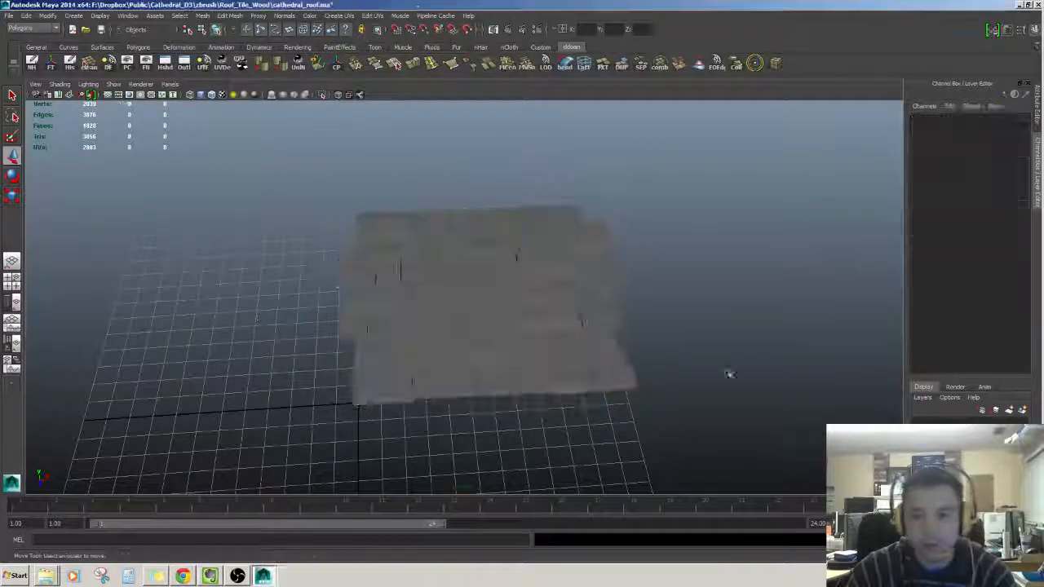
scroll(702, 398, down, 2)
click(482, 270)
scroll(326, 251, up, 3)
mouse_move(288, 248)
alt+mouse_down()
mouse_move(262, 99)
mouse_move(306, 250)
mouse_move(400, 238)
mouse_move(407, 197)
mouse_move(412, 224)
mouse_move(277, 235)
alt+mouse_up()
key(ctrl+g)
alt+drag(428, 287, 342, 187)
Reselect all the roof tiles as individual objects and open the Duplicate Special options
click(74, 15)
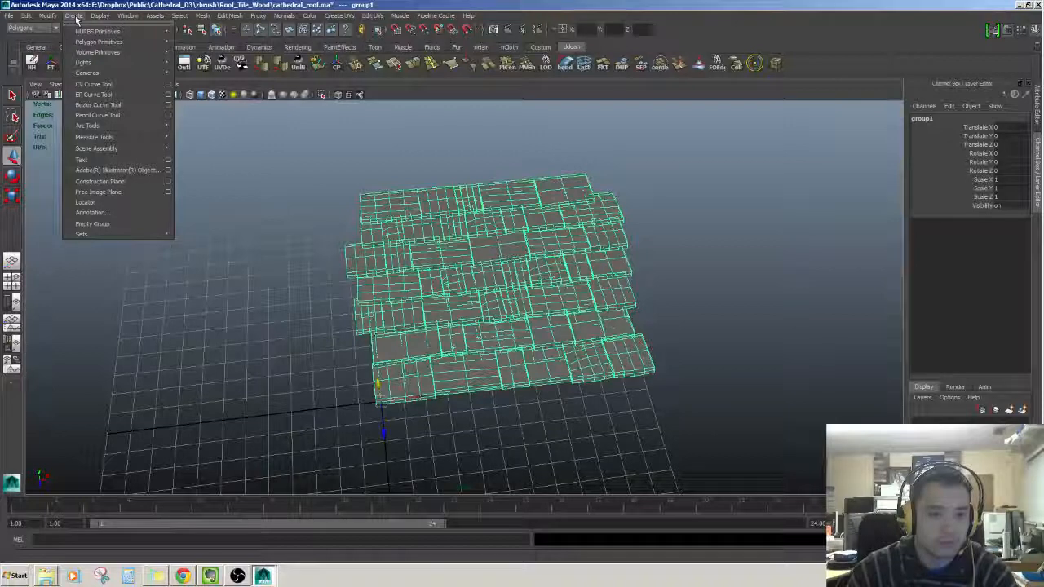
key(Escape)
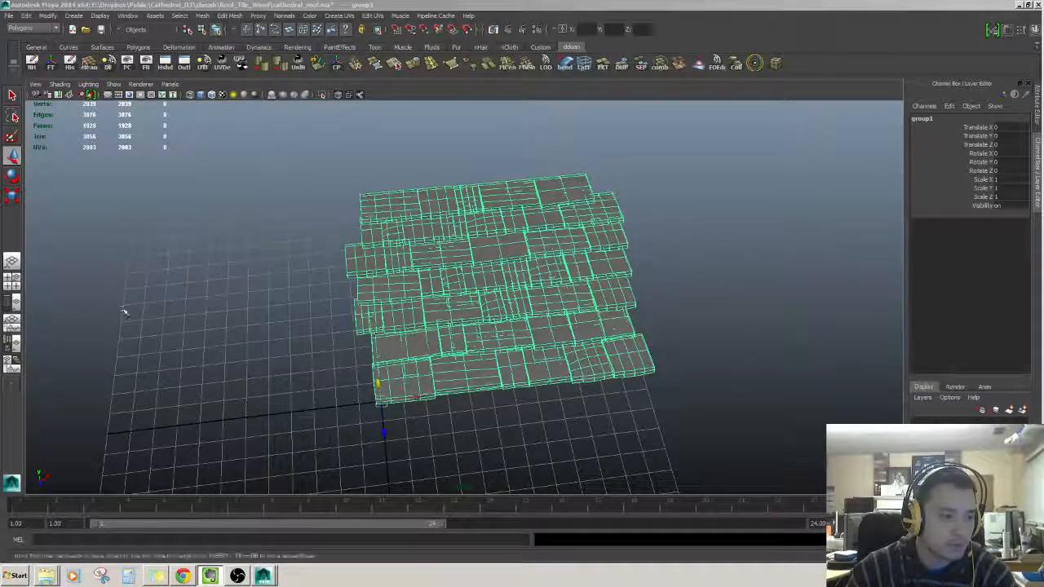
alt+drag(301, 265, 183, 204)
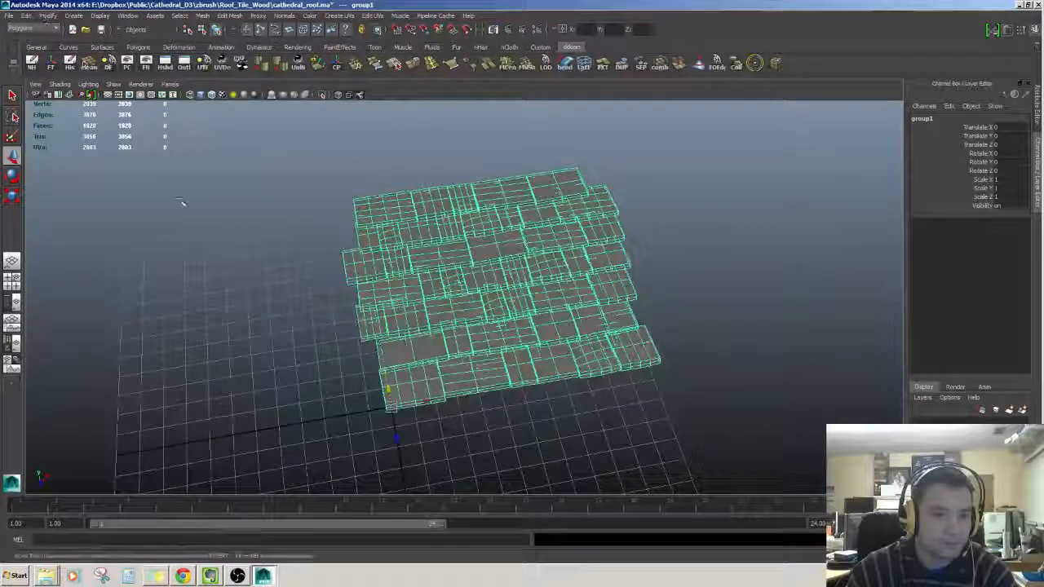
click(236, 215)
scroll(298, 201, up, 2)
drag(760, 416, 297, 175)
scroll(297, 175, up, 3)
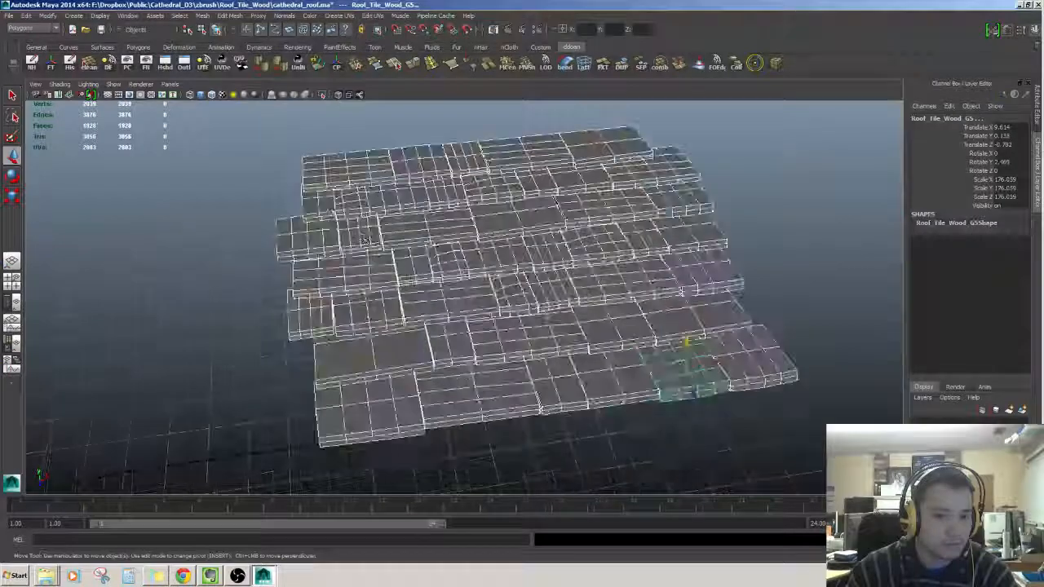
scroll(297, 175, down, 5)
click(48, 17)
click(47, 16)
click(26, 16)
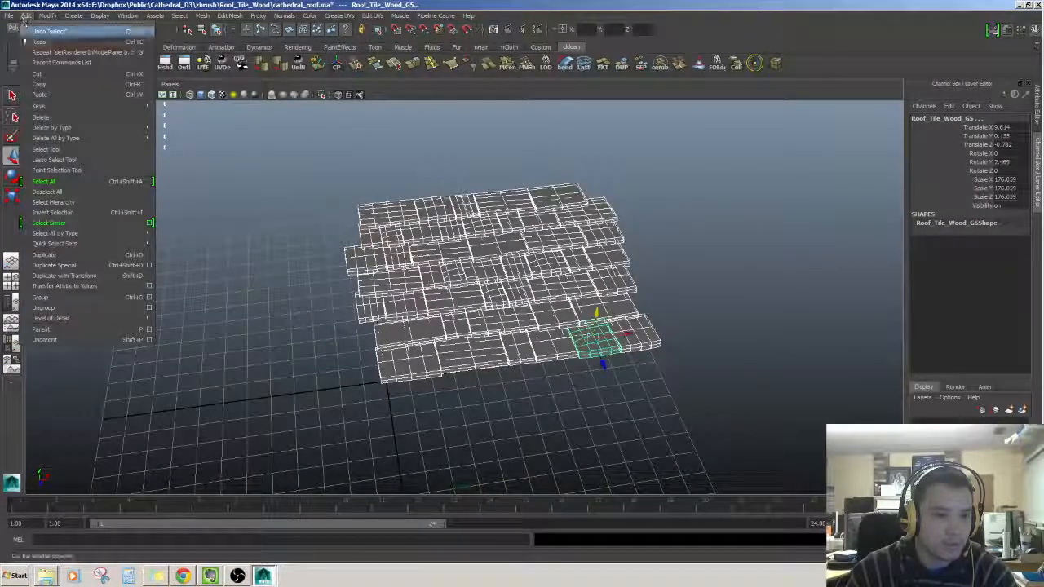
click(144, 265)
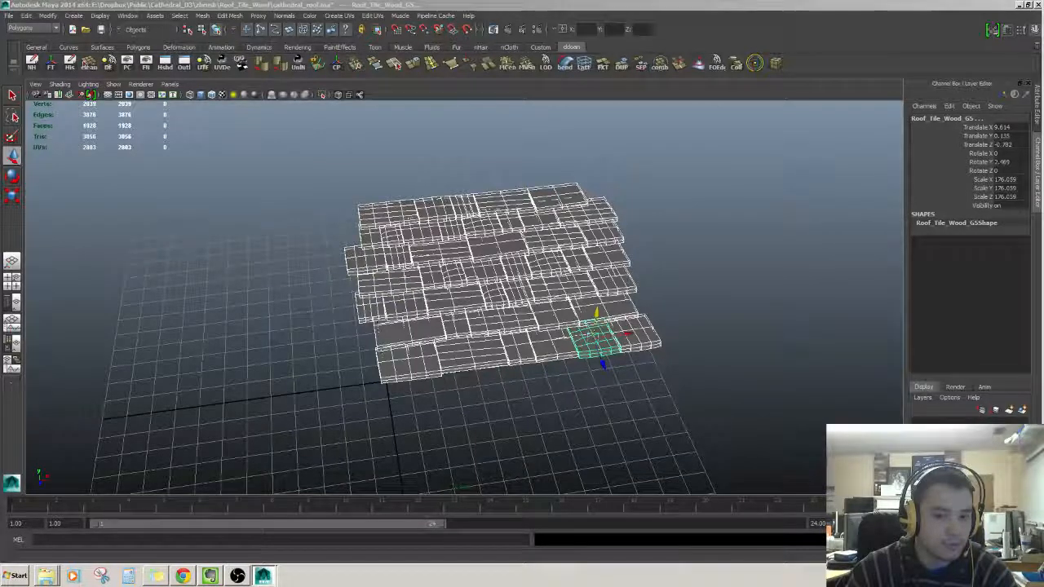
Select the parent group of the roof tiles by way of one tile in the third row
click(359, 271)
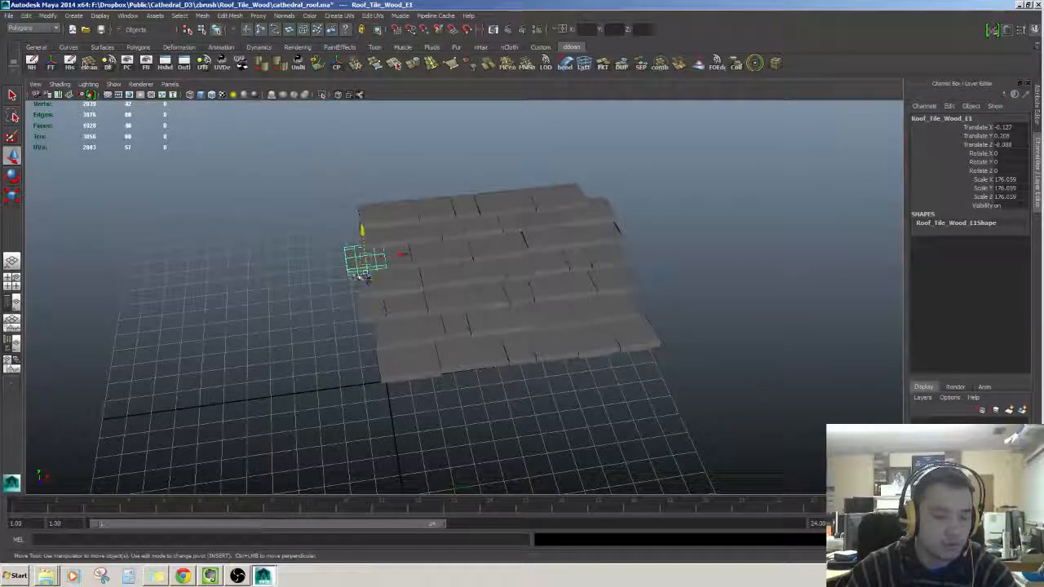
key(Up)
alt+drag(627, 295, 610, 359)
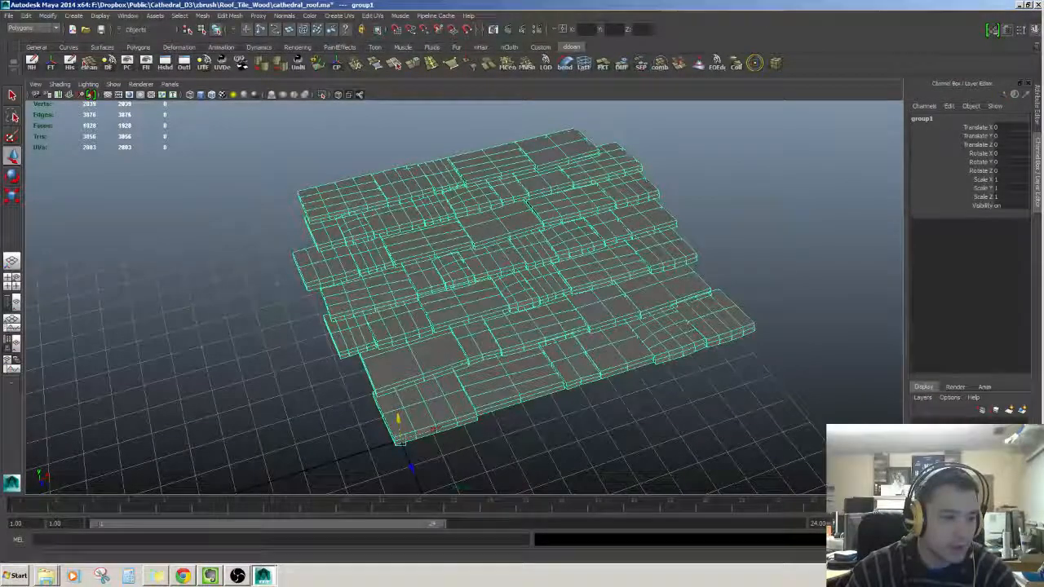
alt+middle_drag(490, 351, 500, 298)
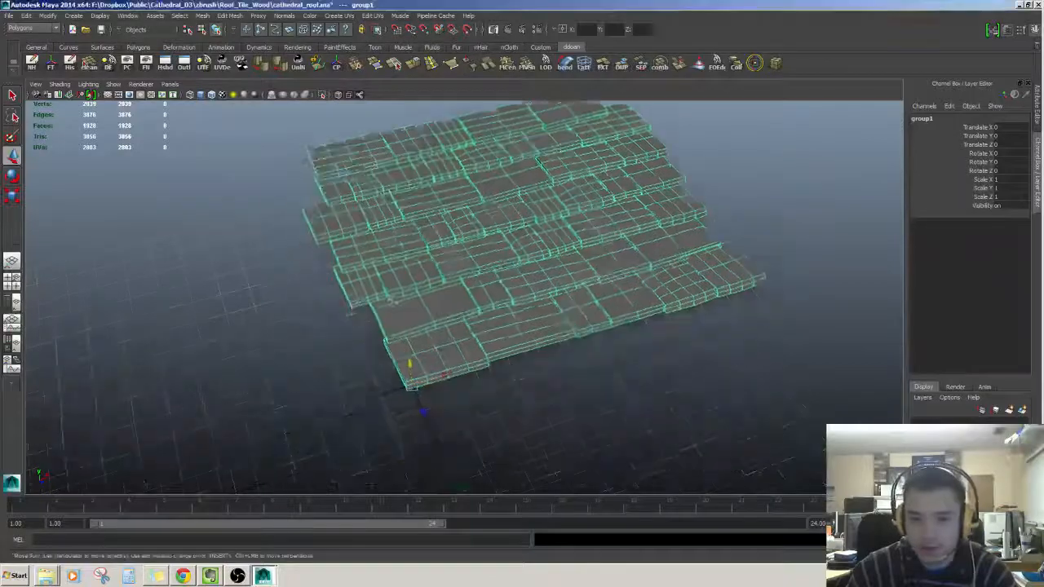
mouse_move(499, 298)
alt+mouse_down()
mouse_move(522, 343)
mouse_move(508, 294)
alt+mouse_up()
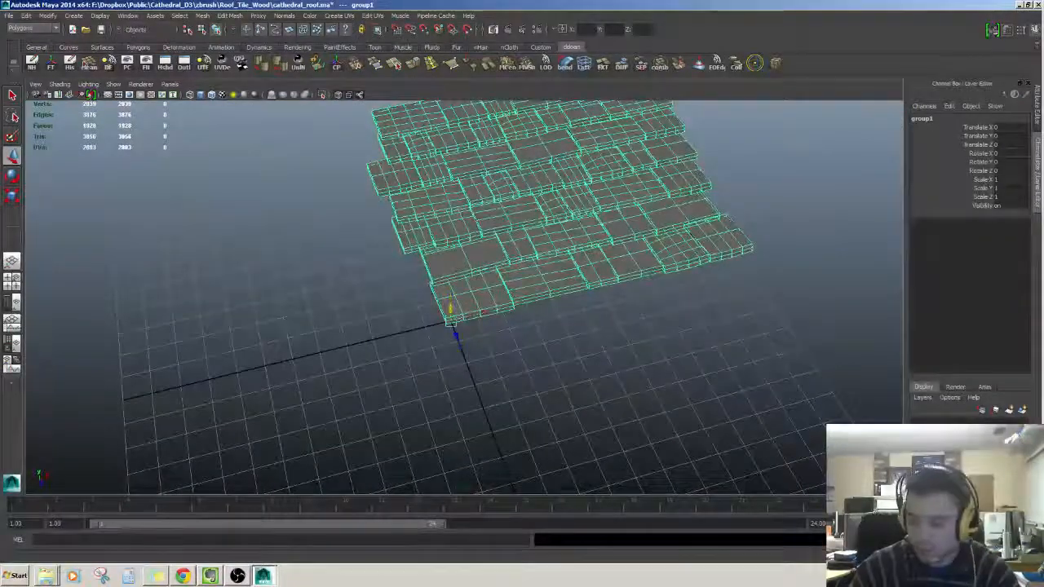
Try duplicating the tile group into a long run of copies along negative X, reaching Translate X -84
key(2)
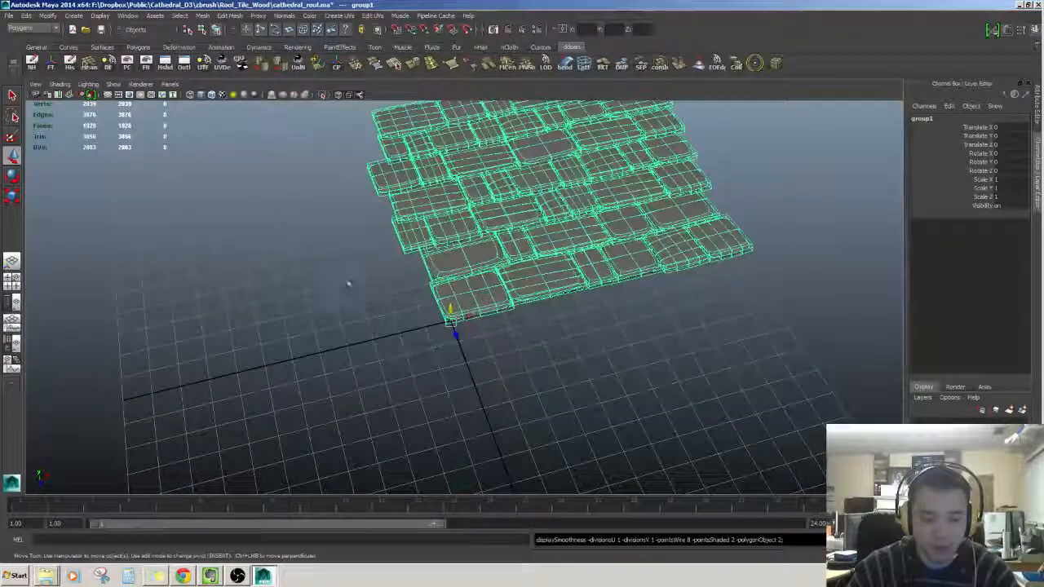
key(1)
alt+right_drag(390, 326, 438, 326)
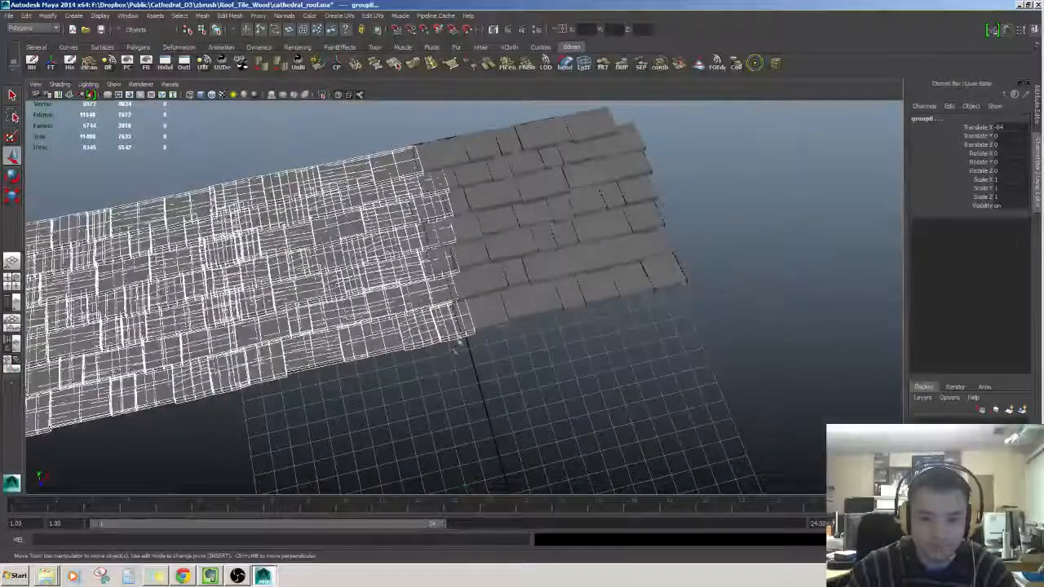
alt+right_drag(458, 344, 367, 356)
alt+middle_drag(367, 356, 521, 363)
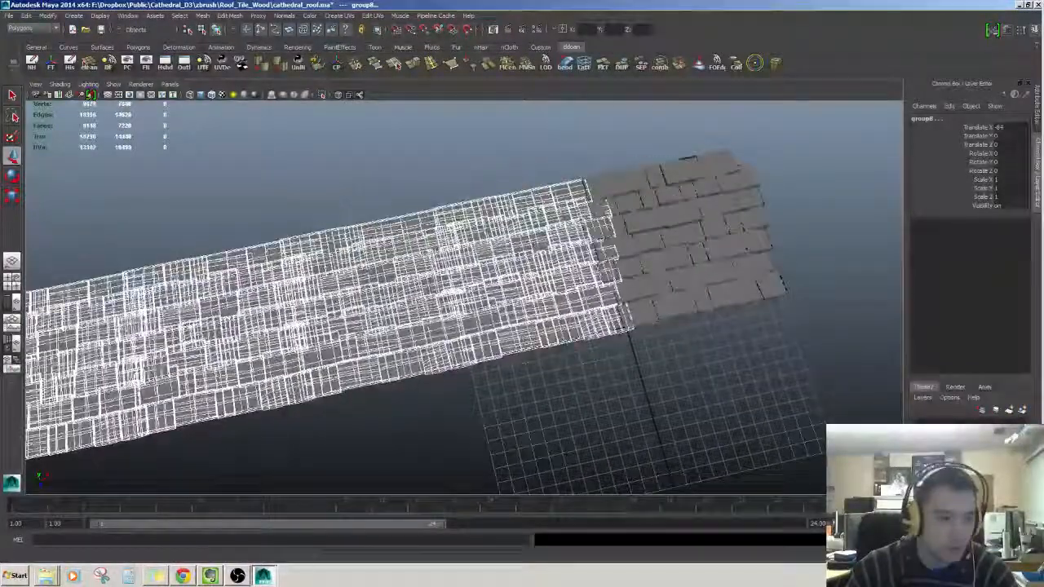
key(ctrl+z)
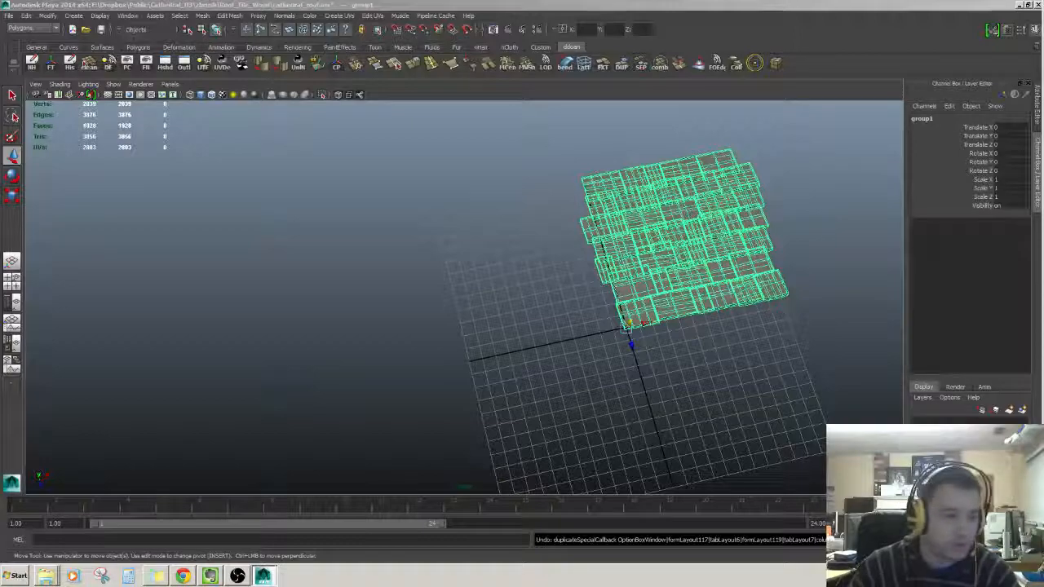
Duplicate the tile group with Duplicate Special, offsetting the copy to Translate X -12, and check the seam between both groups
key(ctrl+shift+d)
alt+middle_drag(507, 346, 446, 364)
alt+right_drag(446, 364, 571, 411)
alt+middle_drag(571, 412, 452, 361)
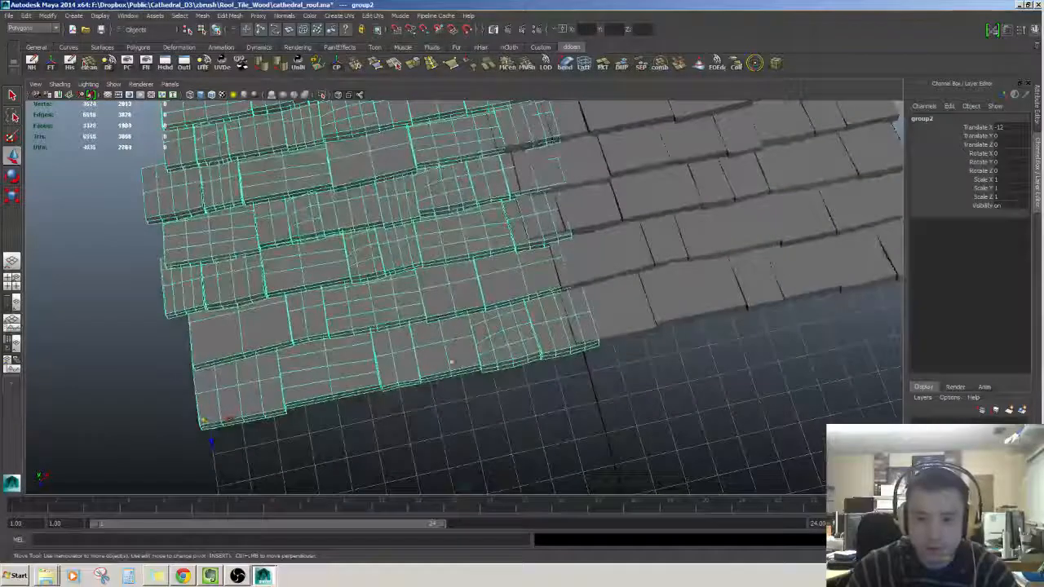
Select the front corner tile of the copied group and nudge it along X to check that its instance follows
click(259, 385)
alt+right_drag(373, 367, 335, 379)
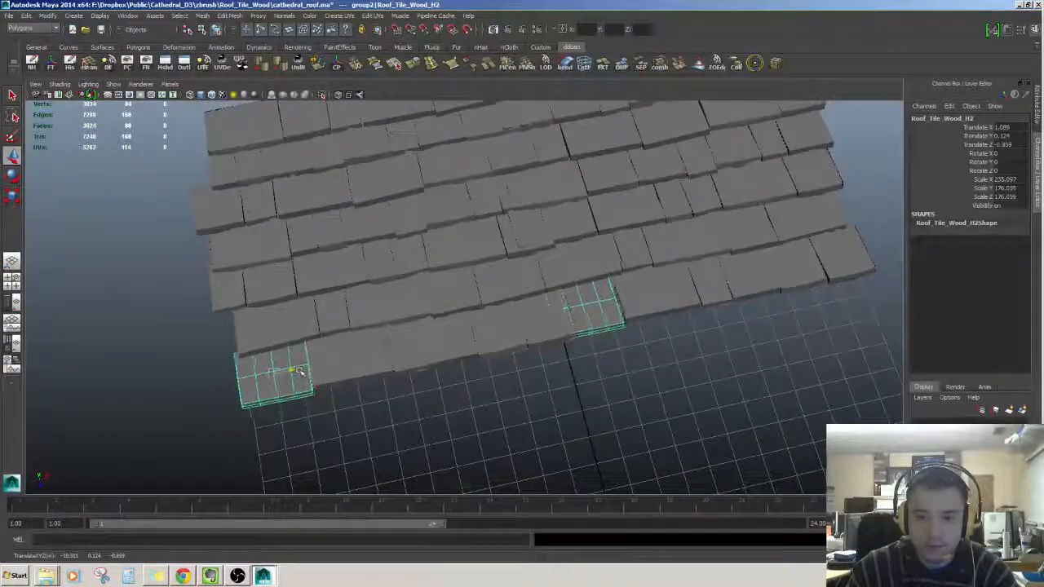
drag(299, 371, 303, 370)
alt+drag(465, 361, 517, 338)
alt+drag(587, 343, 335, 346)
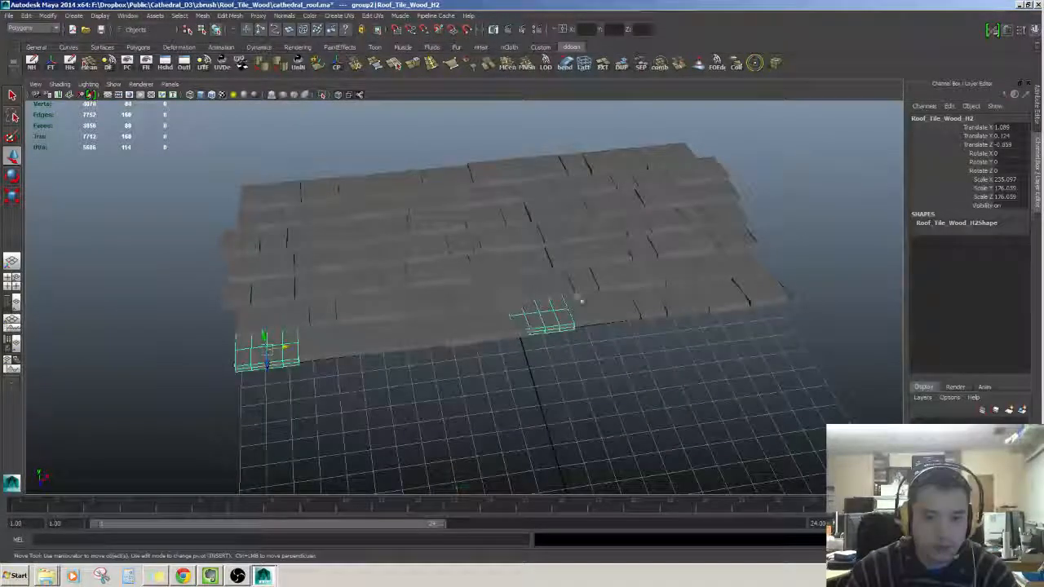
Select the parent group of the original tiles by way of its front corner tile
click(559, 320)
key(Up)
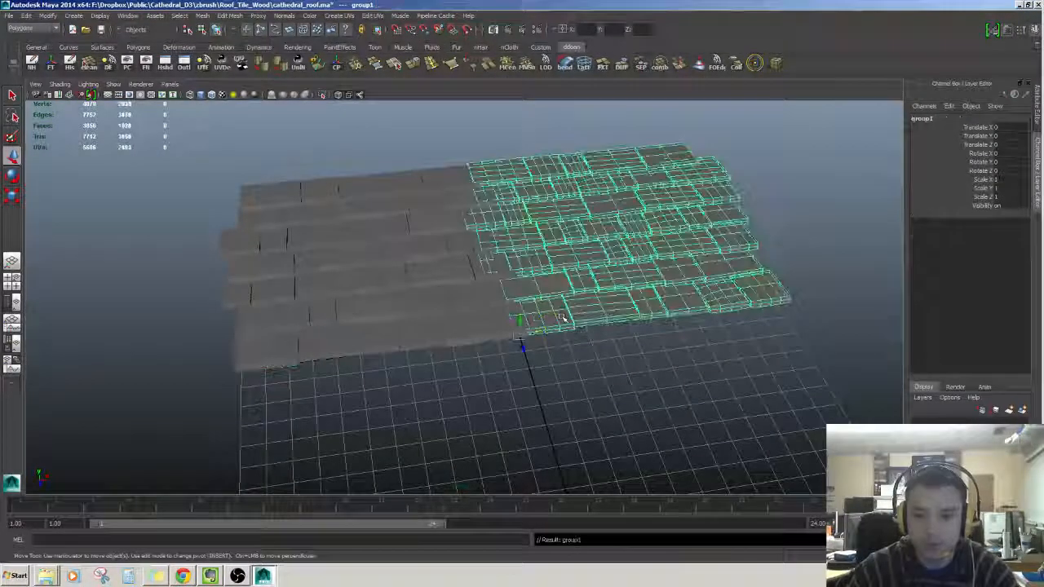
alt+drag(575, 324, 481, 281)
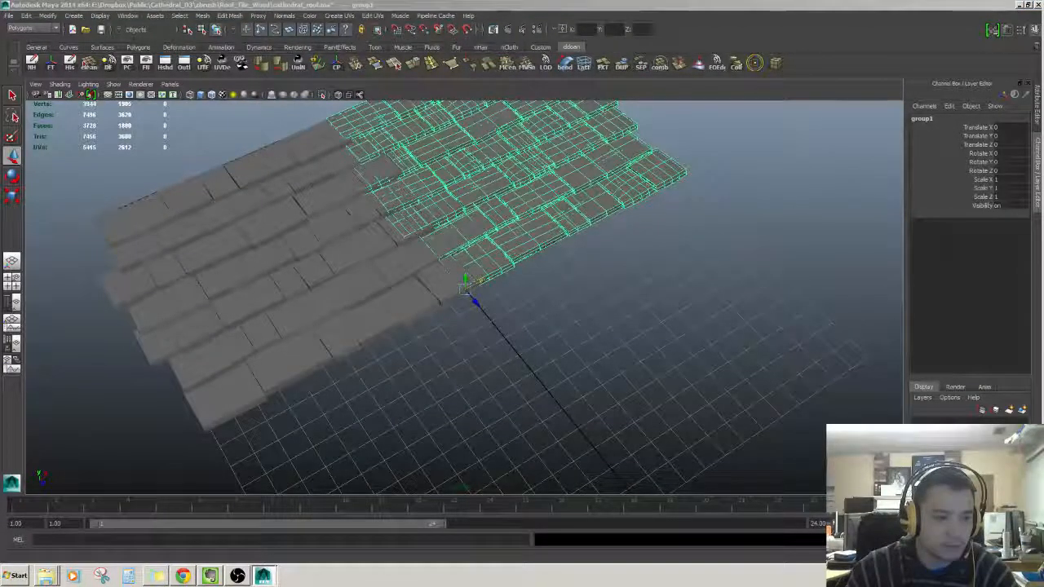
alt+right_drag(106, 301, 396, 327)
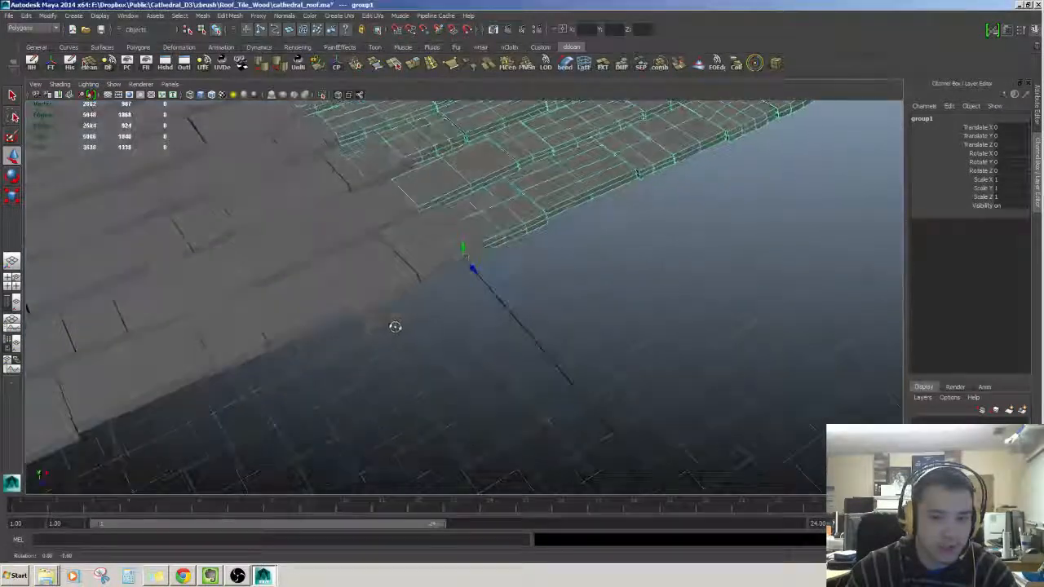
mouse_move(382, 329)
alt+mouse_down()
mouse_move(394, 307)
mouse_move(397, 335)
mouse_move(383, 323)
alt+mouse_up()
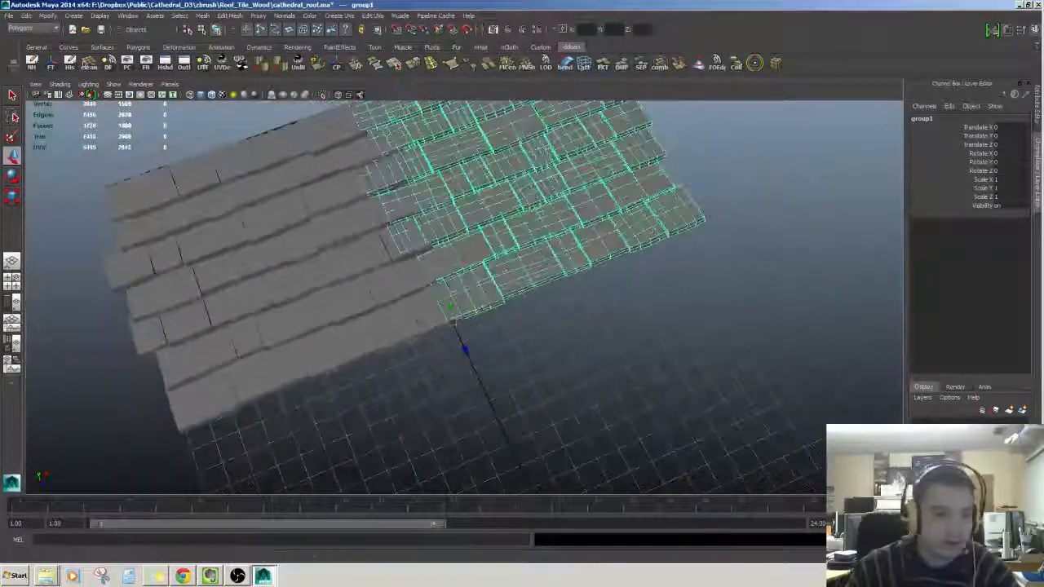
alt+drag(94, 309, 313, 323)
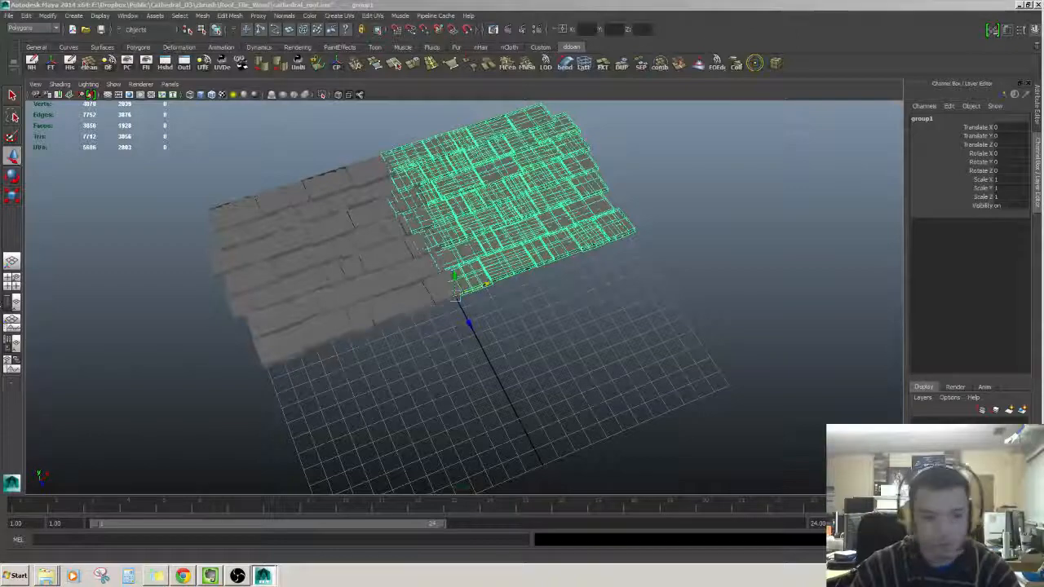
Try duplicating the original tile group diagonally behind the existing copy, offset on both X and Z, and undo it
key(ctrl+shift+d)
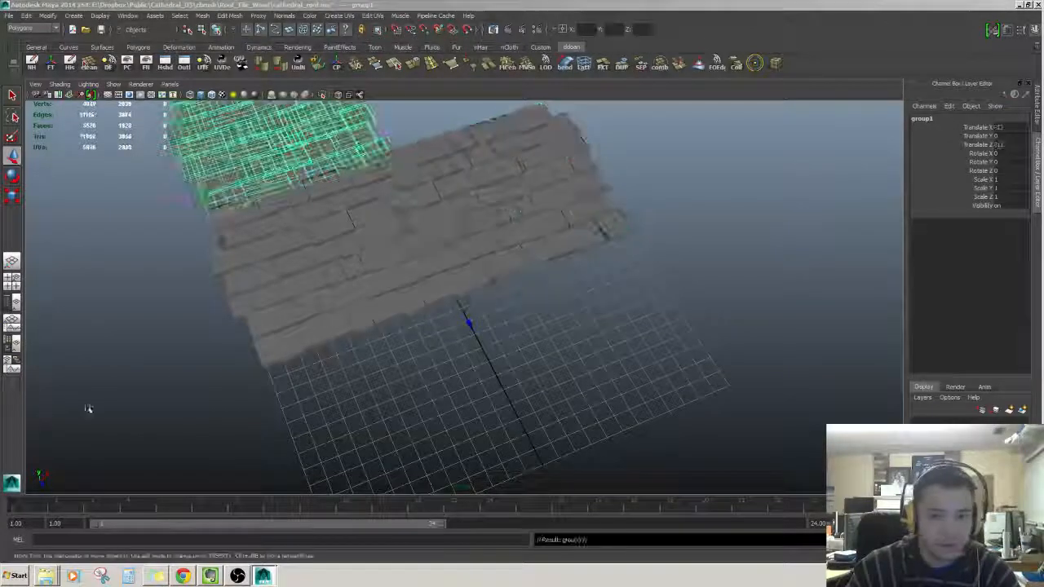
alt+middle_drag(331, 304, 380, 357)
alt+drag(380, 345, 436, 317)
key(ctrl+z)
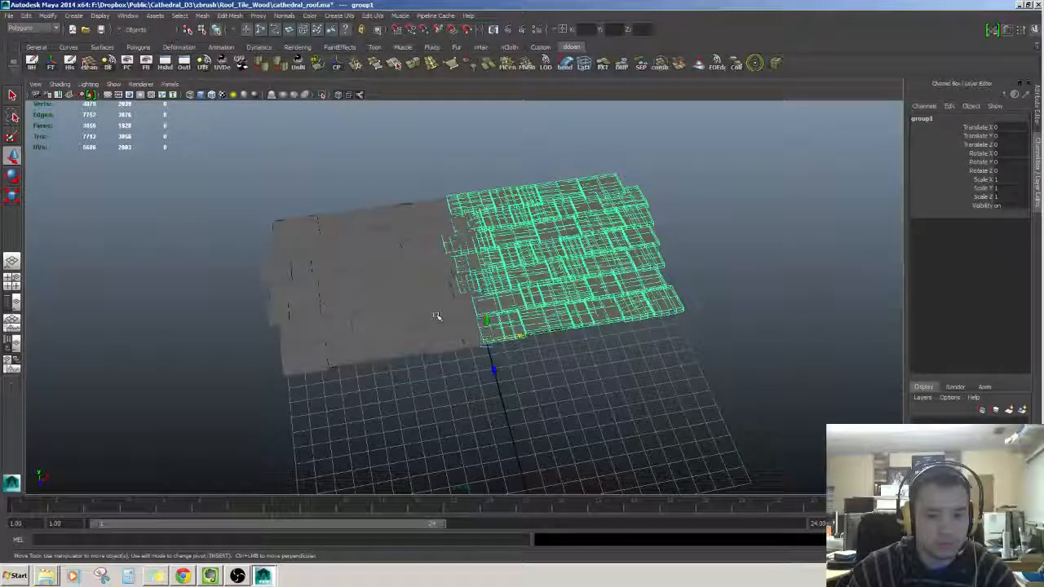
Duplicate the tile group in front of the first copy at Translate X -12 and Translate Z 12
key(ctrl+z)
click(707, 345)
alt+drag(601, 326, 496, 361)
scroll(693, 346, up, 2)
click(679, 347)
scroll(673, 342, up, 3)
key(Up)
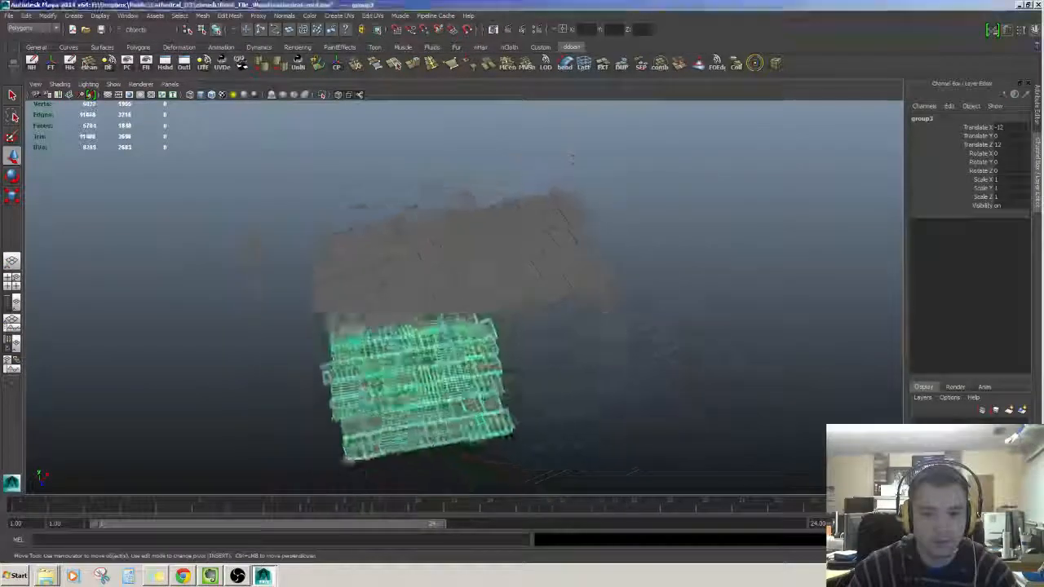
scroll(650, 303, down, 6)
alt+drag(597, 287, 550, 300)
scroll(650, 303, up, 3)
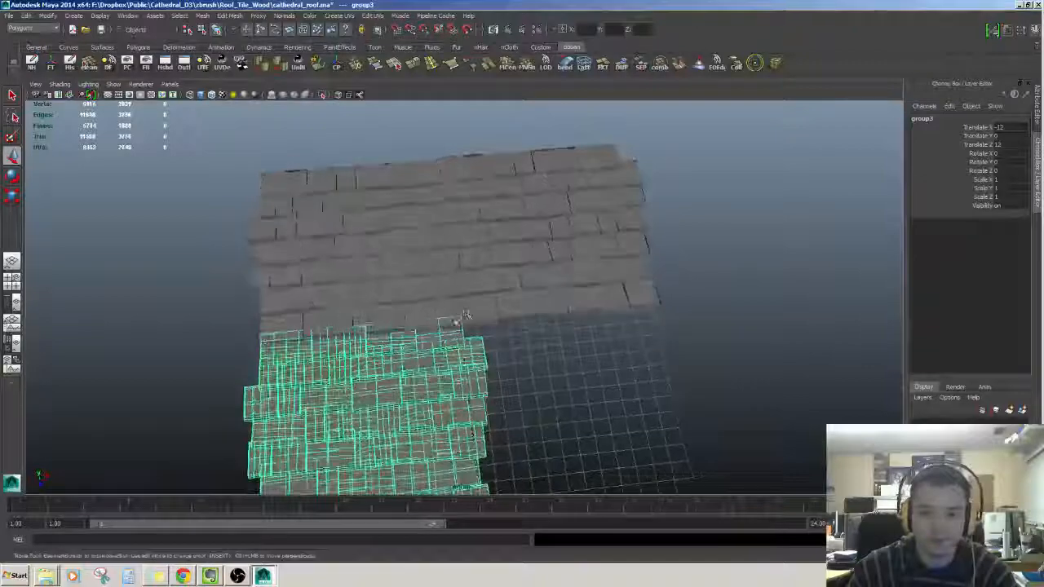
Examine how the three tile groups join, picking individual tiles and the original group for reference
click(467, 314)
scroll(482, 398, down, 5)
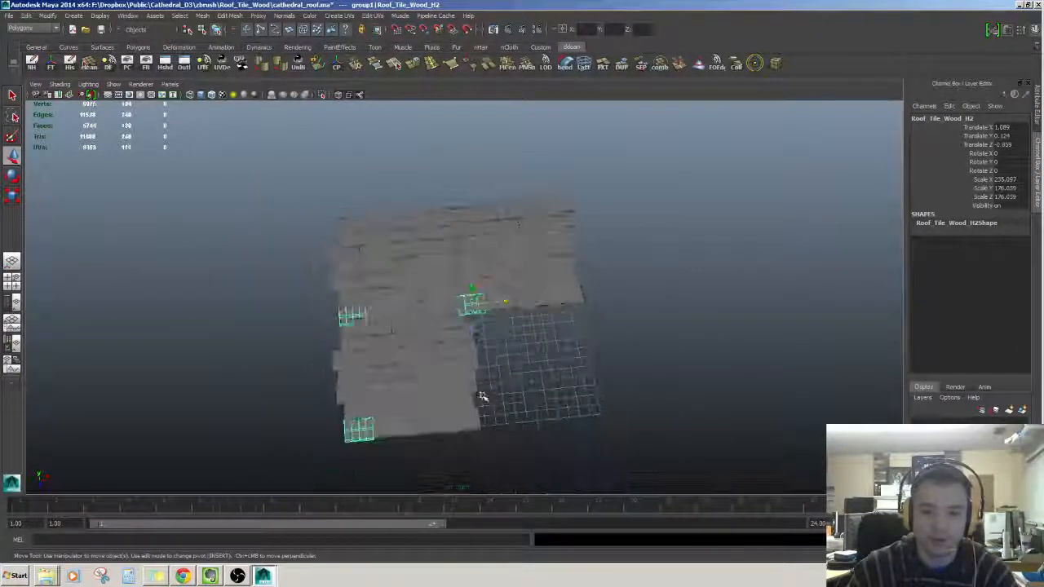
scroll(523, 343, up, 3)
click(546, 302)
key(Up)
alt+drag(560, 295, 522, 302)
click(630, 372)
scroll(635, 376, up, 2)
alt+drag(640, 377, 627, 356)
scroll(628, 357, down, 3)
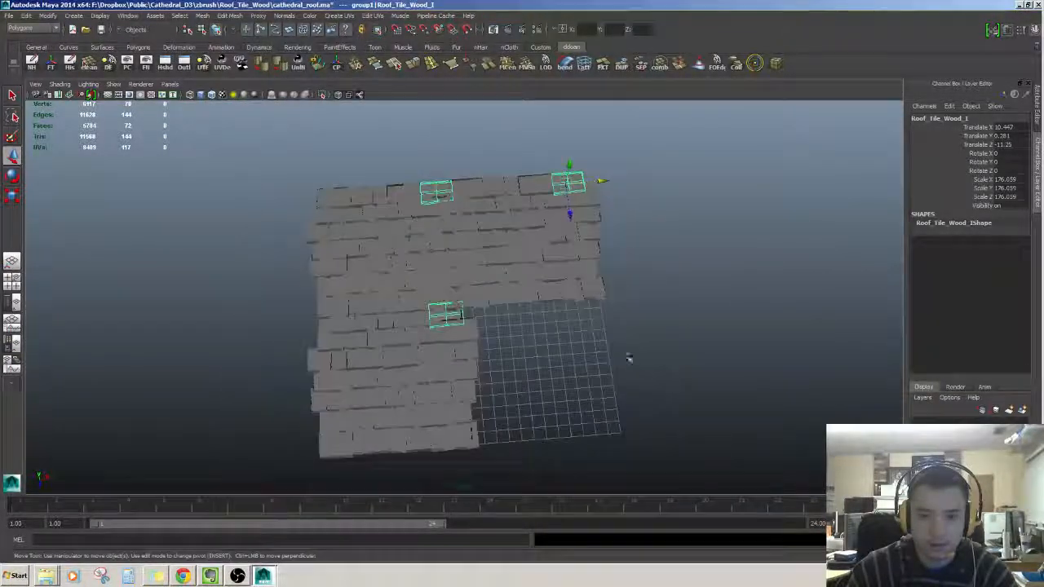
Duplicate the original tile group into the empty fourth quadrant at Translate X 0 and Translate Z 12
click(551, 291)
scroll(582, 306, up, 5)
mouse_move(585, 307)
alt+mouse_down()
mouse_move(563, 266)
mouse_move(608, 333)
mouse_move(575, 319)
alt+mouse_up()
key(Up)
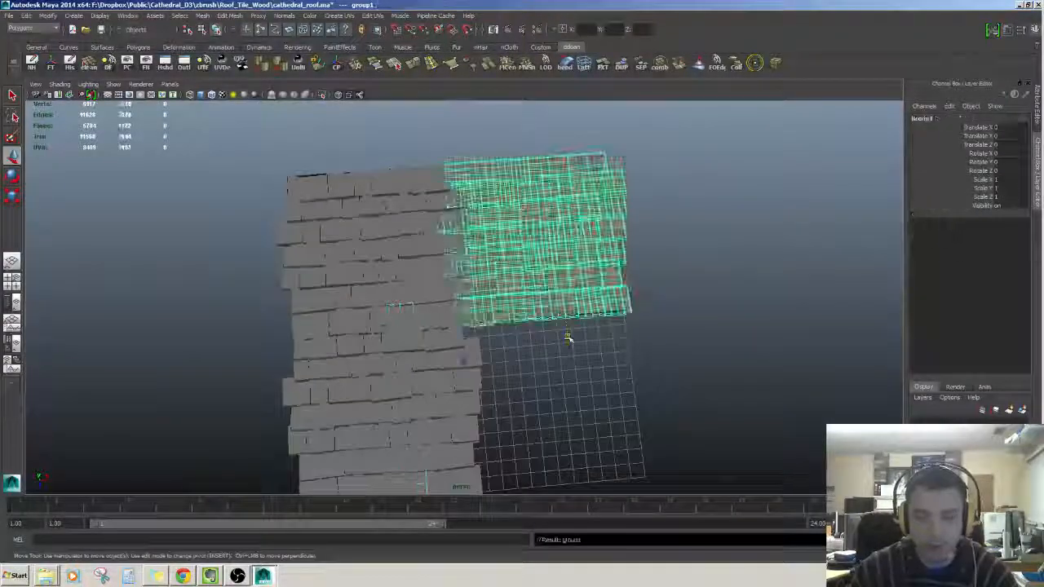
scroll(580, 343, up, 3)
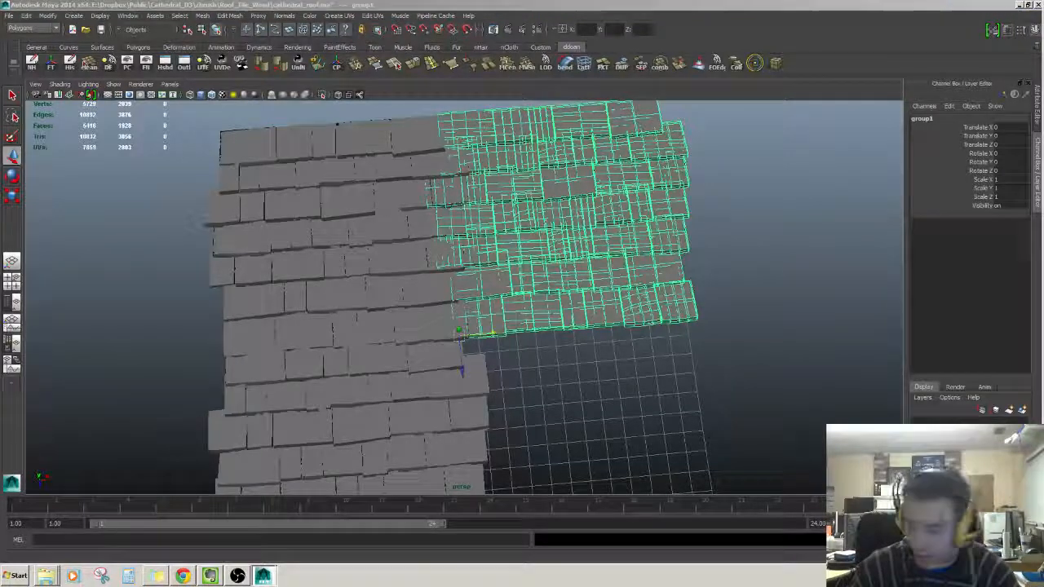
key(shift+d)
alt+drag(403, 324, 538, 197)
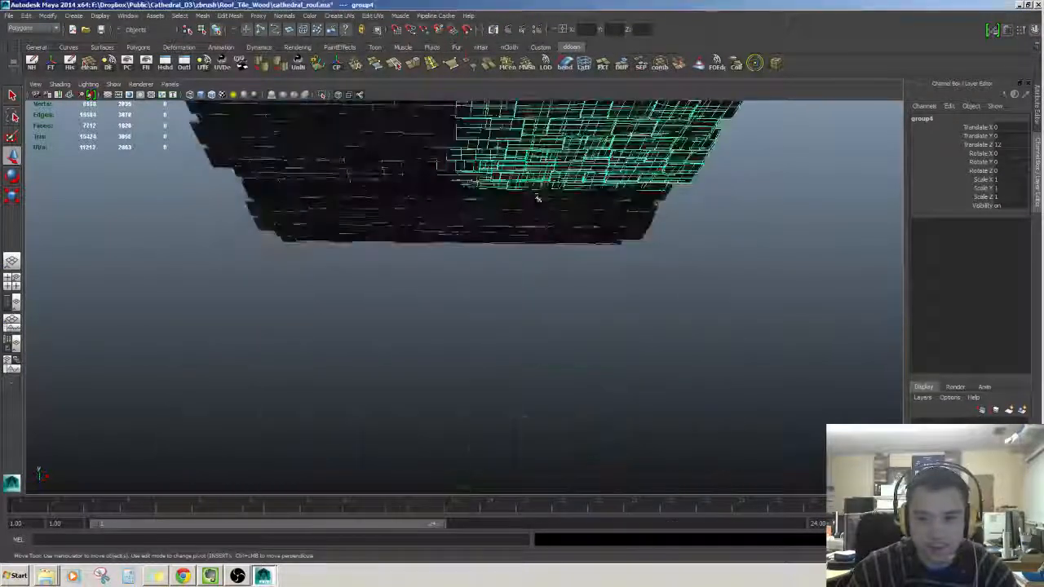
Open the Outliner, expand group1 and select pPlane1 to inspect the plane beneath the tiles
click(737, 197)
click(184, 62)
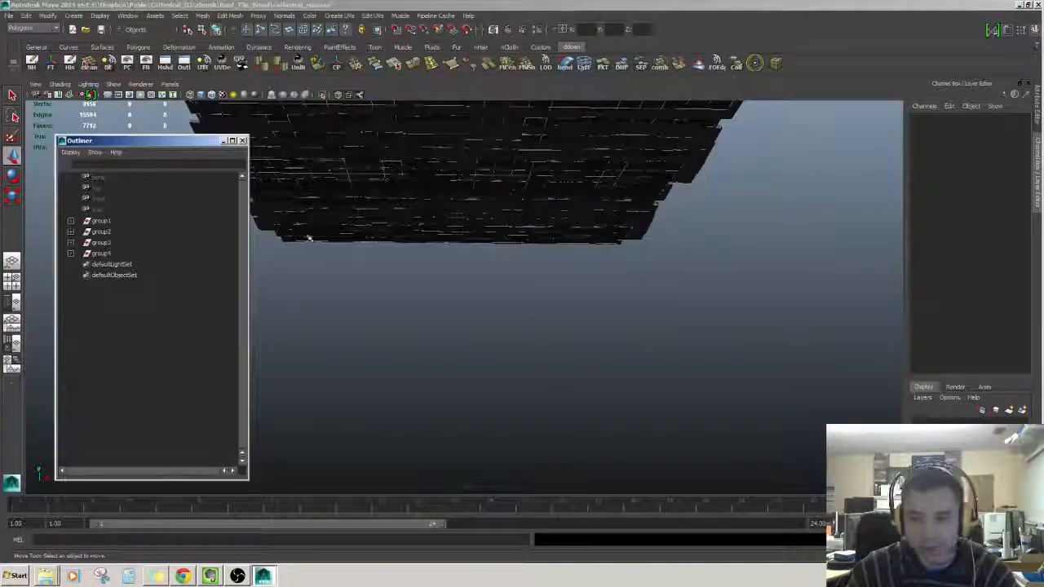
click(99, 220)
click(70, 220)
scroll(155, 293, down, 3)
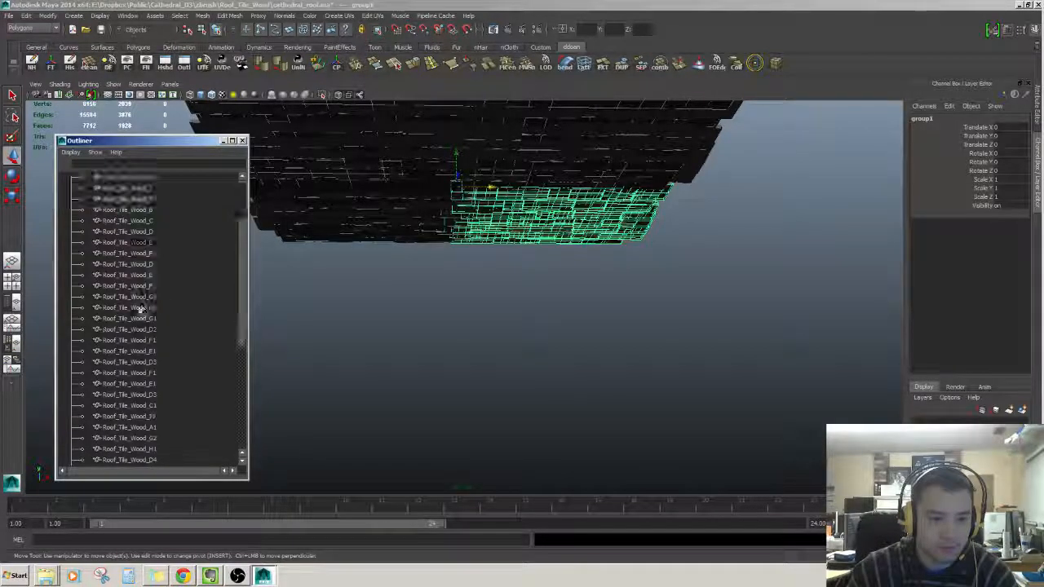
click(121, 243)
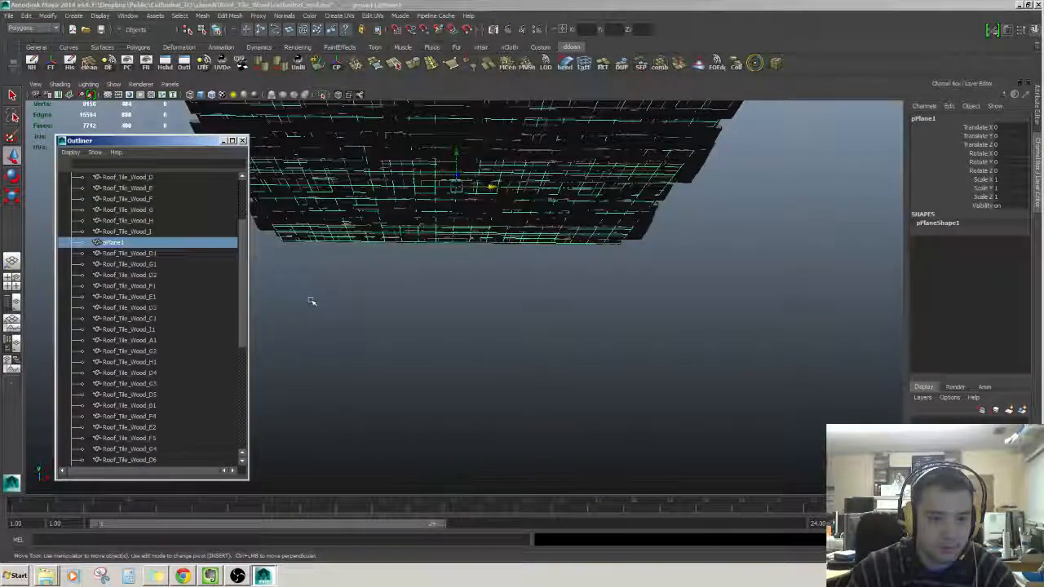
key(f)
alt+drag(371, 294, 382, 368)
alt+drag(407, 380, 412, 194)
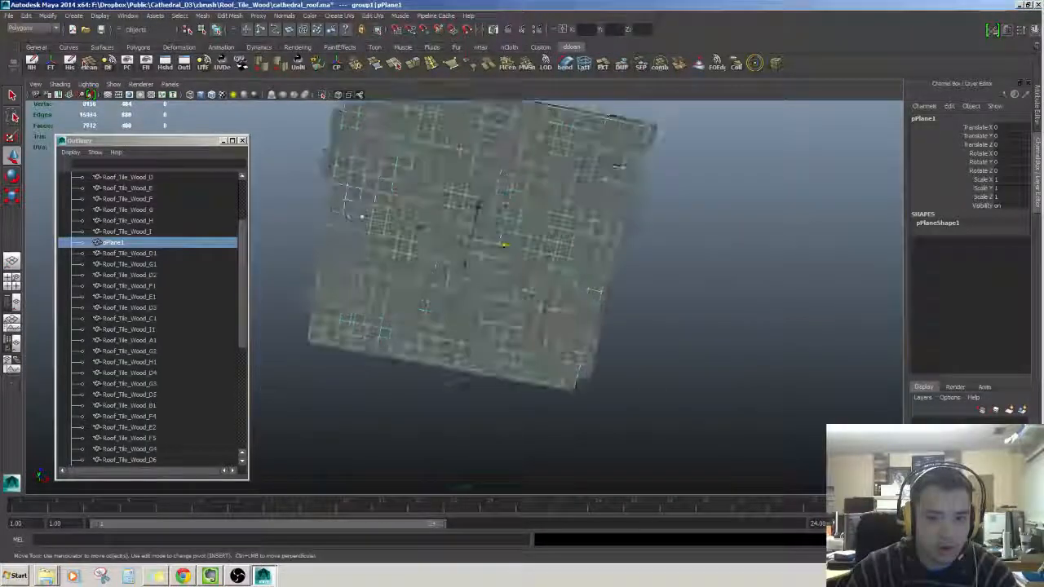
key(w)
Try deleting pPlane1 from group2 and undo the deletion
scroll(208, 293, down, 7)
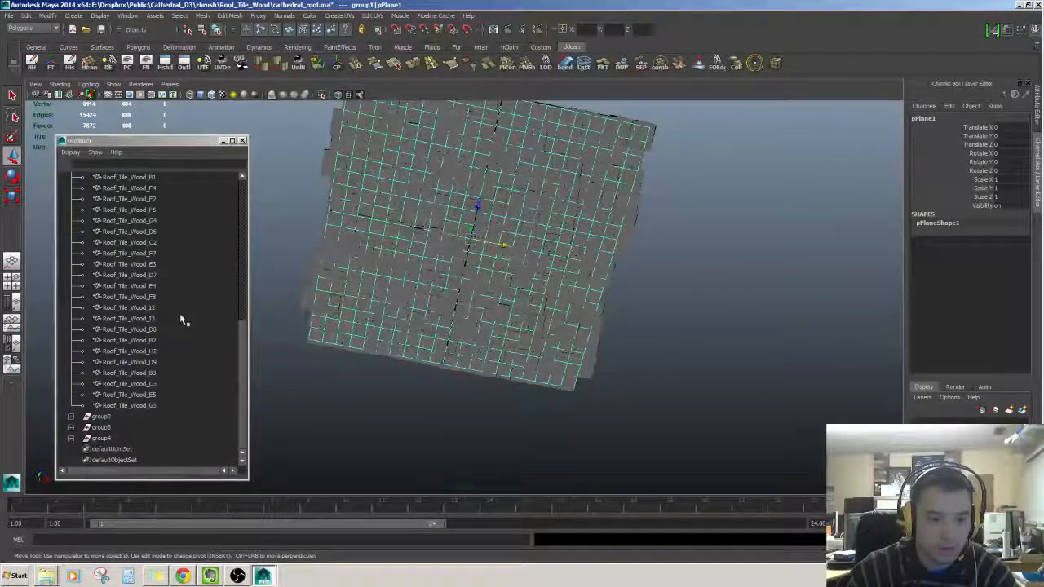
click(71, 417)
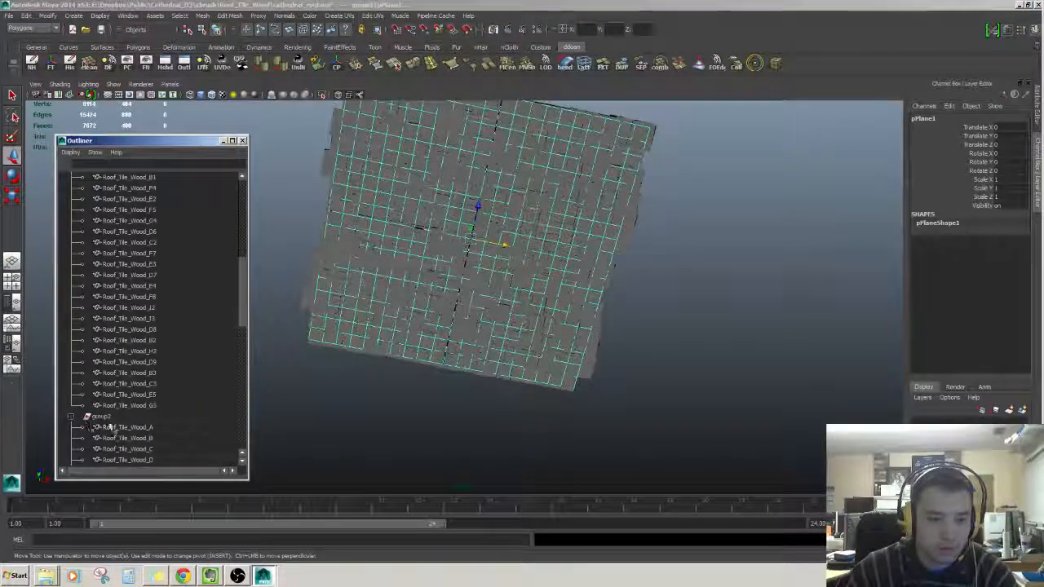
scroll(104, 408, down, 5)
click(123, 352)
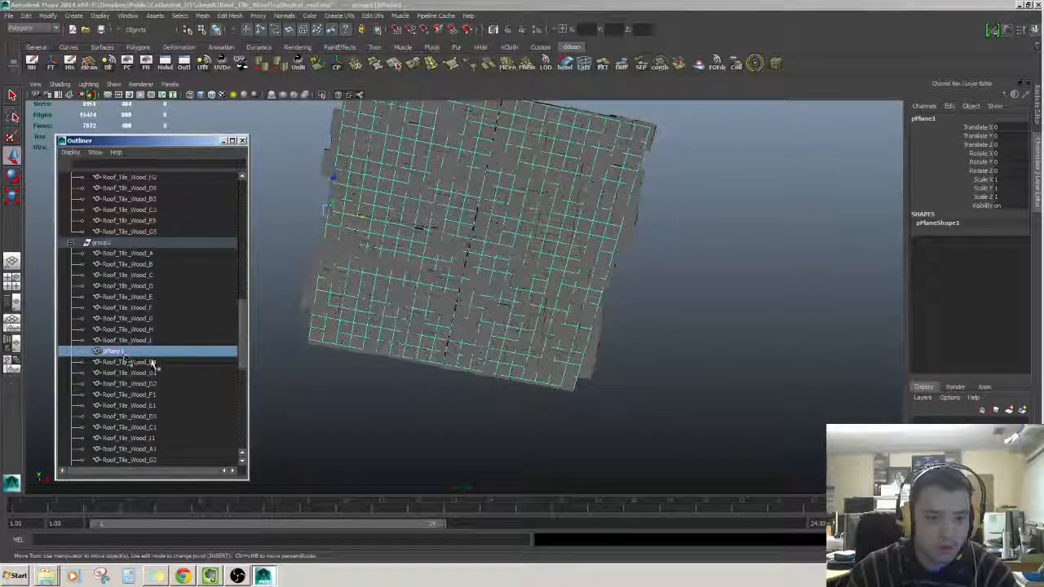
key(Delete)
scroll(104, 304, up, 5)
scroll(105, 300, up, 5)
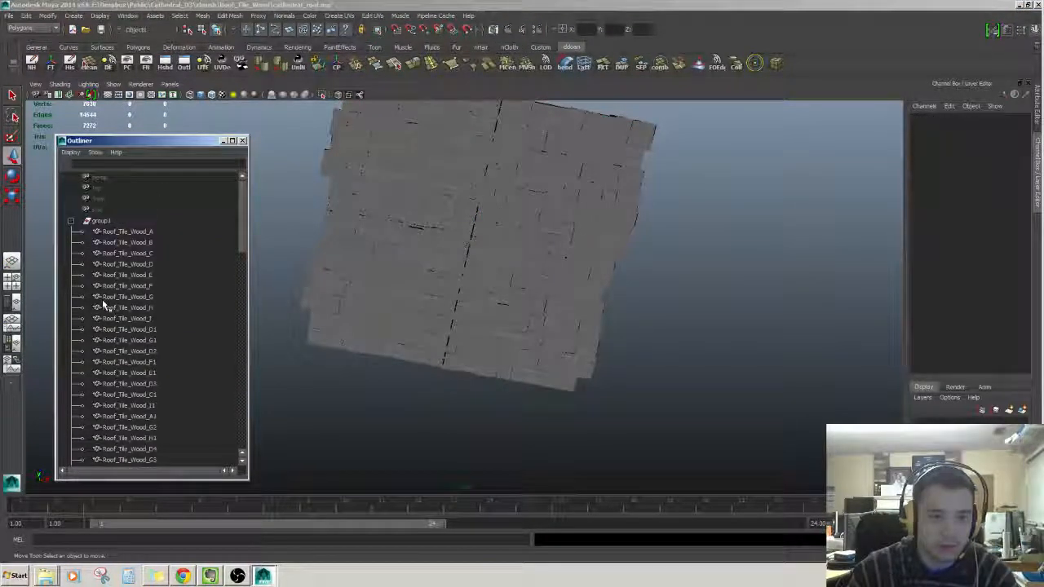
scroll(111, 301, down, 8)
key(ctrl+z)
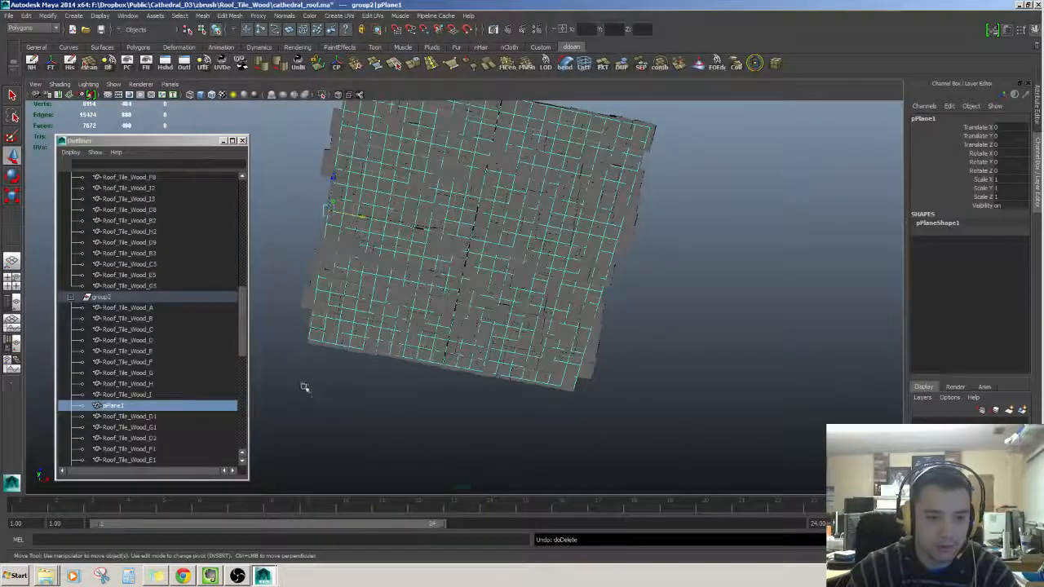
Collapse group2 and group1 in the Outliner, close it and clear the selection
alt+drag(303, 384, 414, 432)
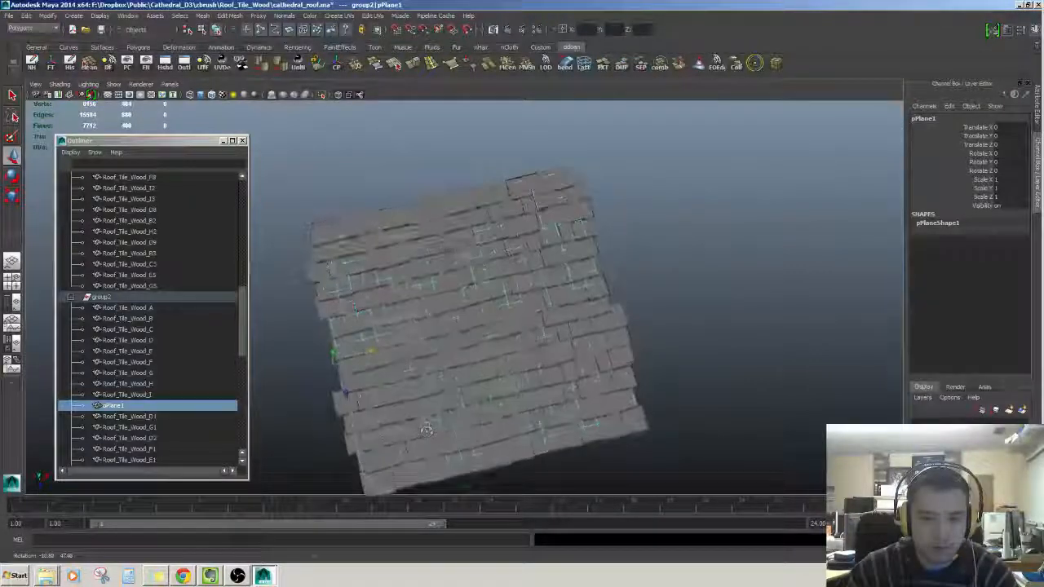
click(71, 297)
scroll(98, 379, up, 15)
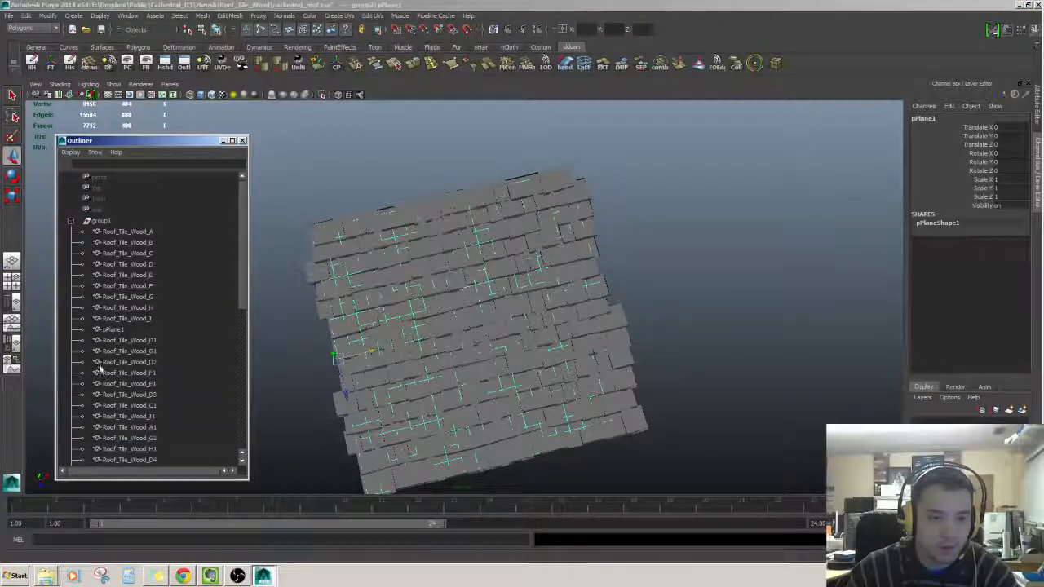
click(71, 220)
click(241, 141)
click(204, 285)
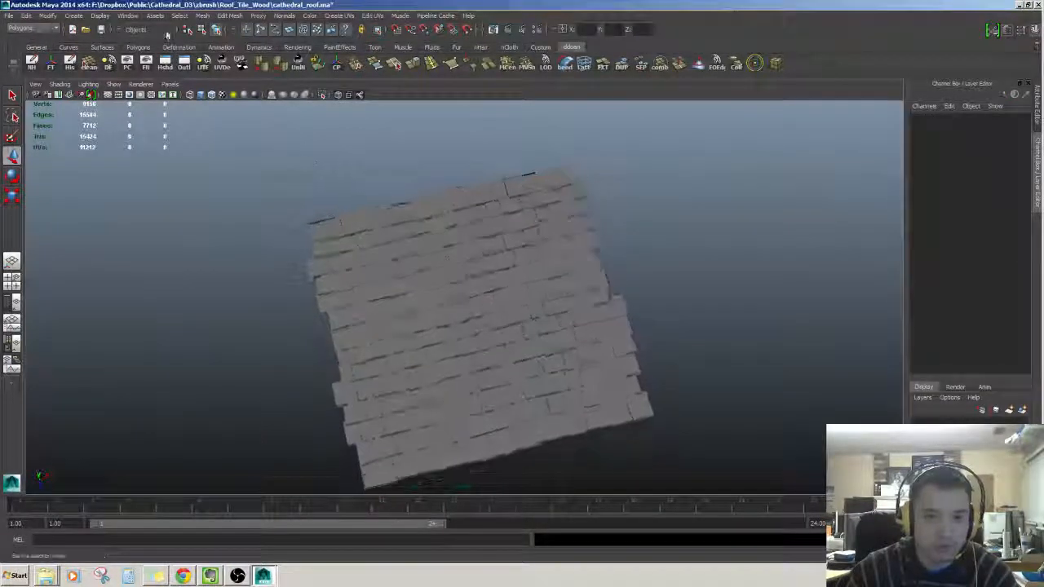
Create a polygon plane at the origin and rename it realPlane
click(74, 16)
mouse_move(95, 43)
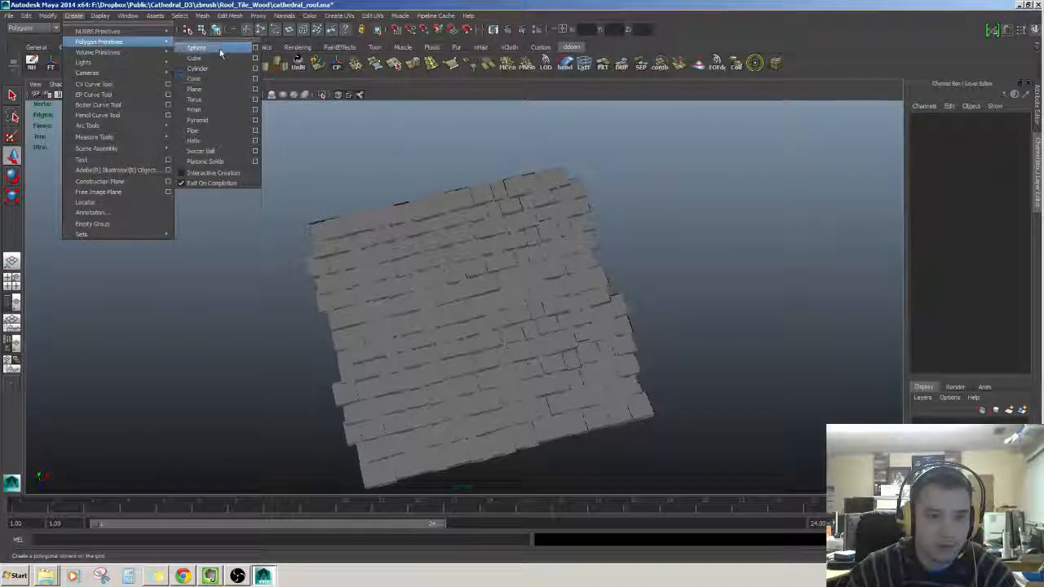
click(194, 89)
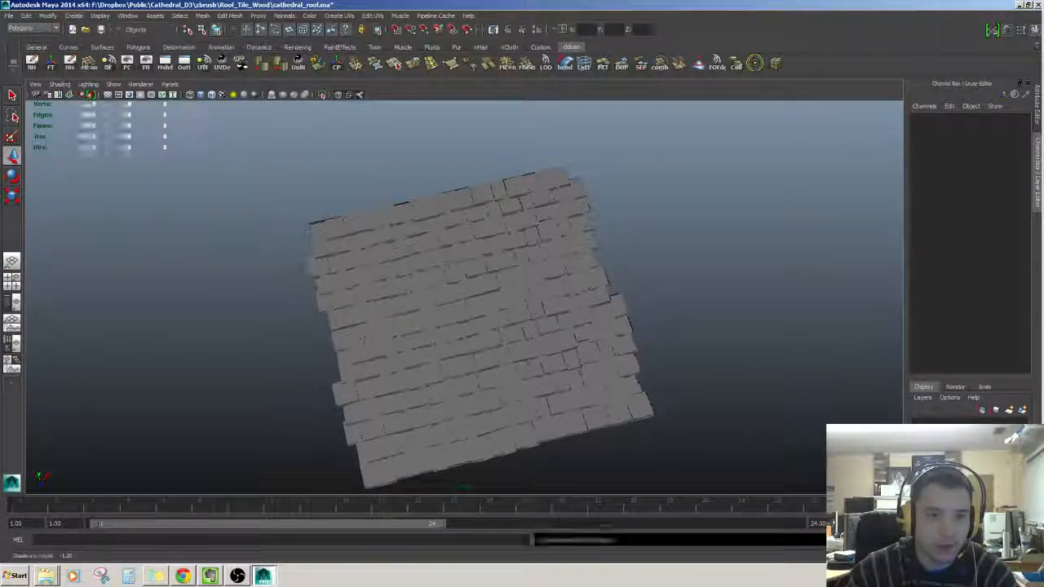
alt+drag(558, 307, 576, 273)
click(942, 118)
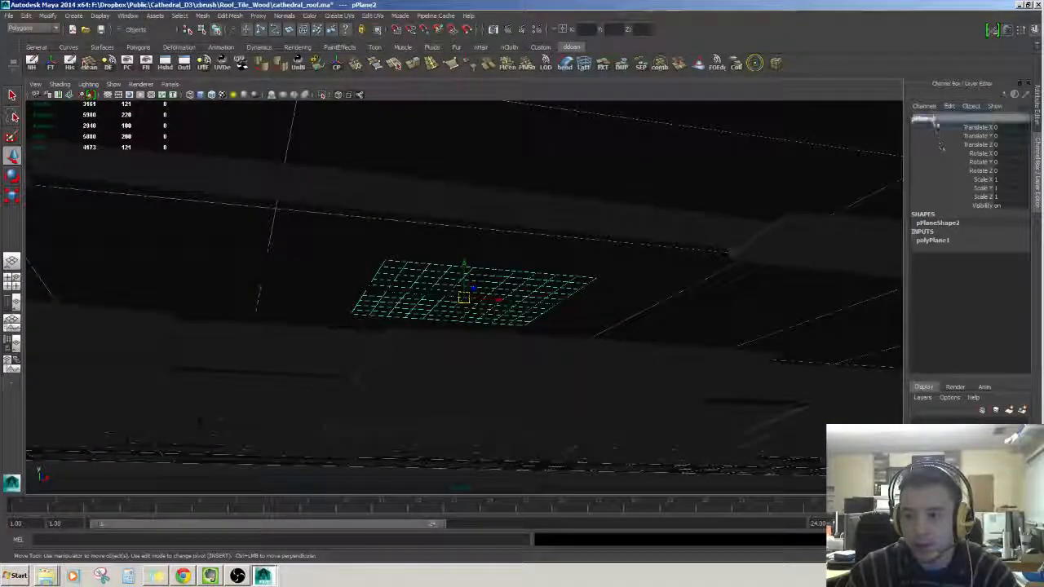
text(realPlane)
key(Return)
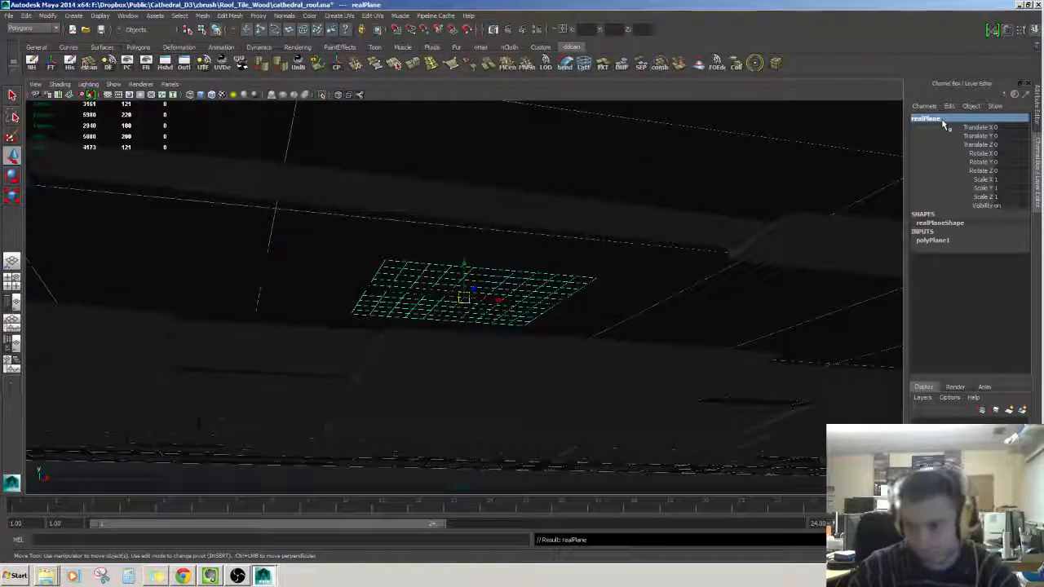
Set realPlane's Scale X, Y and Z to 12 and raise it above the tiles to about 0.32 on Y
drag(1017, 179, 1014, 196)
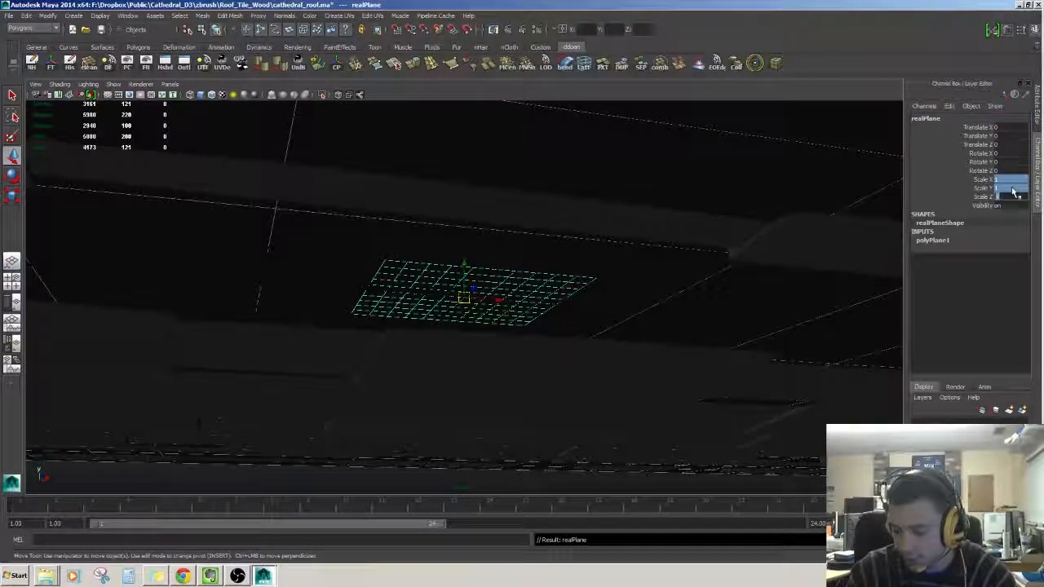
text(12)
key(Return)
scroll(557, 244, down, 10)
alt+drag(558, 245, 511, 306)
drag(463, 267, 466, 248)
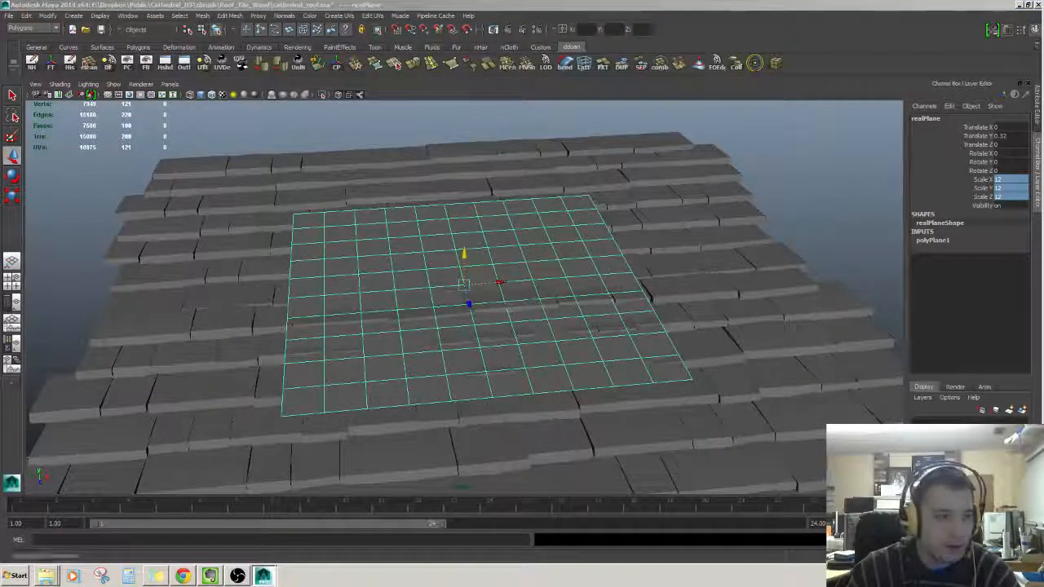
Create a Lambert material named tempTrans for the reference plane
click(396, 64)
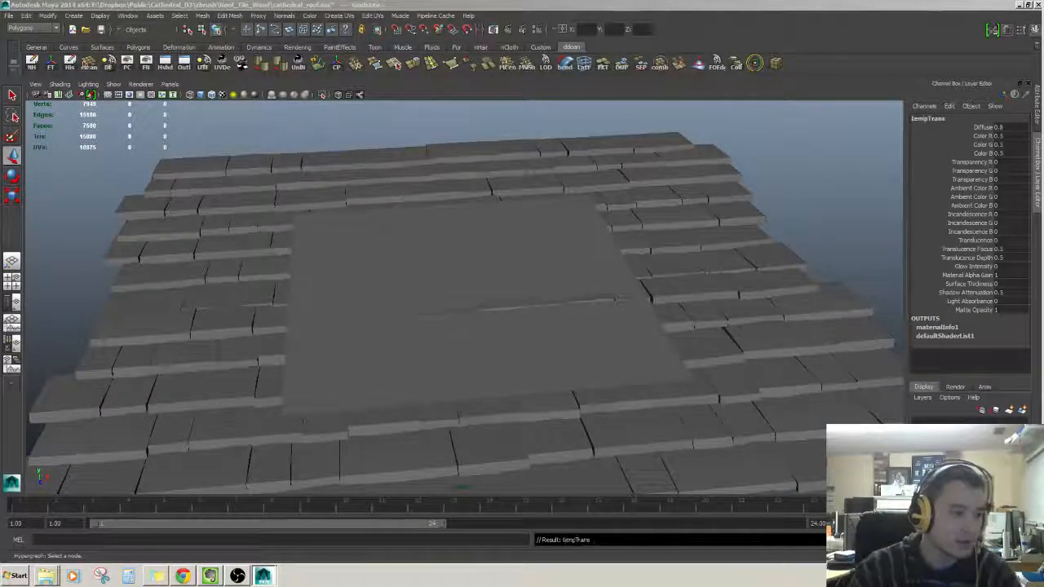
Make the tempTrans material semi-transparent and assign it to realPlane so the tiles beneath show through
key(ctrl+a)
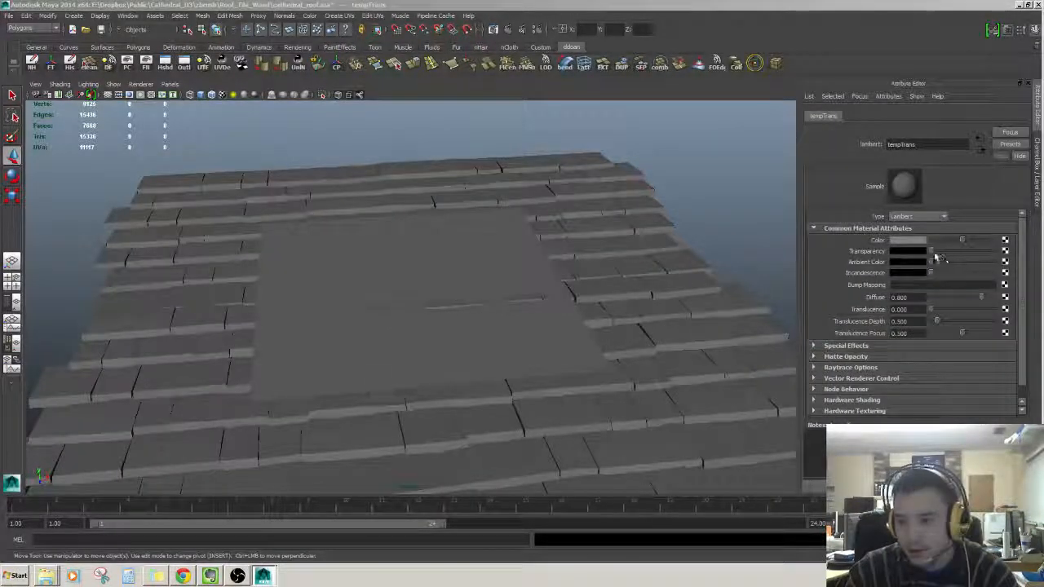
click(723, 180)
alt+drag(719, 186, 531, 292)
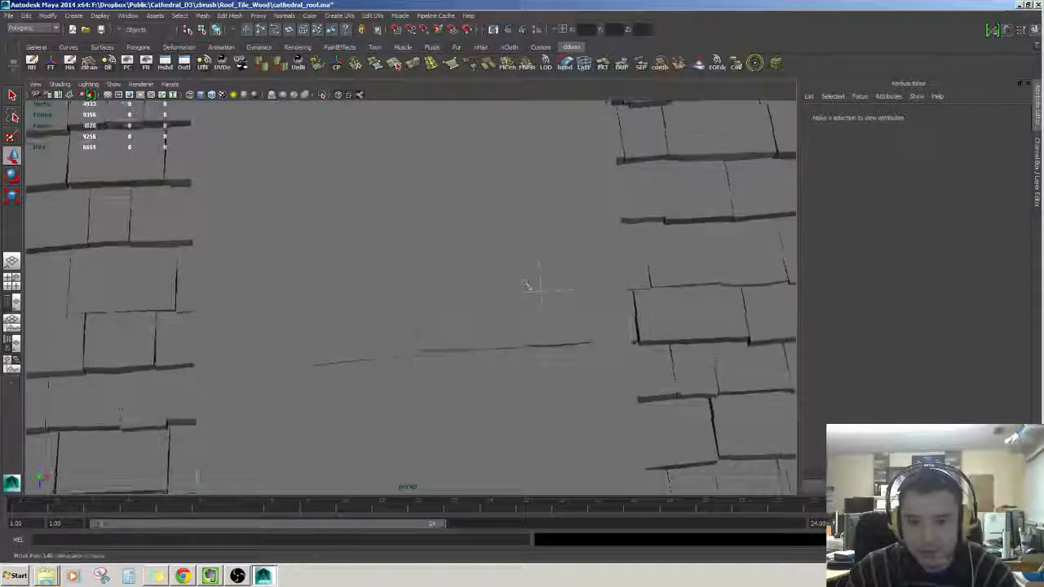
click(522, 281)
key(g)
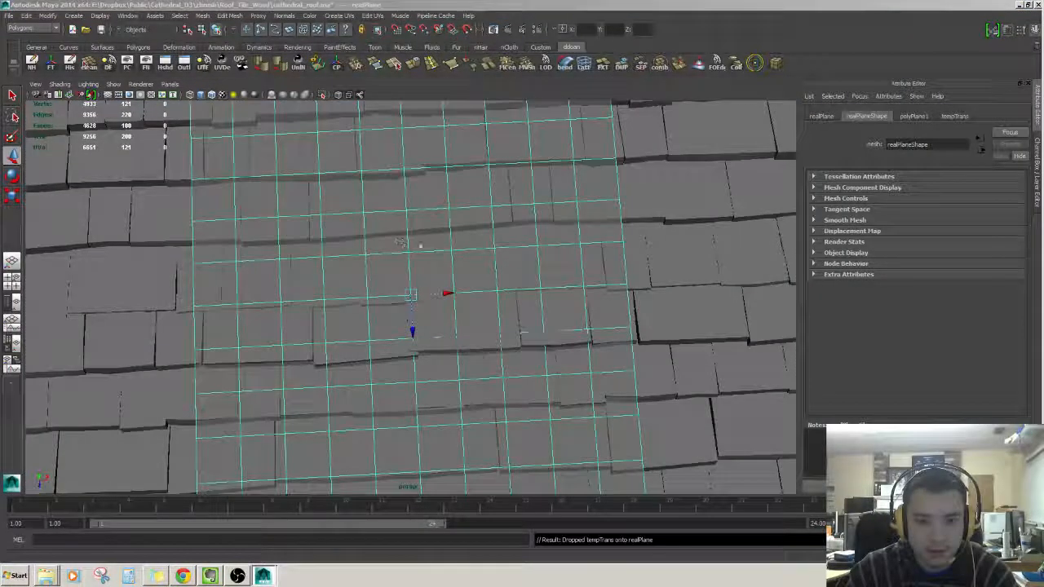
Check realPlane over the tiles and show its channel values in place of the material and shape attributes
scroll(421, 248, down, 5)
scroll(421, 248, down, 5)
click(685, 222)
scroll(576, 211, up, 5)
alt+drag(576, 210, 543, 308)
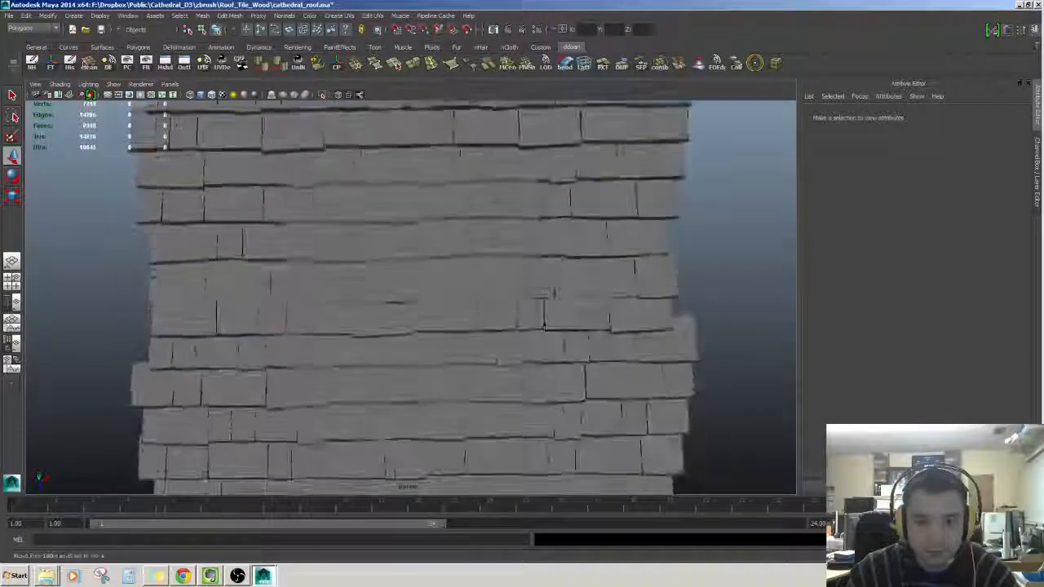
click(514, 303)
alt+drag(480, 269, 486, 237)
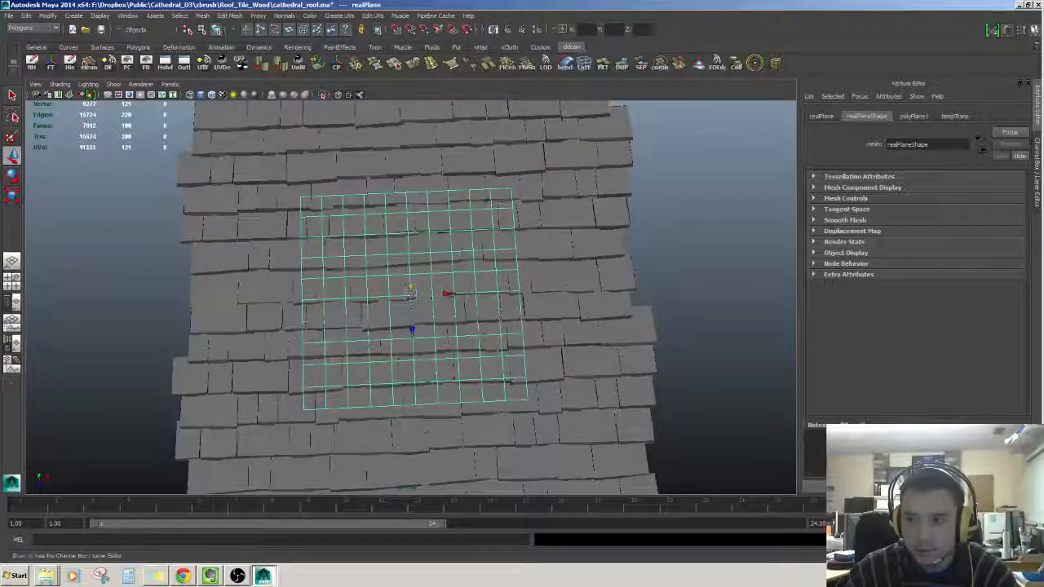
click(1034, 31)
click(776, 172)
alt+drag(574, 263, 548, 261)
click(542, 269)
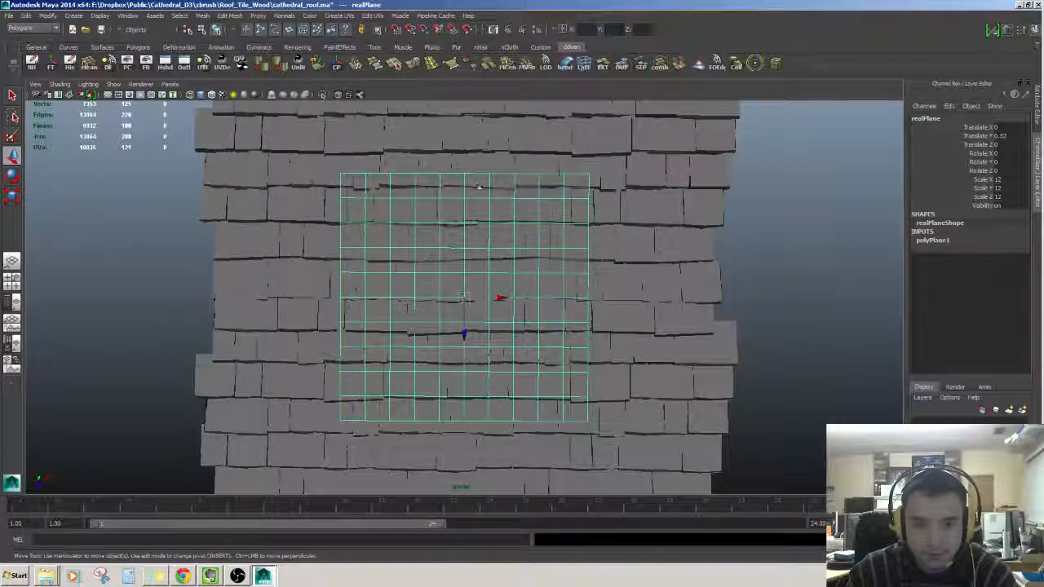
Switch to the orthographic top view and examine where realPlane's borders cut through the surrounding roof tiles
alt+drag(603, 185, 700, 239)
key(space)
key(space)
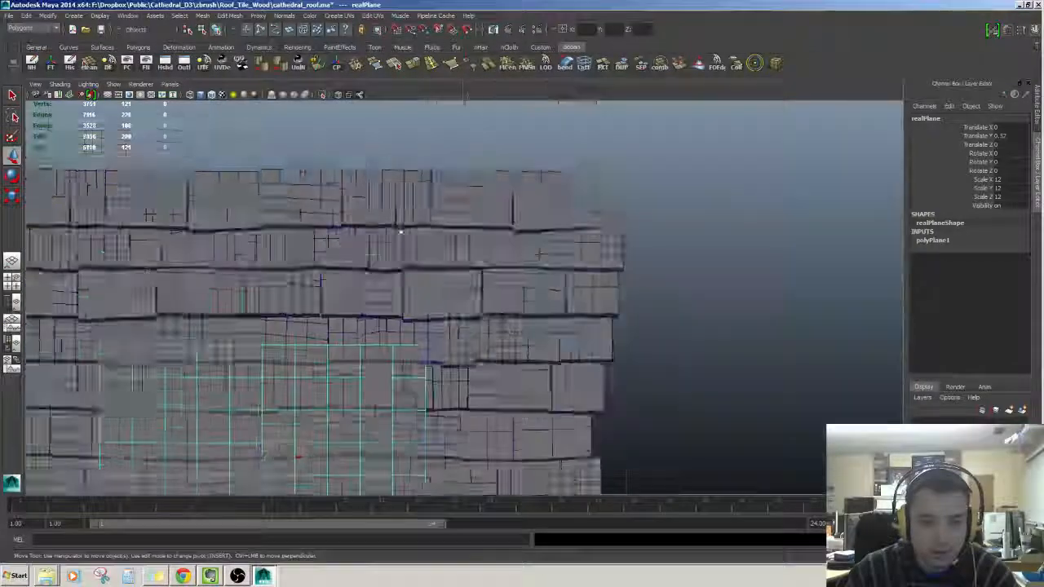
alt+middle_drag(418, 241, 624, 95)
alt+middle_drag(529, 285, 520, 212)
scroll(520, 212, down, 1)
scroll(519, 212, up, 1)
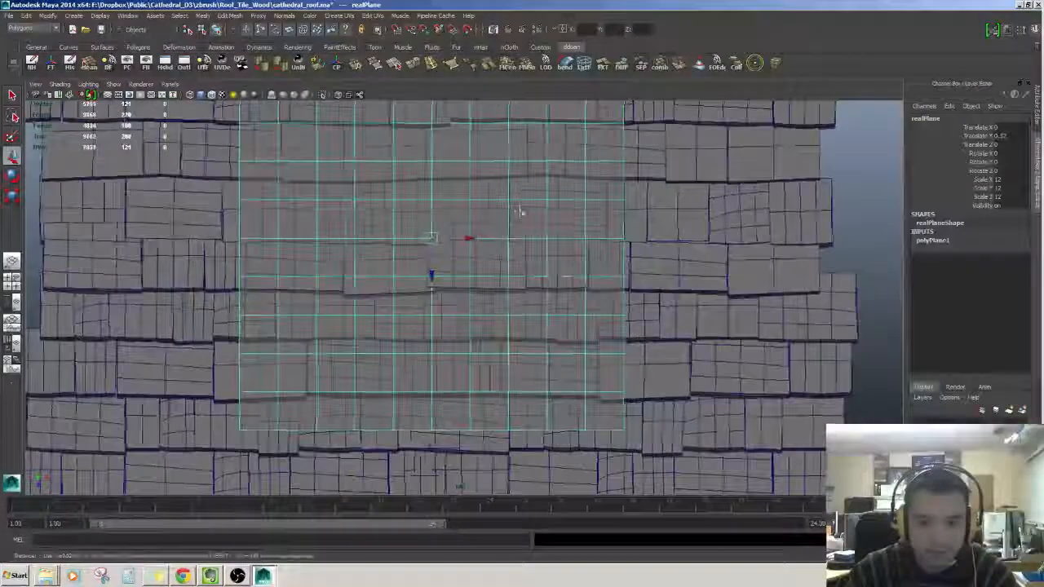
scroll(522, 214, down, 3)
scroll(520, 211, down, 2)
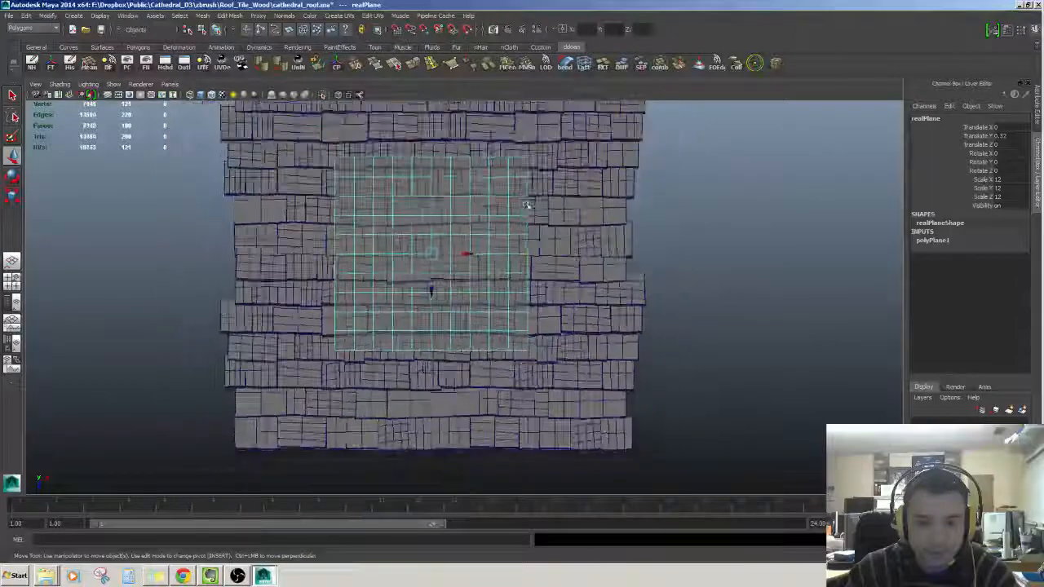
scroll(525, 205, up, 4)
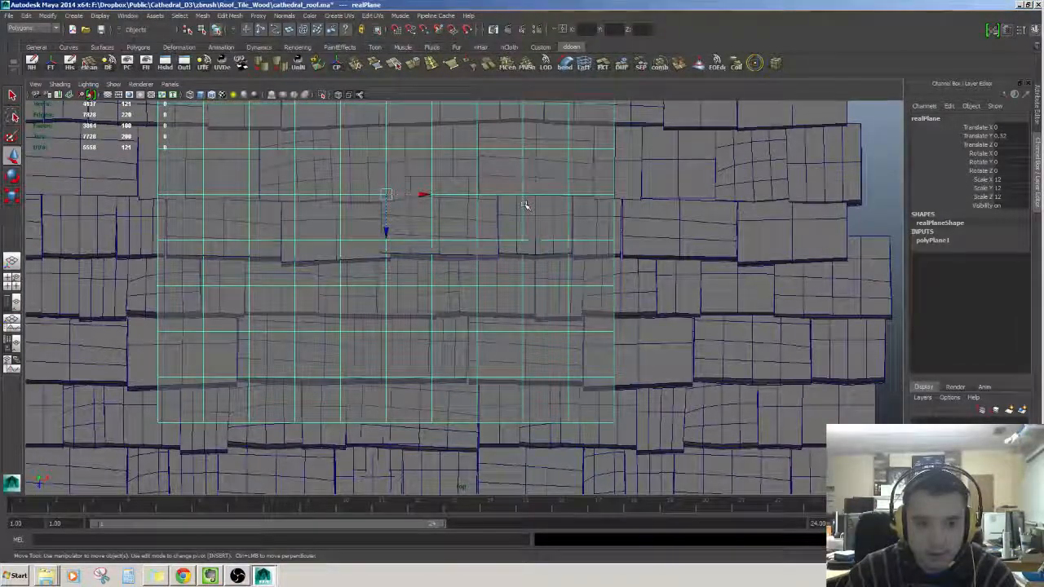
alt+middle_drag(530, 186, 571, 98)
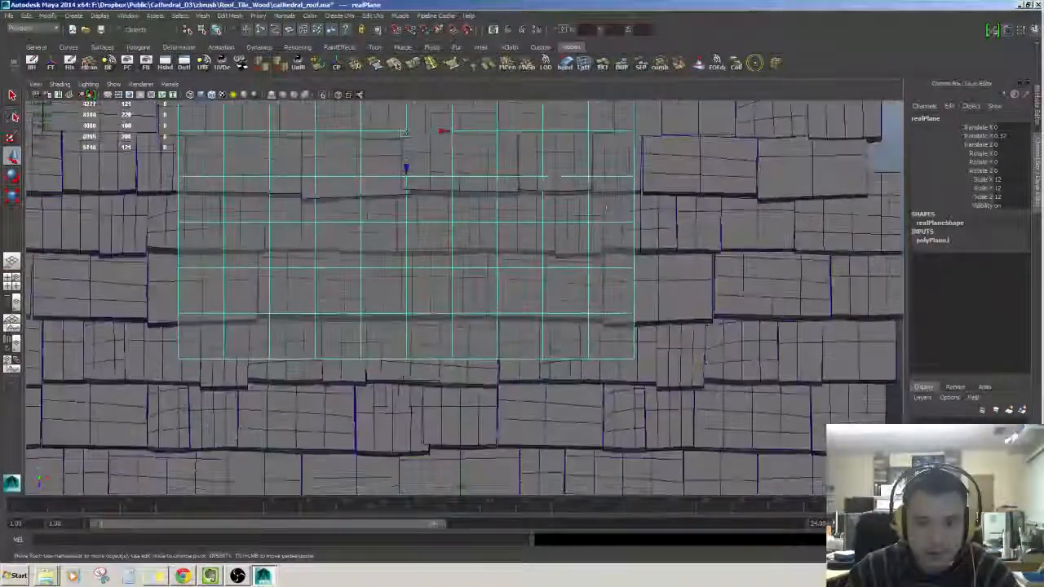
alt+middle_drag(637, 397, 643, 390)
Compare the corner tile Roof_Tile_Wood_H1 and the side tile Roof_Tile_Wood_D9 with their copies on the plane's opposite edge
click(661, 355)
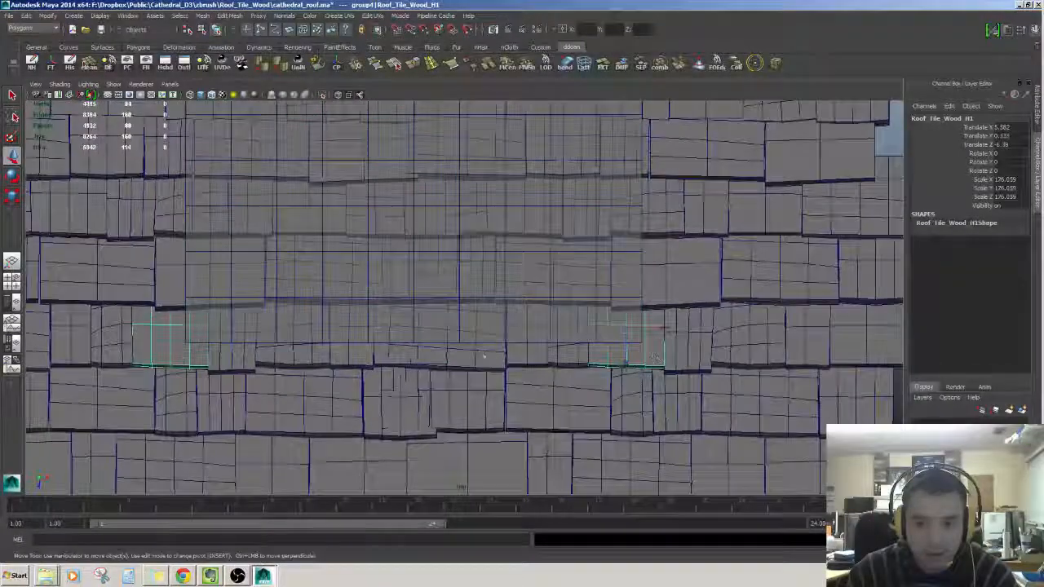
alt+middle_drag(403, 337, 490, 328)
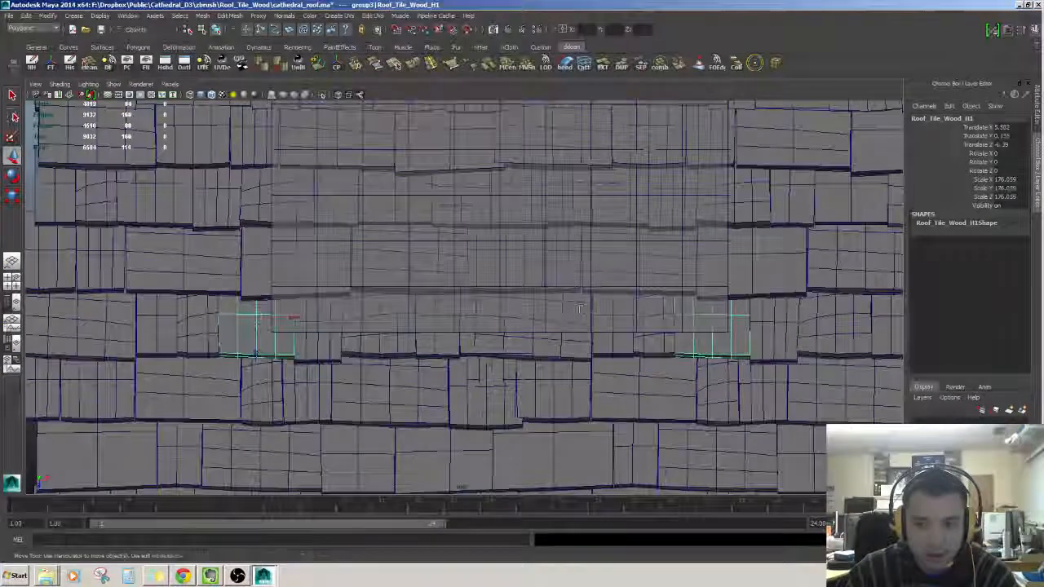
alt+middle_drag(595, 317, 574, 323)
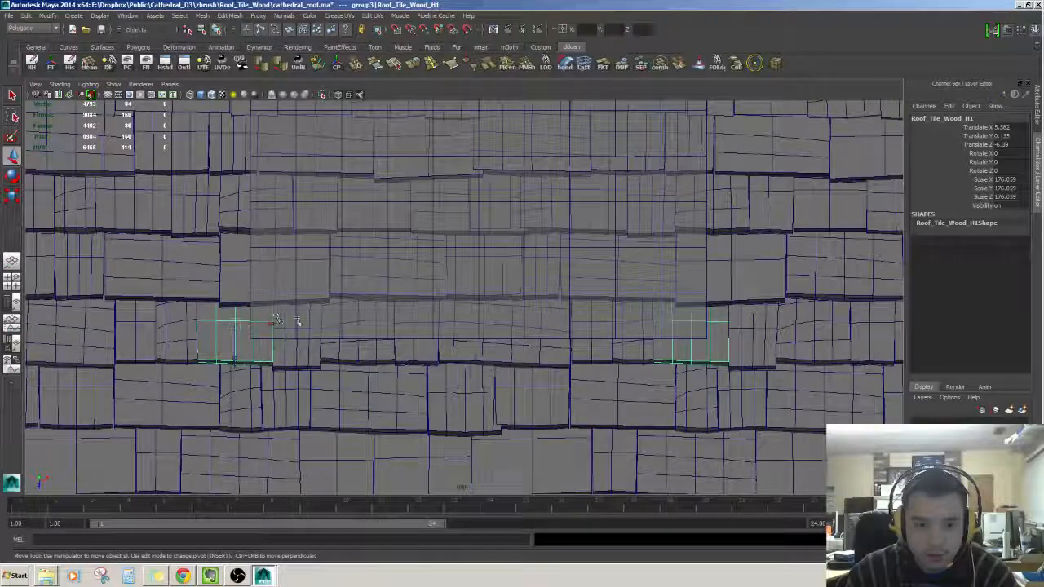
alt+middle_drag(444, 191, 478, 226)
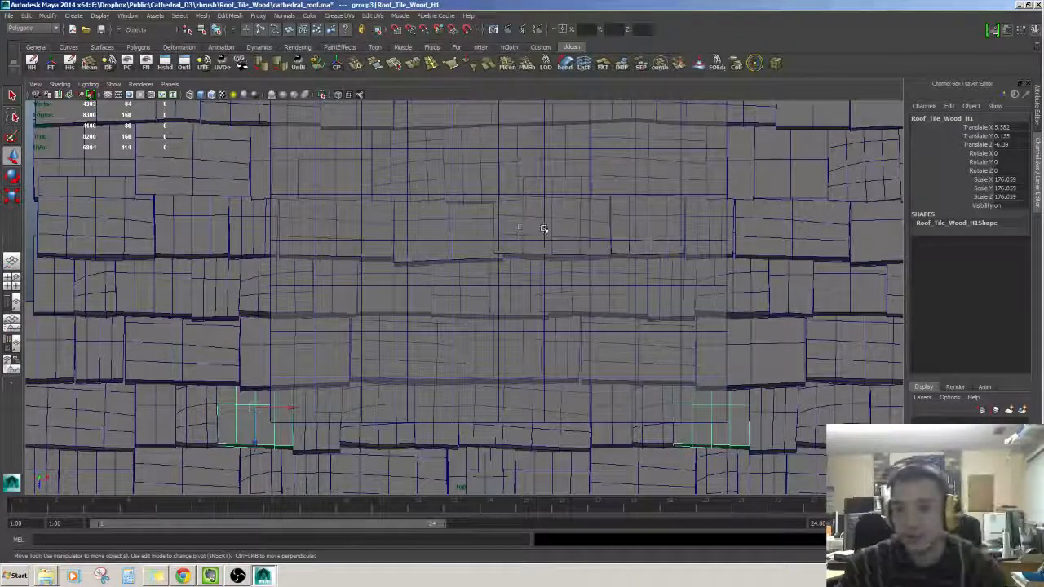
alt+middle_drag(543, 228, 545, 251)
click(701, 237)
click(727, 234)
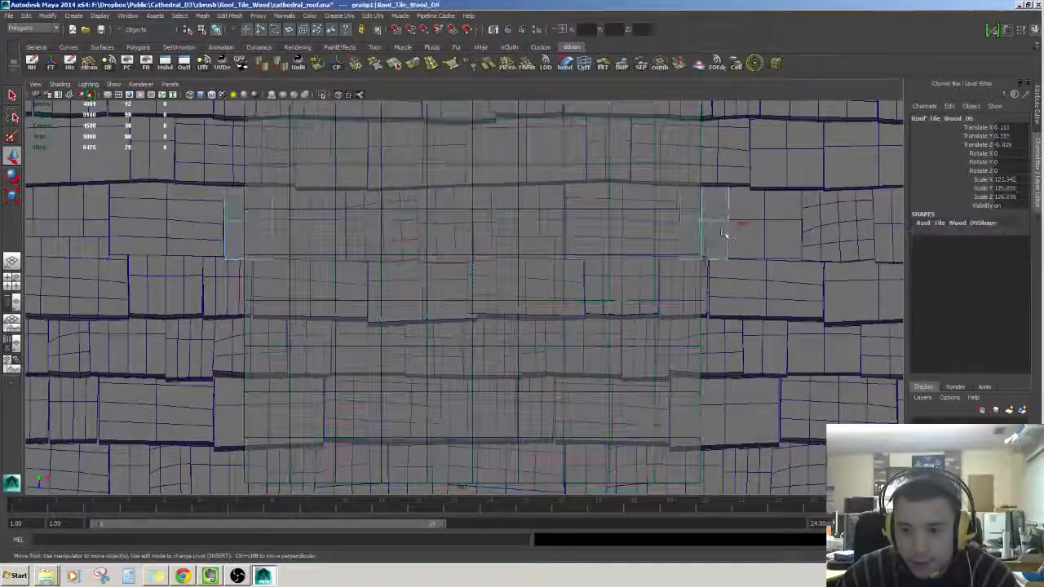
alt+middle_drag(728, 234, 719, 262)
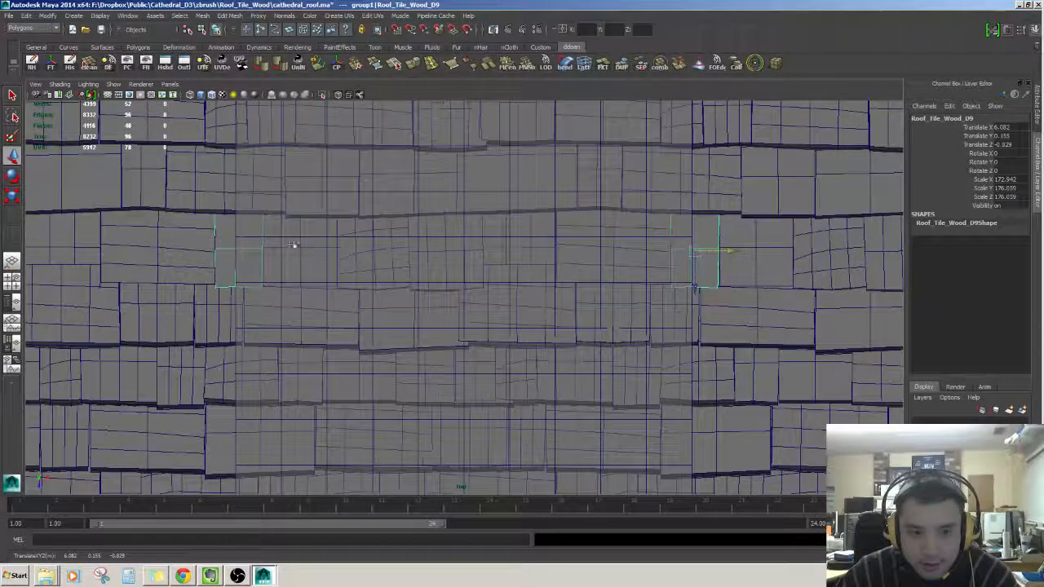
alt+middle_drag(294, 245, 312, 291)
Inspect Roof_Tile_Wood_G4 and Roof_Tile_Wood_H1 in group1 where they cross realPlane's border, along with their repeated copies
alt+middle_drag(716, 240, 679, 300)
click(667, 250)
click(675, 247)
alt+middle_drag(676, 244, 676, 258)
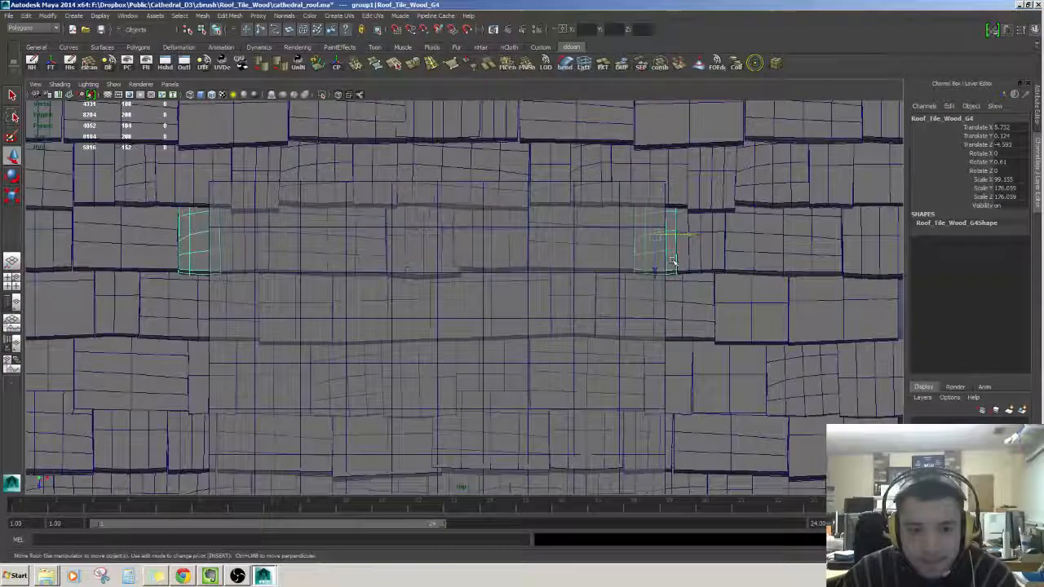
click(676, 199)
alt+middle_drag(662, 198, 656, 101)
alt+middle_drag(676, 360, 663, 300)
alt+middle_drag(659, 155, 655, 331)
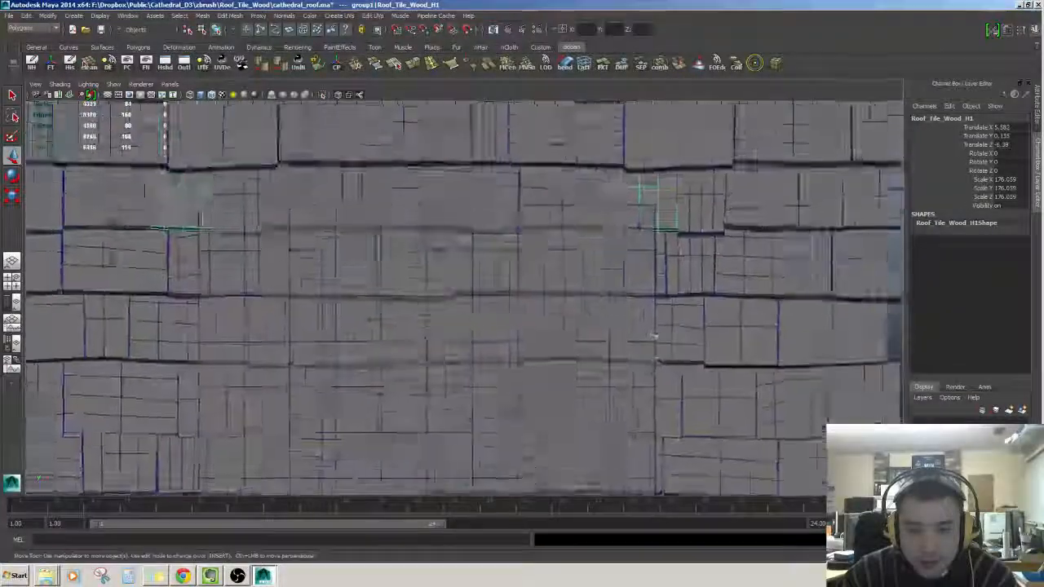
alt+right_drag(710, 324, 356, 207)
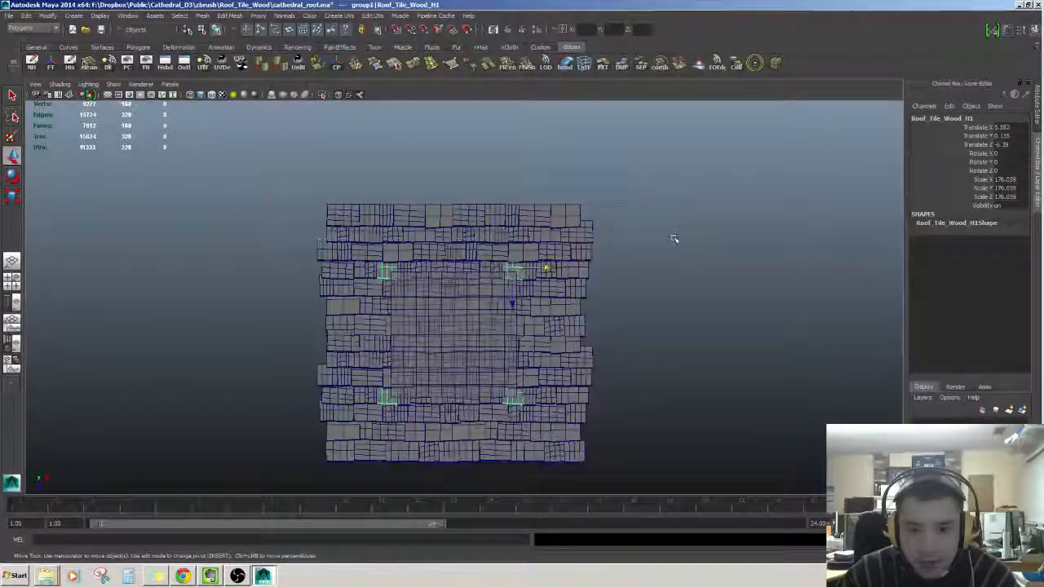
Try deleting the tile rows above and below realPlane, undo the deletion and clear the selection
alt+right_drag(522, 188, 555, 197)
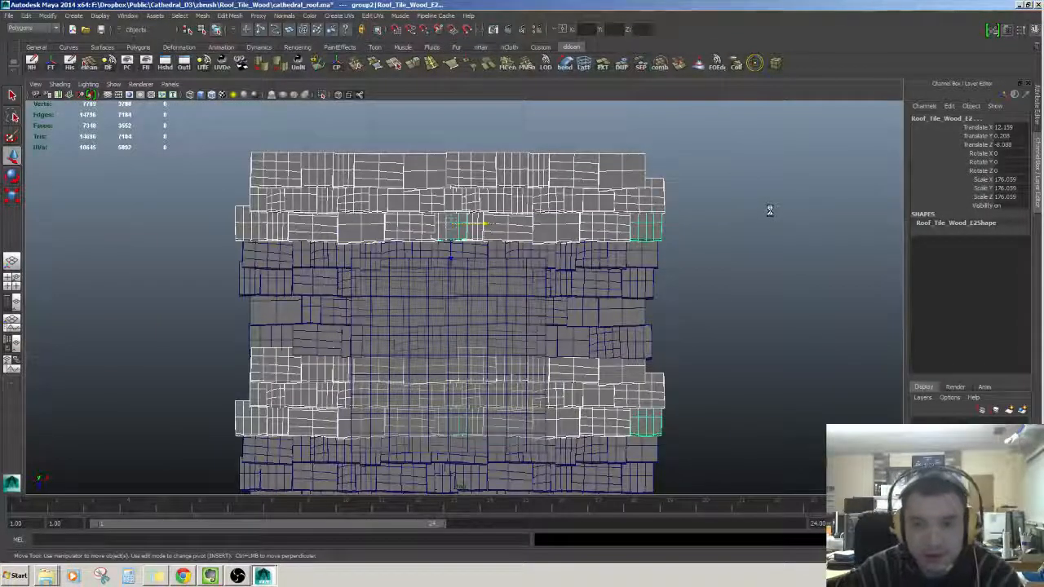
key(Delete)
key(ctrl+z)
alt+middle_drag(711, 298, 713, 235)
click(741, 248)
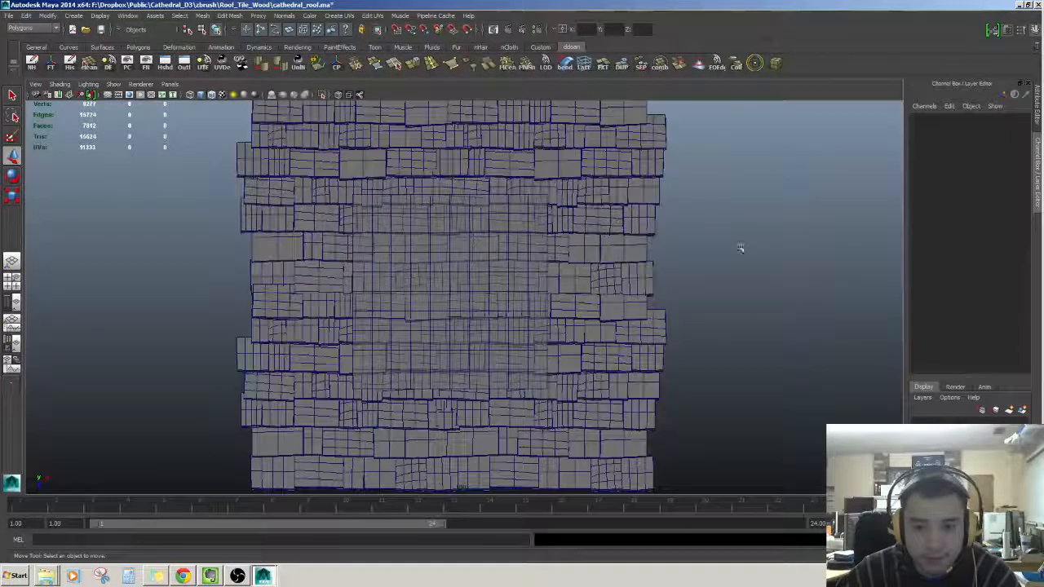
key(ctrl+z)
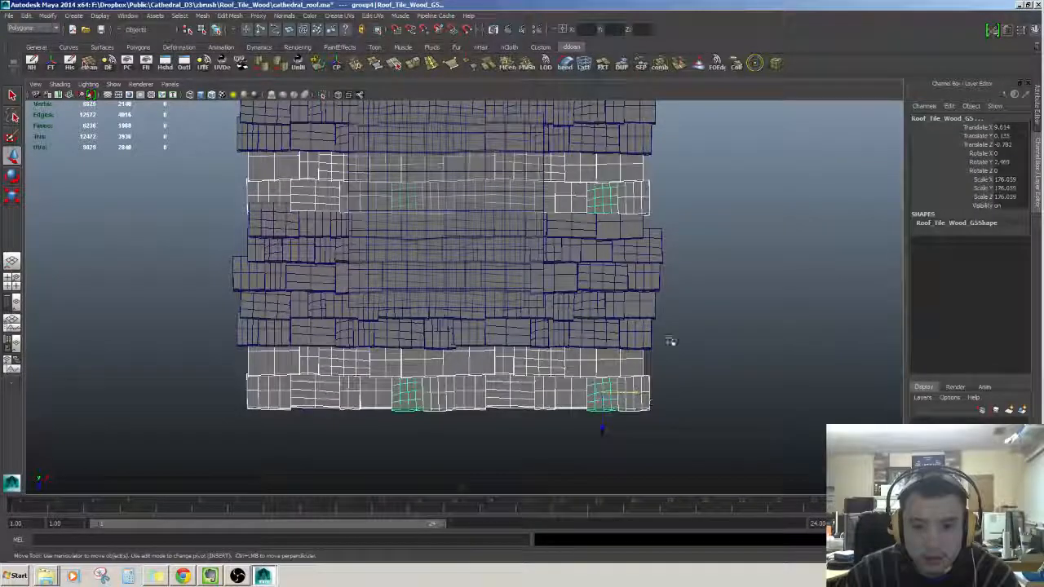
alt+middle_drag(676, 293, 688, 381)
click(728, 275)
mouse_move(686, 316)
alt+middle_down()
mouse_move(683, 244)
mouse_move(688, 295)
alt+middle_up()
scroll(687, 259, down, 1)
Try deleting the single tile Roof_Tile_Wood_I3 outside realPlane, undo the deletion and clear the selection
click(625, 267)
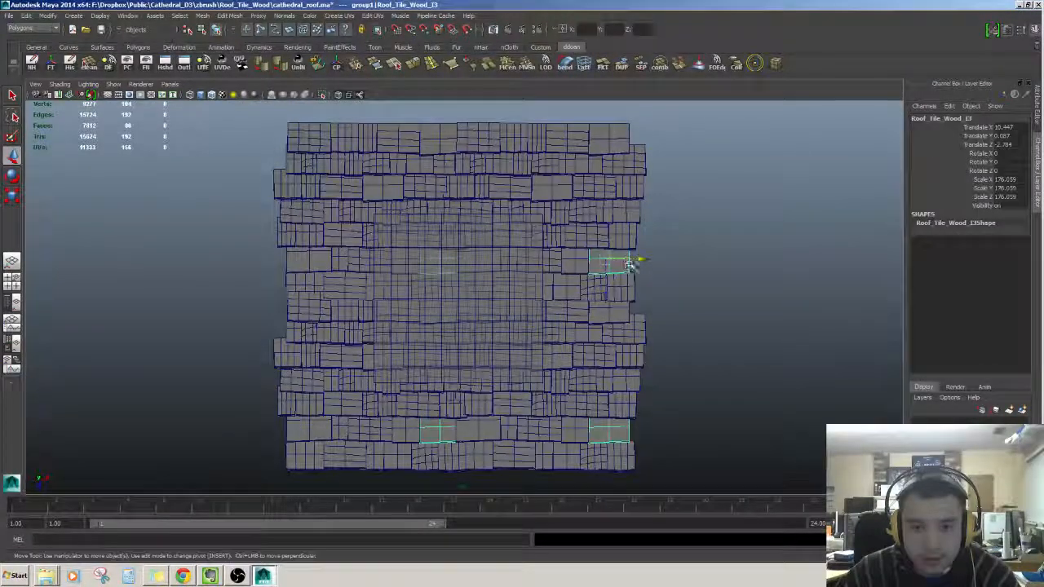
key(Delete)
key(ctrl+z)
scroll(623, 273, up, 2)
scroll(623, 273, up, 2)
scroll(625, 272, down, 4)
click(676, 262)
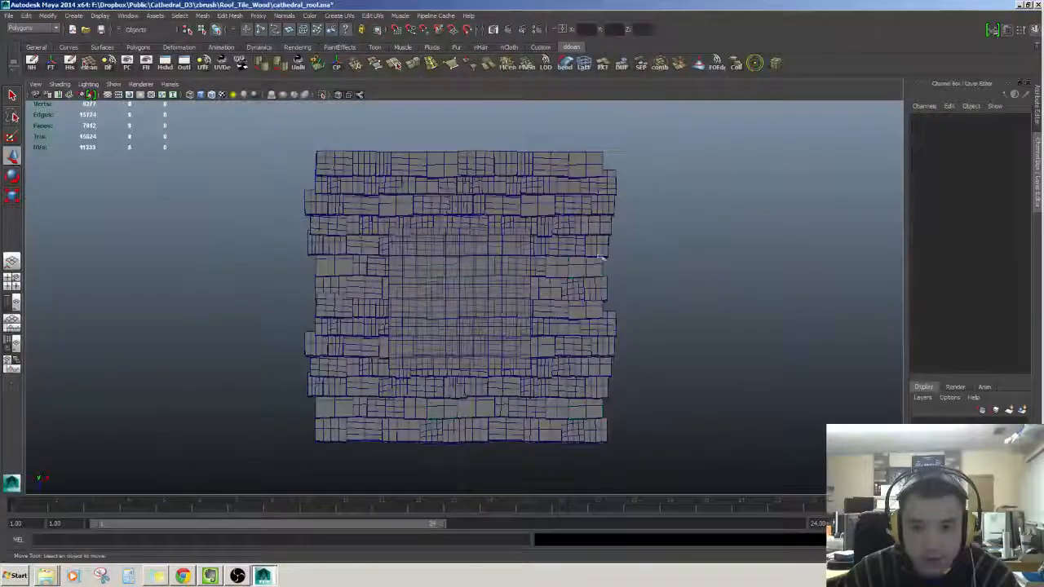
Select realPlane and examine the area it covers within the full tile pattern
click(512, 271)
scroll(510, 269, up, 4)
scroll(510, 270, down, 5)
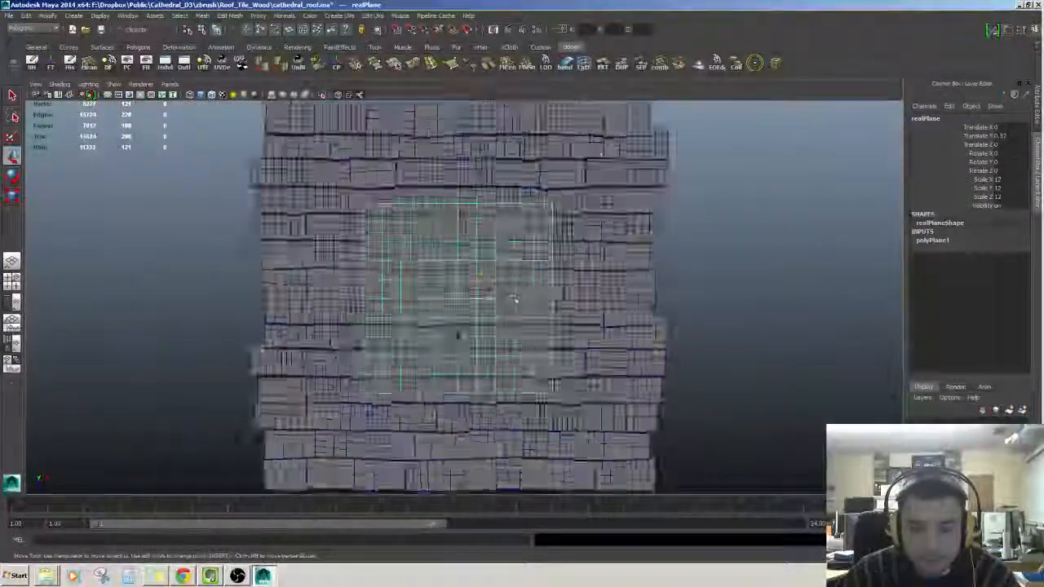
scroll(558, 277, up, 2)
scroll(555, 282, down, 5)
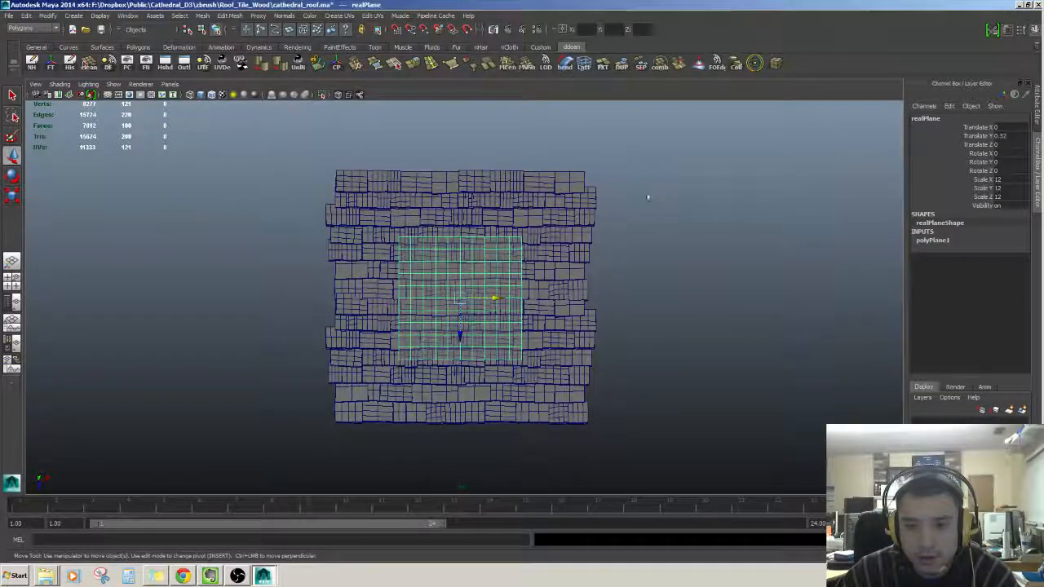
Select the whole group1 through one of its tiles and examine its extent relative to the reference plane
click(537, 195)
key(Up)
scroll(548, 214, up, 3)
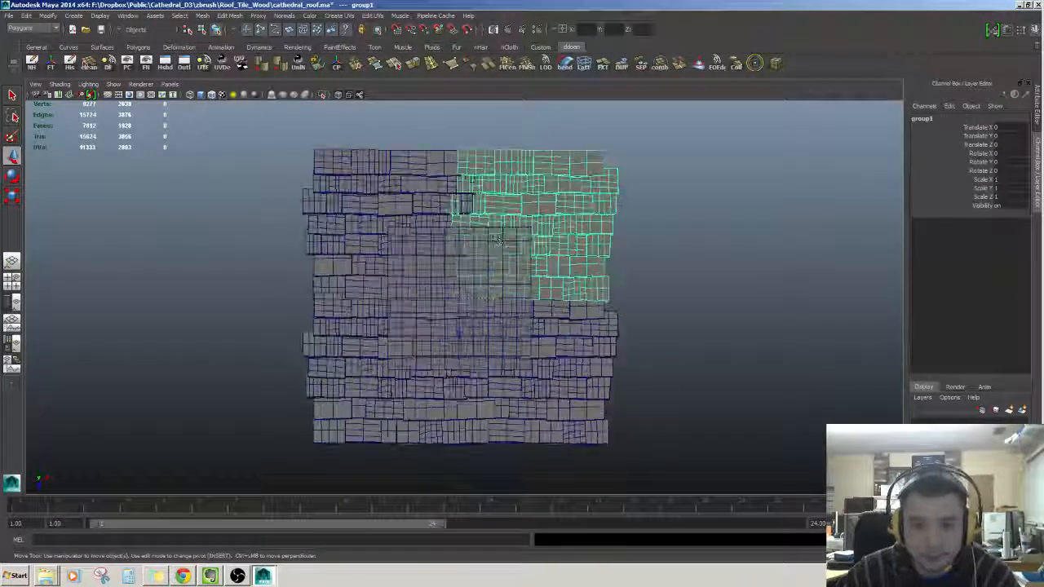
alt+middle_drag(553, 240, 547, 268)
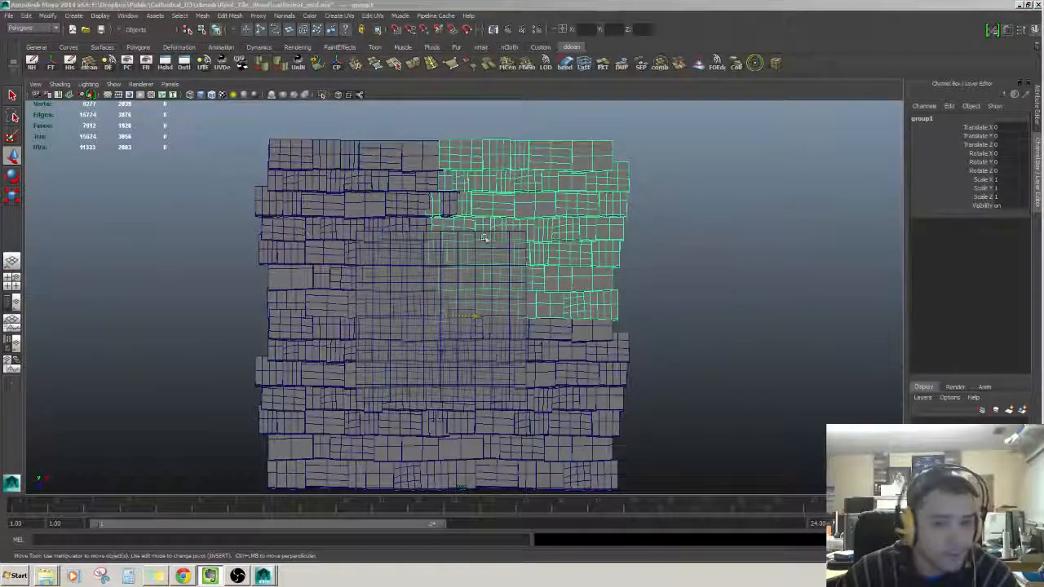
alt+middle_drag(564, 287, 540, 275)
scroll(539, 275, up, 1)
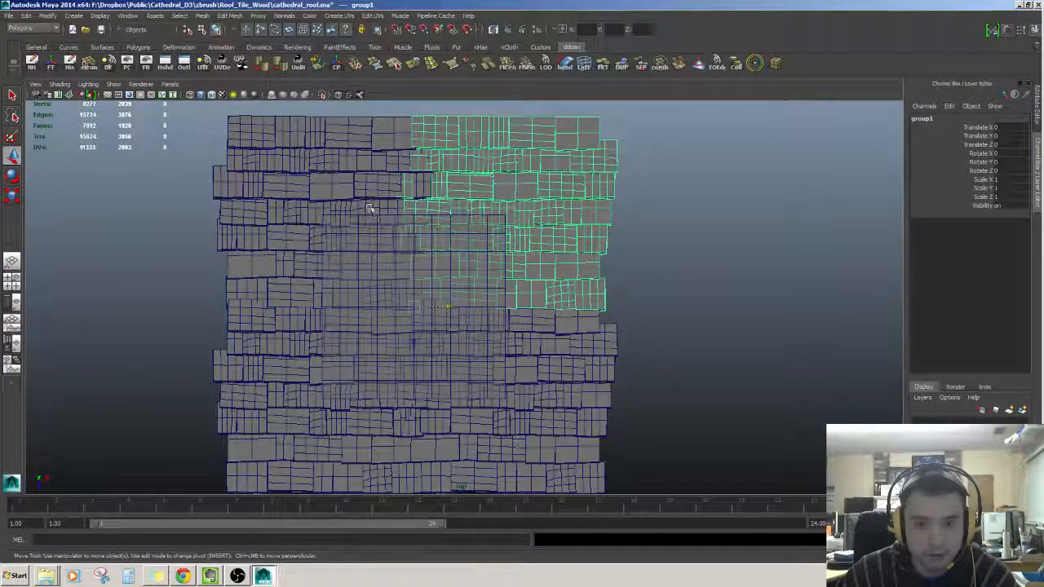
Turn off the wireframe overlay on the shaded tiles and hide realPlane
click(424, 189)
alt+right_drag(424, 189, 402, 278)
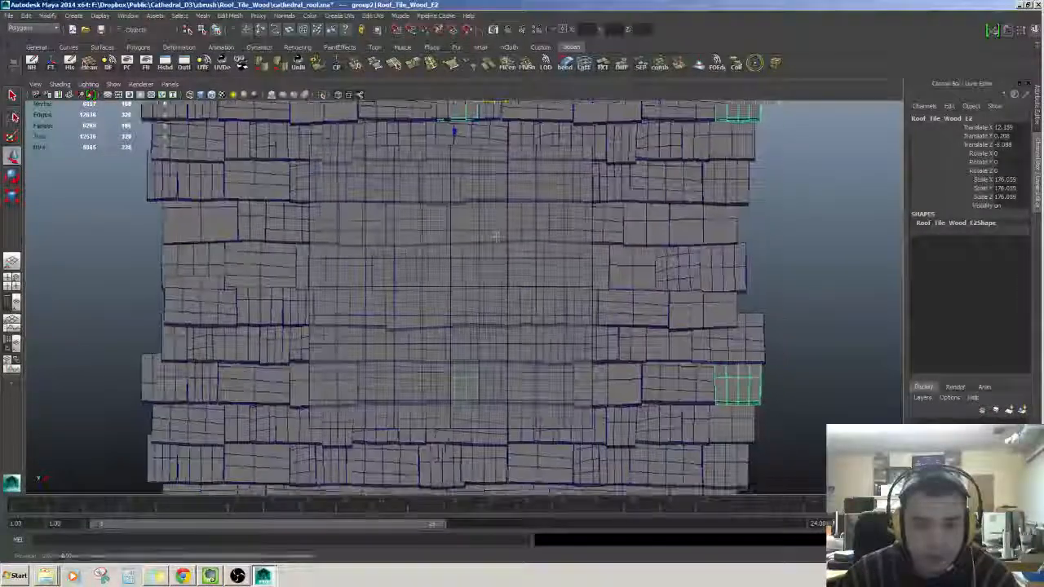
click(211, 95)
mouse_move(436, 286)
alt+right_down()
mouse_move(466, 335)
mouse_move(428, 273)
alt+right_up()
click(407, 222)
alt+middle_drag(404, 210, 405, 288)
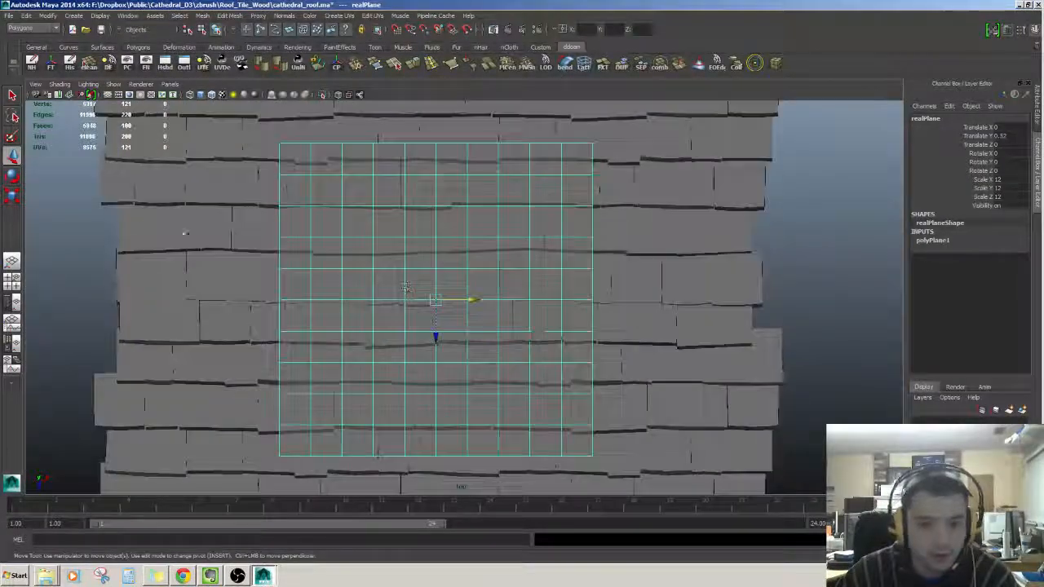
key(ctrl+h)
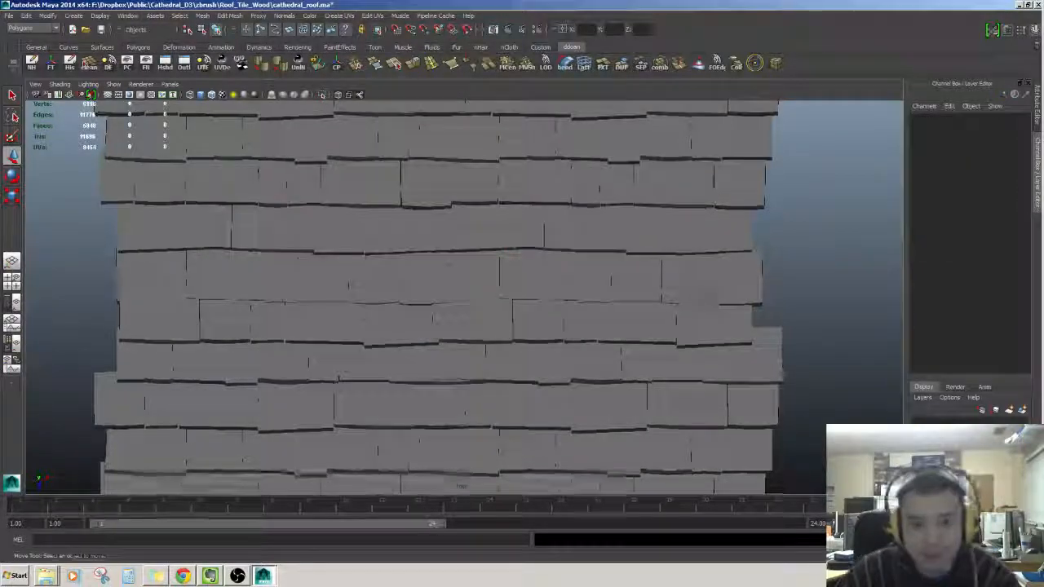
Examine the seam at the pattern's centre and select the Roof_Tile_Wood_F tile of group4 there
alt+middle_drag(510, 339, 510, 266)
alt+right_drag(510, 265, 530, 264)
alt+middle_drag(489, 232, 540, 294)
alt+right_drag(540, 294, 566, 297)
click(539, 282)
alt+middle_drag(538, 282, 531, 303)
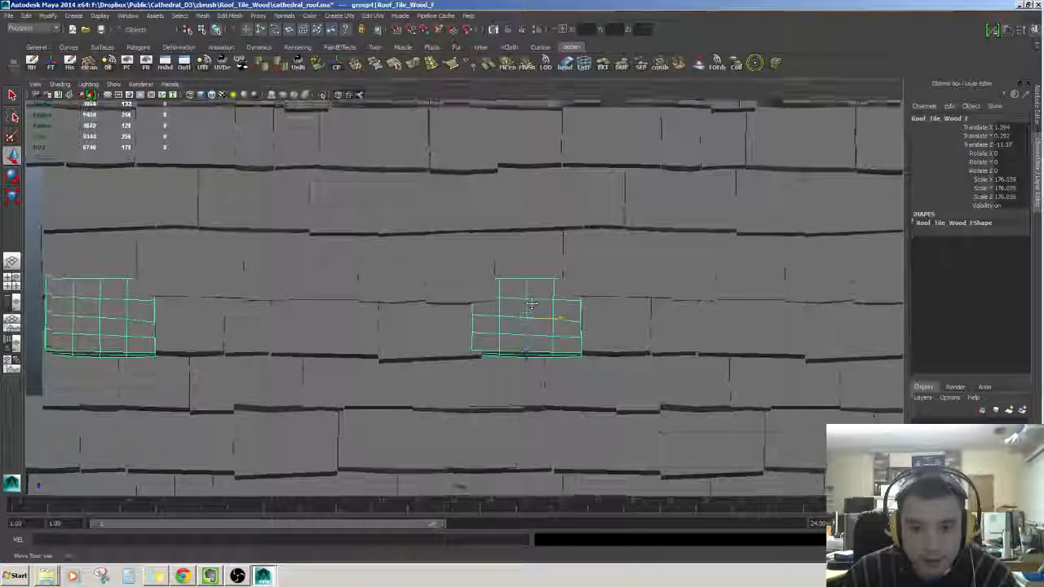
alt+right_drag(531, 303, 539, 299)
click(571, 252)
click(576, 326)
scroll(578, 327, down, 5)
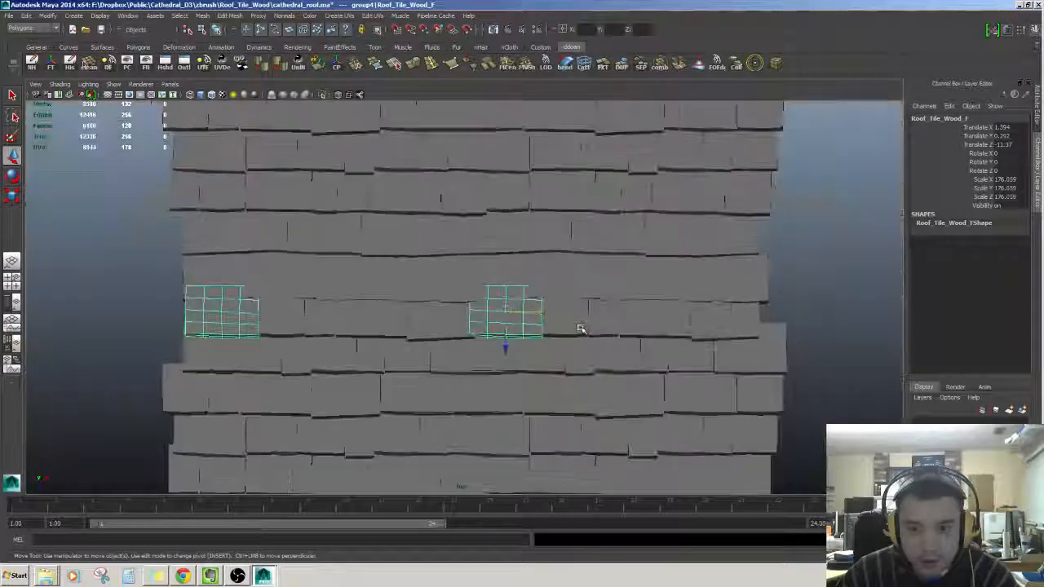
Switch from the top view to the perspective view and examine the whole tile pattern at an angle
scroll(577, 326, up, 5)
scroll(571, 327, down, 5)
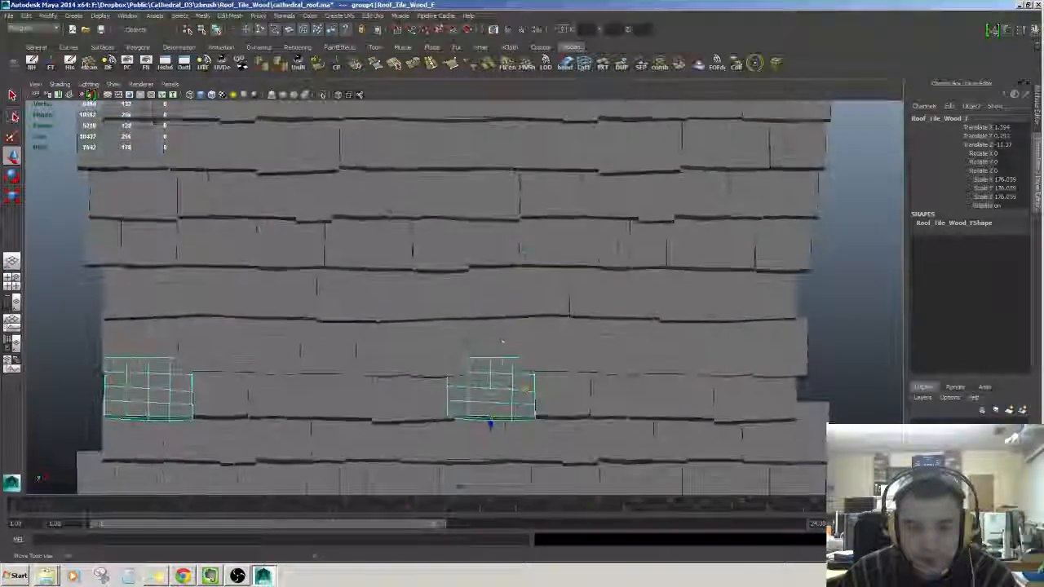
key(space)
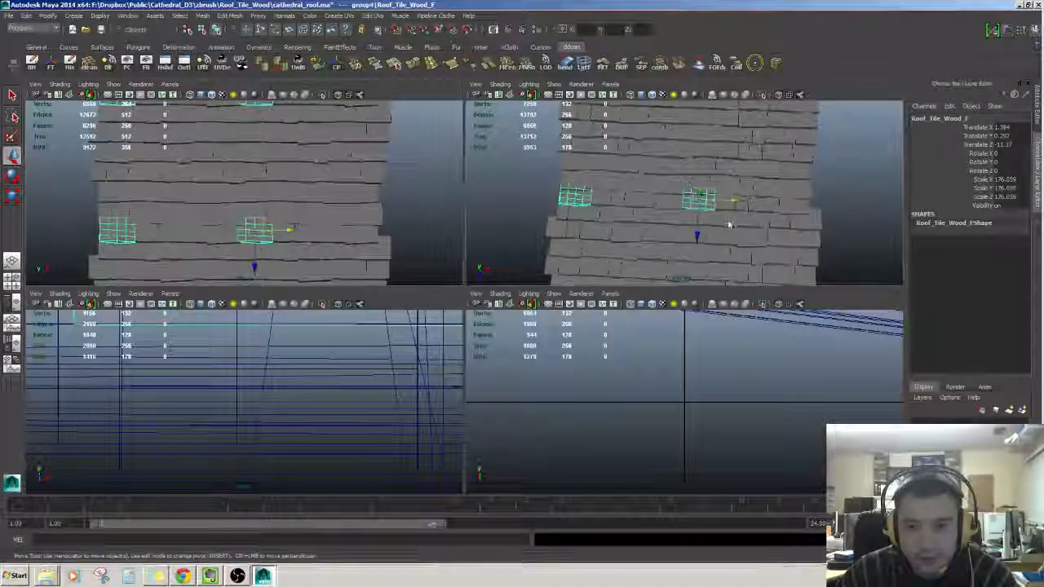
key(space)
alt+drag(540, 259, 663, 207)
scroll(598, 226, up, 4)
scroll(562, 211, down, 6)
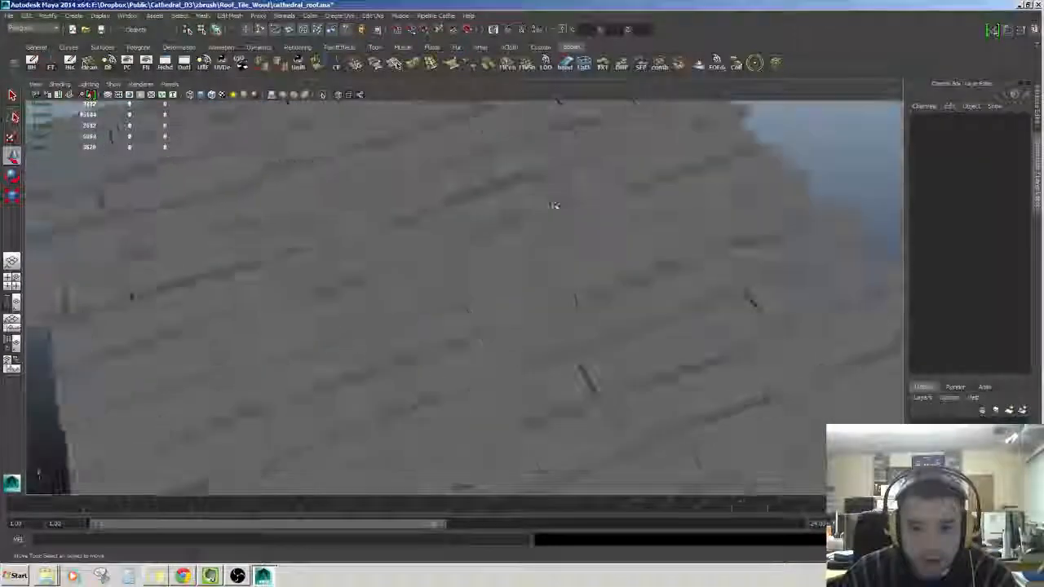
alt+drag(555, 208, 506, 204)
Select the perspective view's camera and open its attributes
click(35, 85)
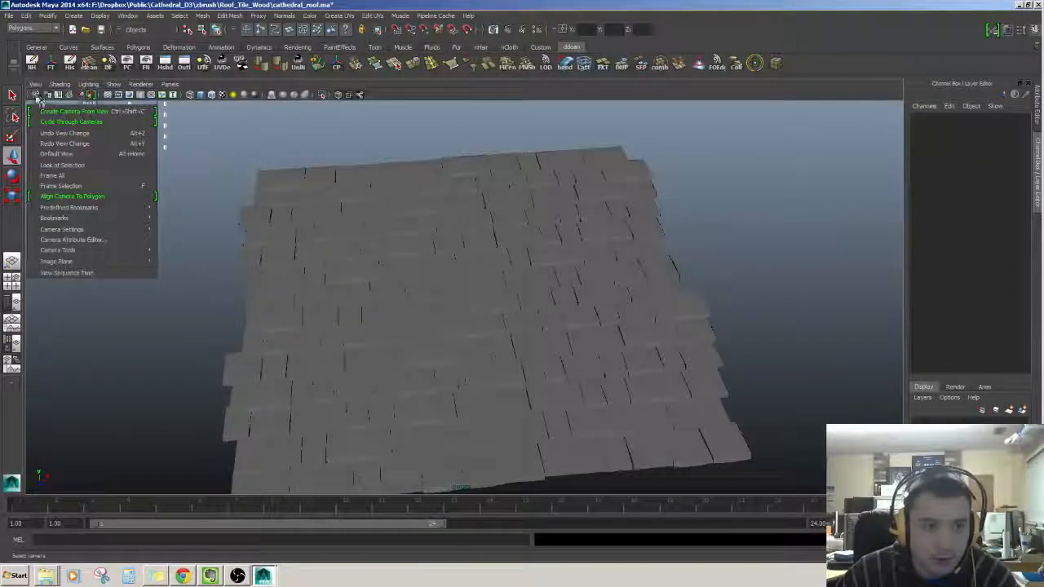
click(38, 101)
key(ctrl+a)
key(ctrl+a)
key(ctrl+a)
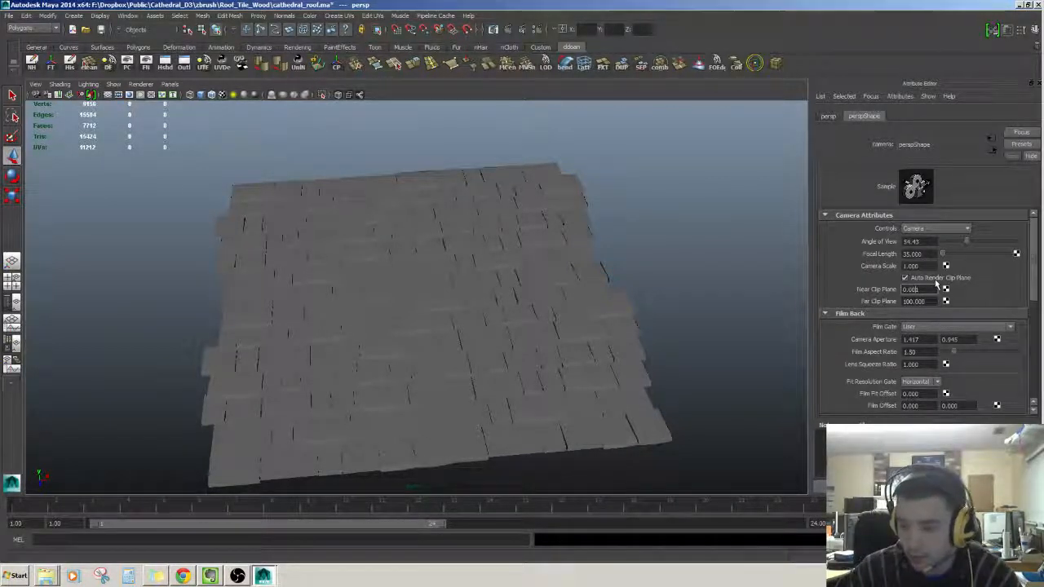
Try a smaller near clip plane on the persp camera, check the tile display up close, and undo the change
key(Return)
alt+drag(653, 278, 622, 252)
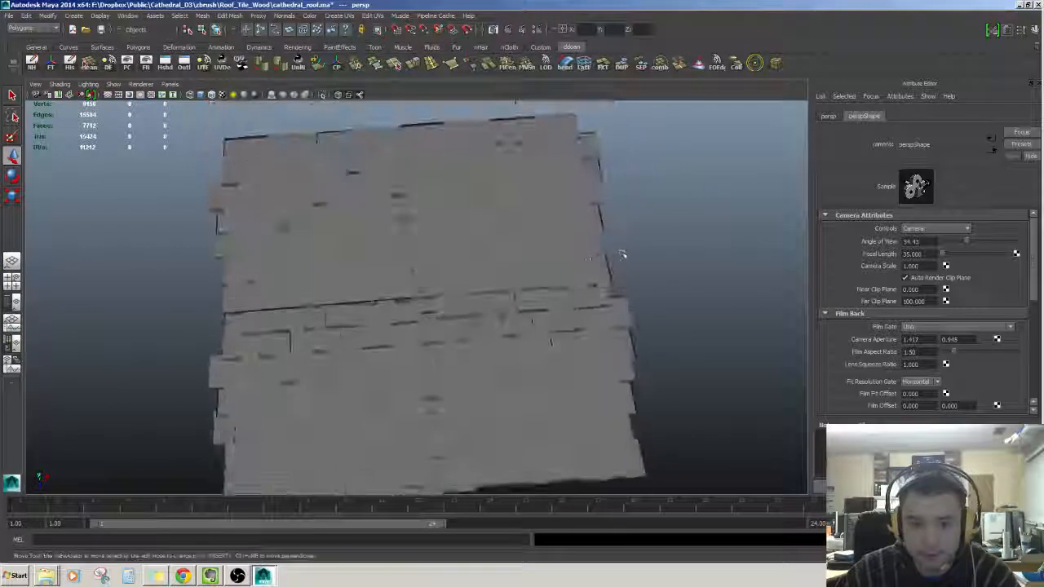
scroll(622, 252, up, 6)
mouse_move(650, 236)
alt+right_down()
mouse_move(627, 248)
mouse_move(650, 238)
alt+right_up()
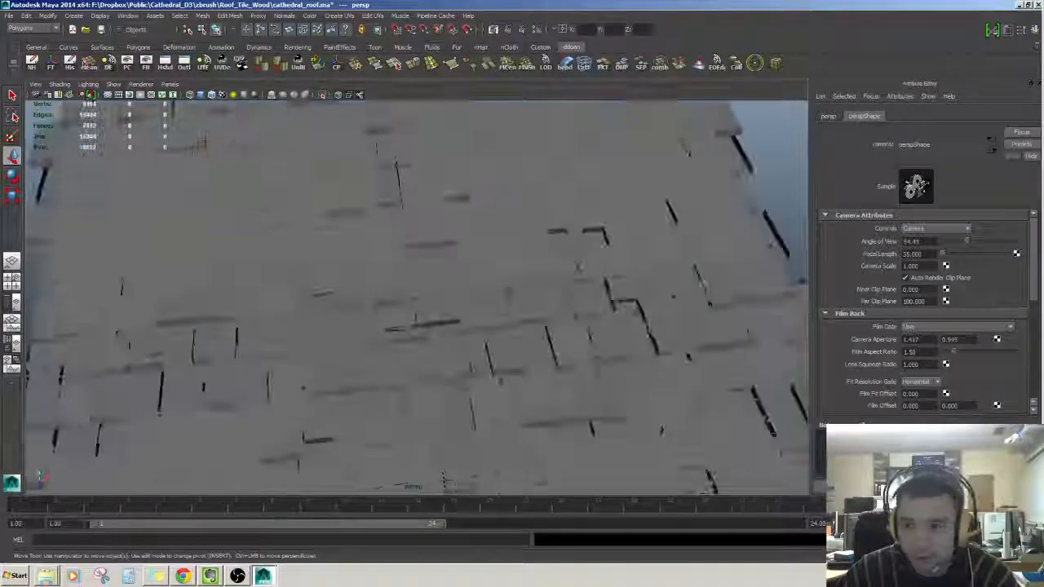
key(ctrl+z)
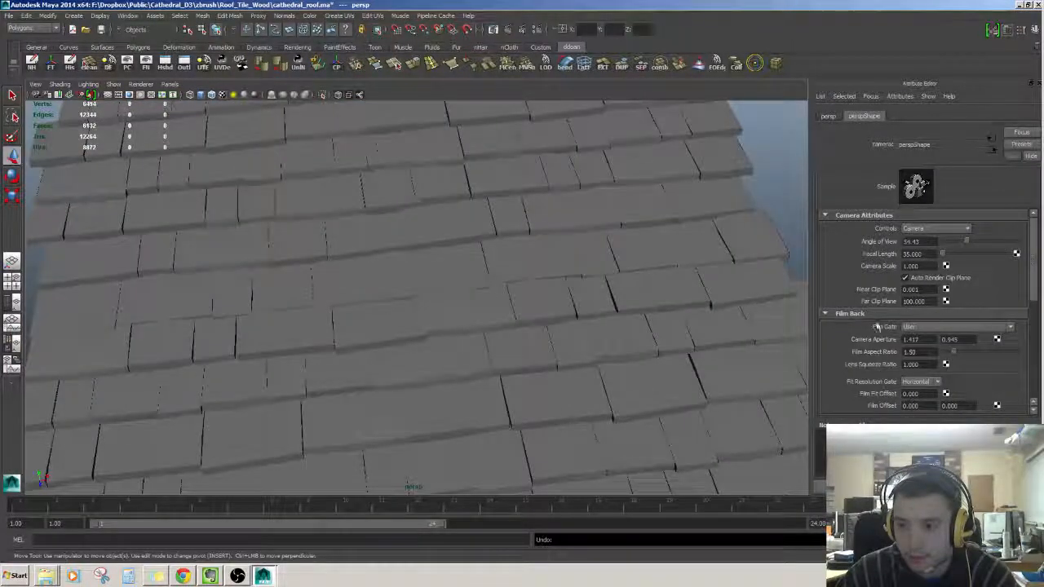
Set the persp camera's far clip plane to 100000 and deselect the camera
text(000)
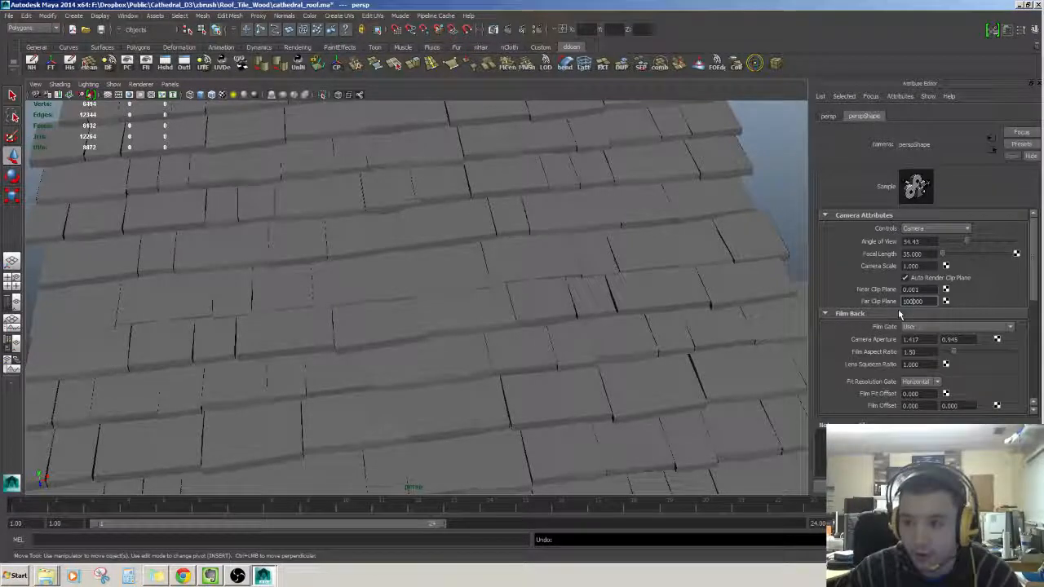
key(Return)
alt+right_drag(645, 155, 459, 193)
alt+drag(459, 193, 506, 229)
click(644, 220)
Examine the overlapping tile rows from near and far for visible seams between the four pattern copies
scroll(585, 207, up, 5)
alt+drag(644, 220, 582, 220)
scroll(566, 207, down, 5)
scroll(566, 207, up, 6)
scroll(578, 245, down, 5)
scroll(568, 282, up, 4)
scroll(566, 289, down, 5)
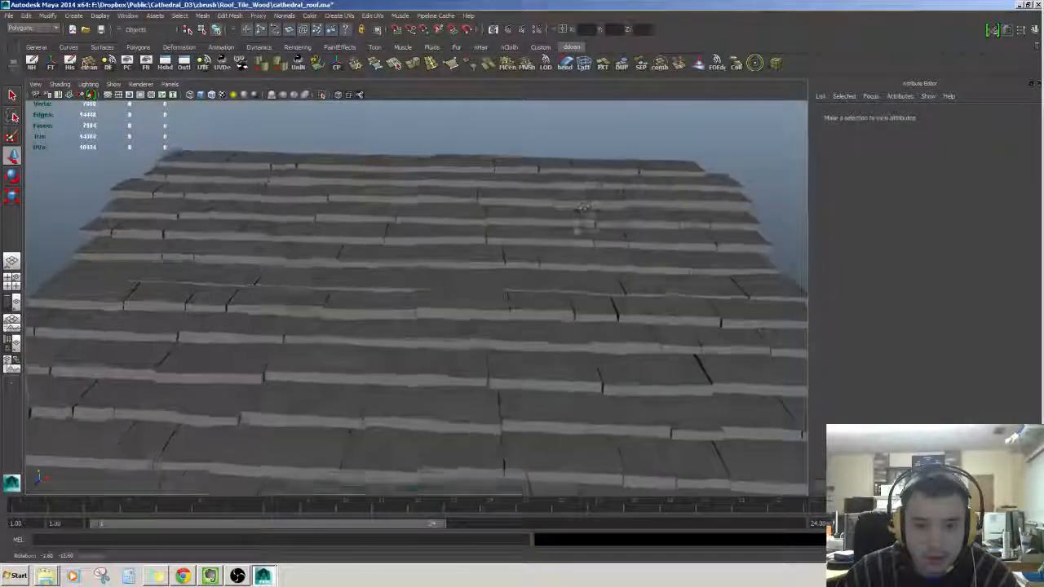
scroll(582, 220, up, 6)
scroll(563, 218, down, 5)
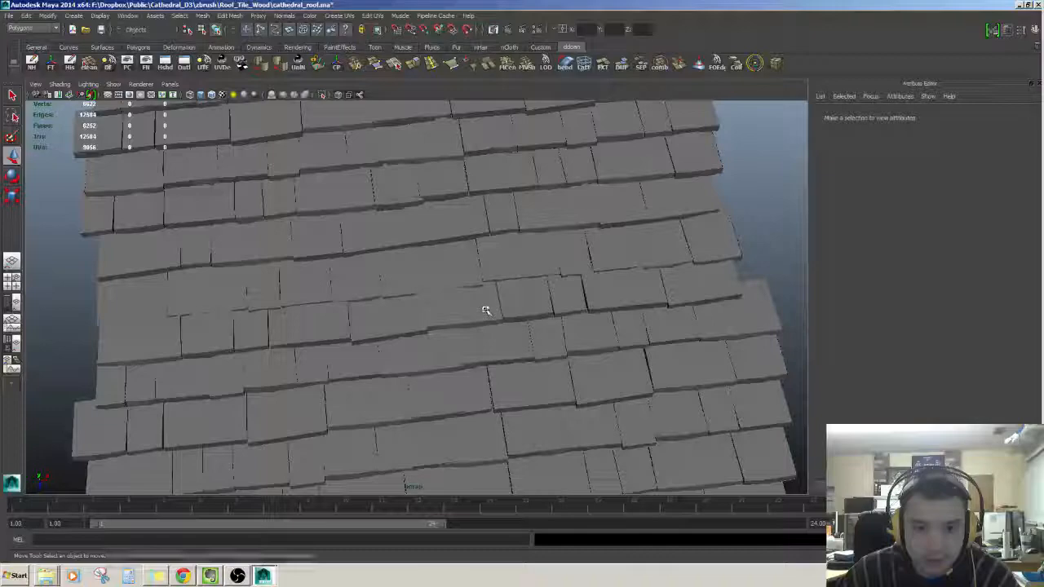
Select Roof_Tile_Wood_F, another tile at the outer edge of its row, and Roof_Tile_Wood_C in group4 to compare their repeats
click(485, 311)
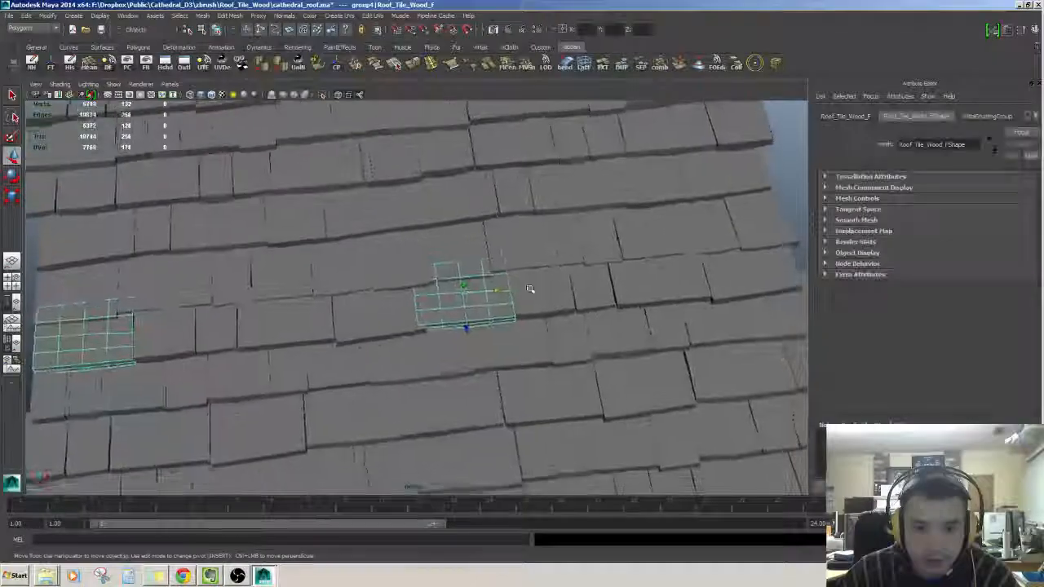
scroll(531, 289, up, 3)
alt+drag(544, 296, 605, 270)
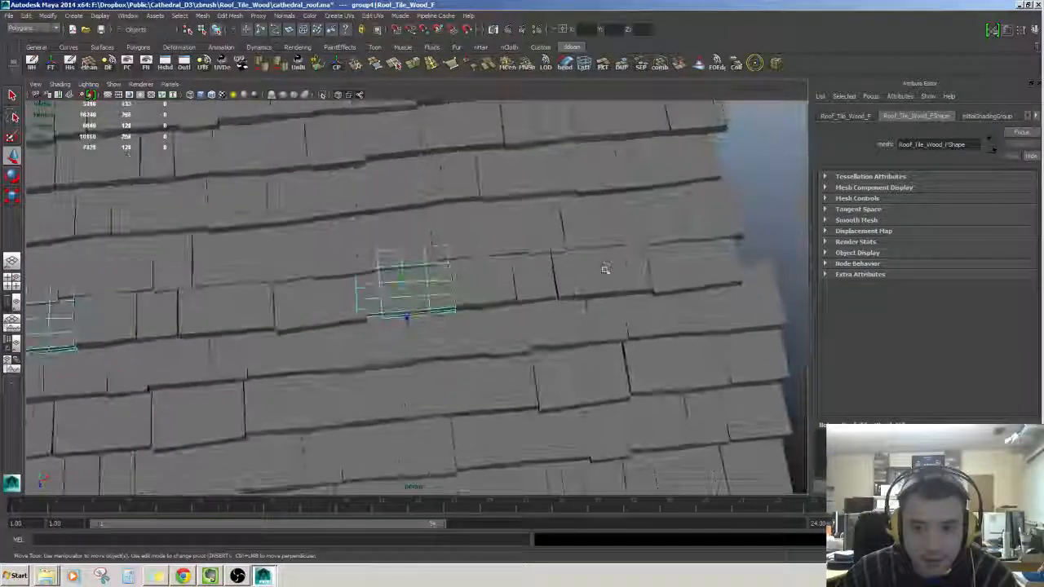
click(686, 272)
alt+drag(685, 272, 604, 277)
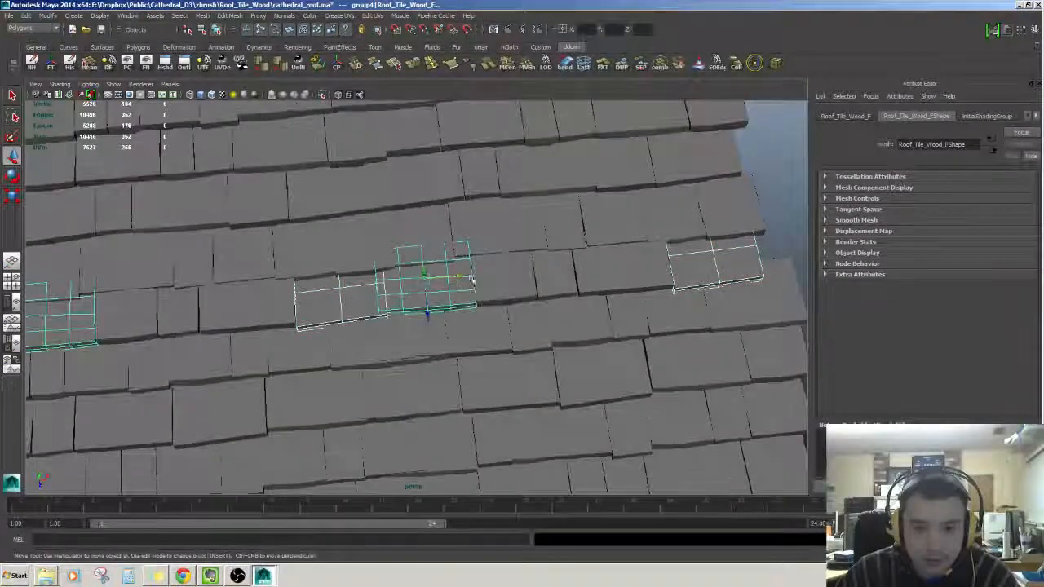
alt+drag(471, 280, 464, 278)
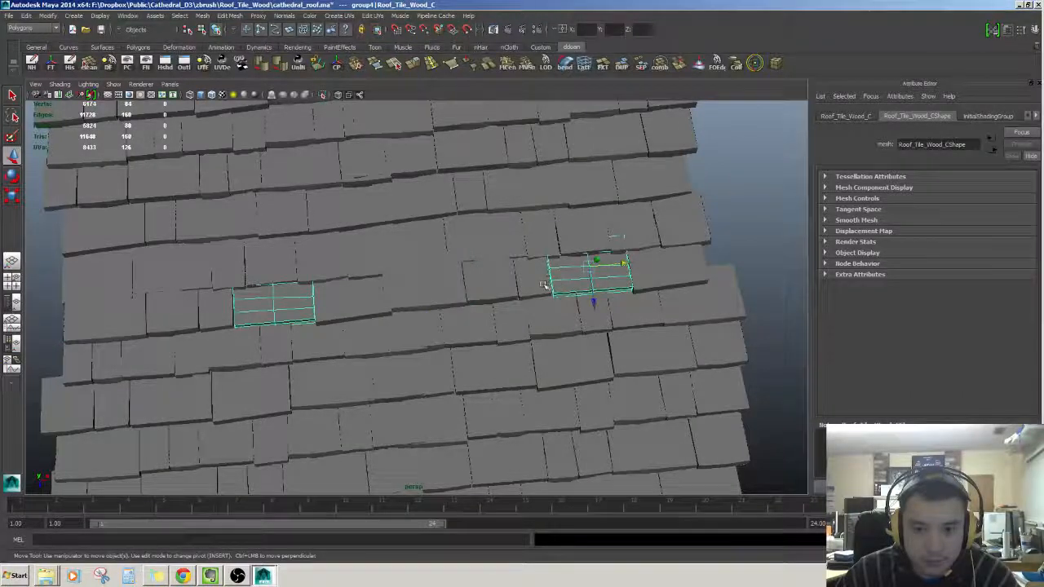
Select the Roof_Tile_Wood_E4 and Roof_Tile_Wood_G1 tiles of group1 and examine where they repeat across the pattern
alt+drag(545, 285, 466, 247)
scroll(465, 247, up, 3)
alt+middle_drag(468, 216, 485, 400)
click(466, 238)
alt+middle_drag(465, 237, 498, 426)
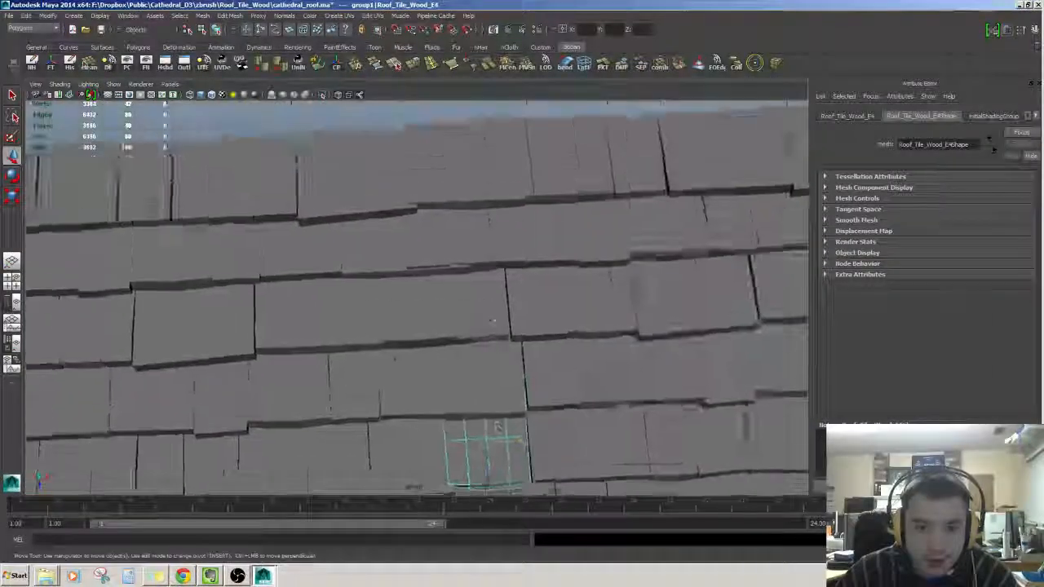
alt+drag(497, 426, 473, 266)
scroll(462, 277, down, 5)
scroll(474, 266, up, 1)
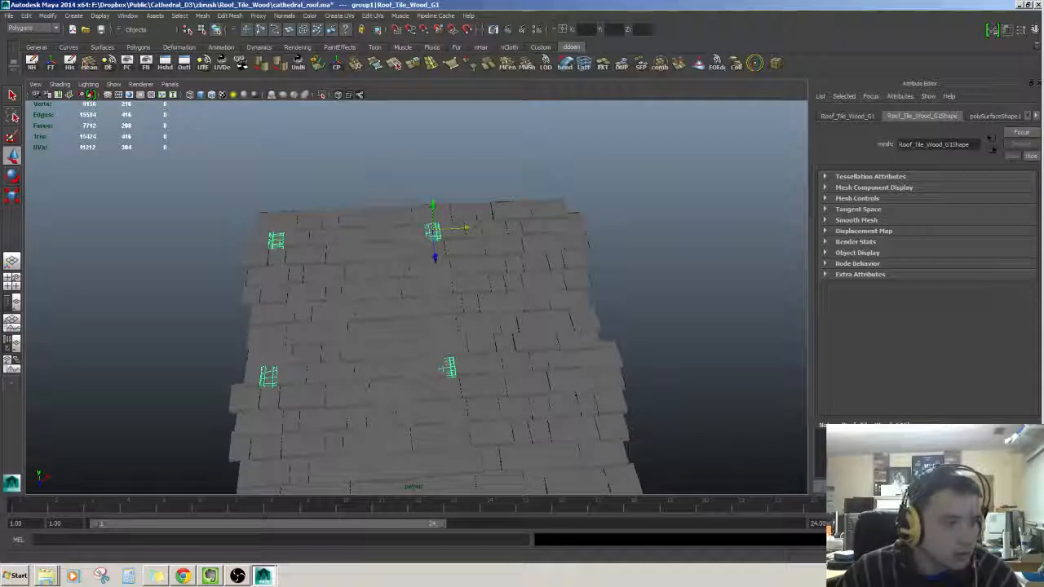
Unhide realPlane from the Outliner, close the Outliner and clear the selection
click(183, 63)
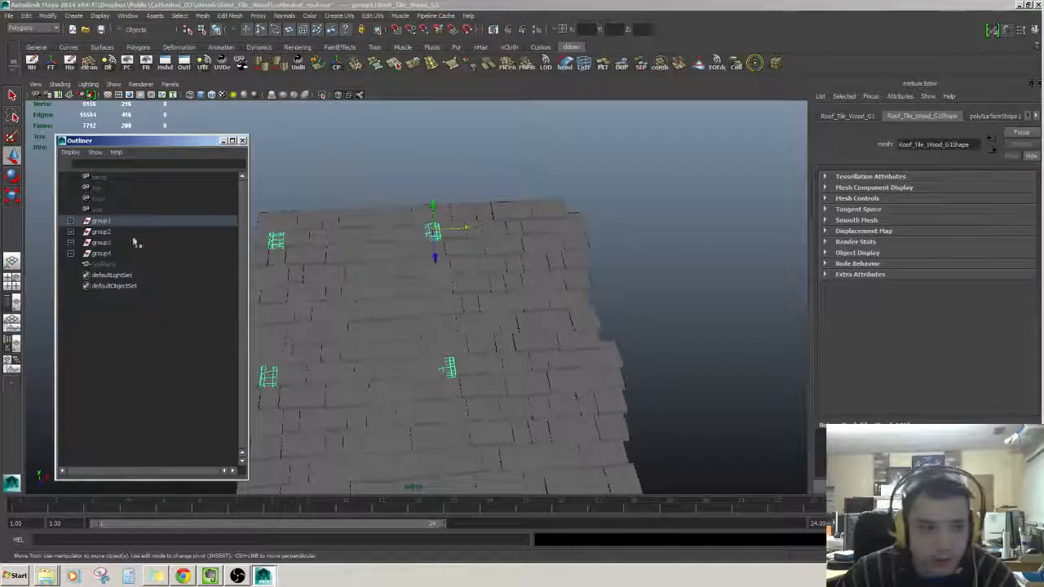
click(101, 266)
mouse_move(665, 256)
alt+mouse_down()
mouse_move(668, 242)
mouse_move(646, 251)
alt+mouse_up()
click(243, 141)
alt+right_drag(490, 224, 655, 435)
click(655, 436)
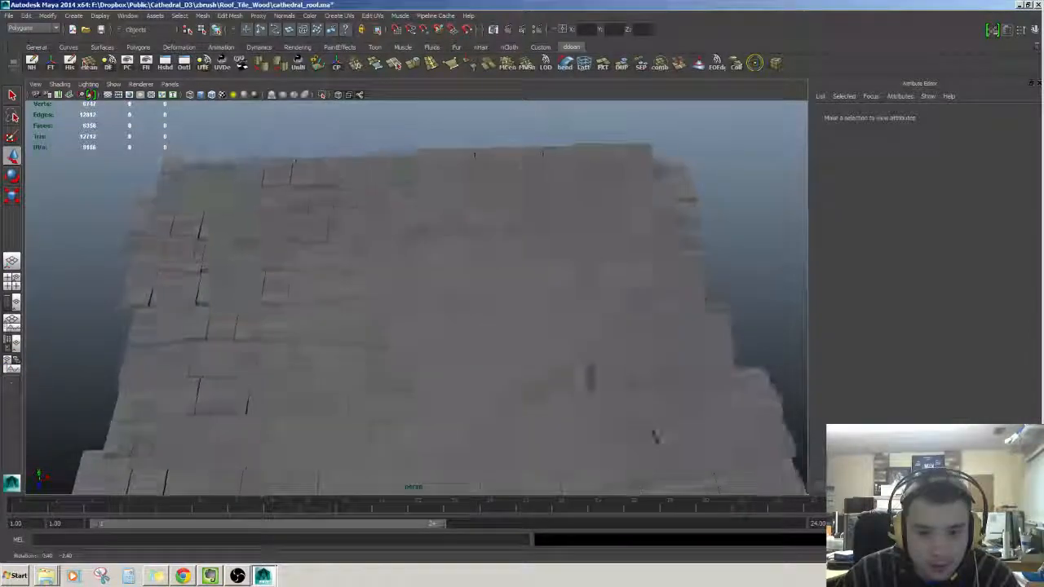
Select realPlane, try lowering it relative to the roof tiles, and undo the move
alt+drag(655, 435, 531, 301)
click(531, 301)
alt+middle_drag(531, 301, 500, 189)
scroll(507, 180, up, 4)
scroll(513, 172, down, 4)
alt+drag(513, 173, 525, 186)
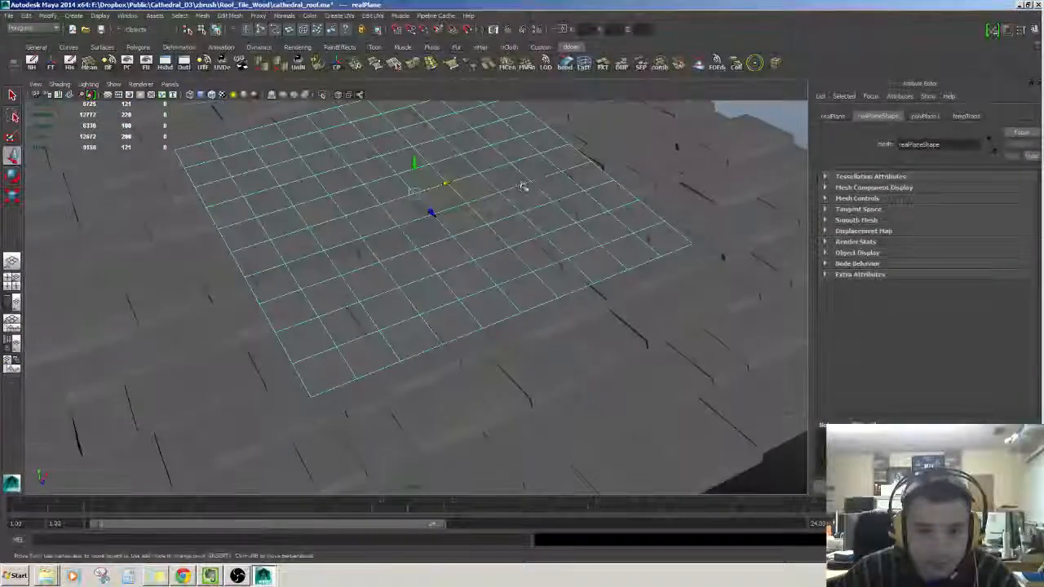
drag(416, 164, 414, 176)
scroll(412, 183, down, 4)
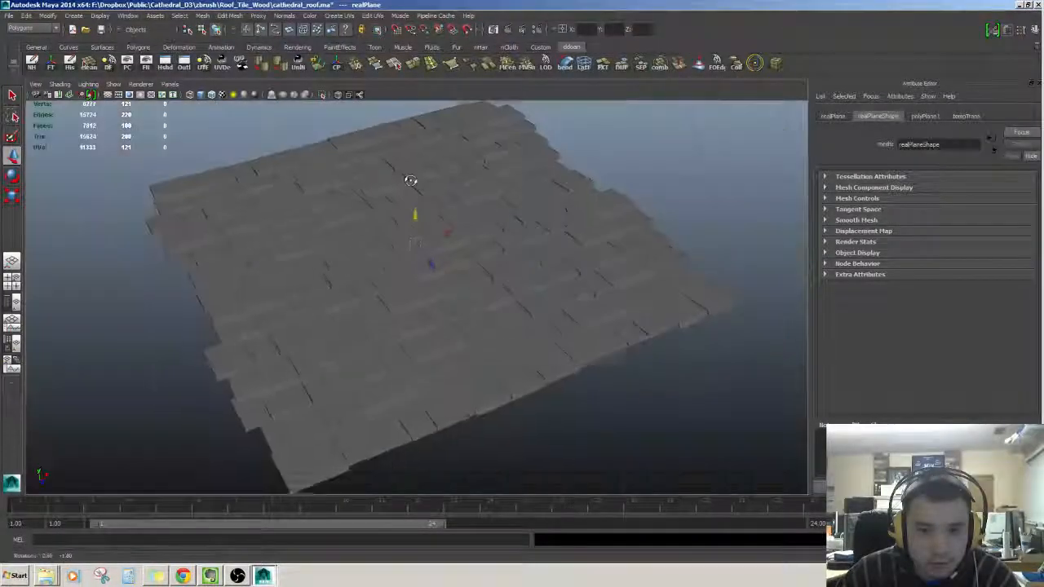
key(ctrl+z)
scroll(416, 199, up, 4)
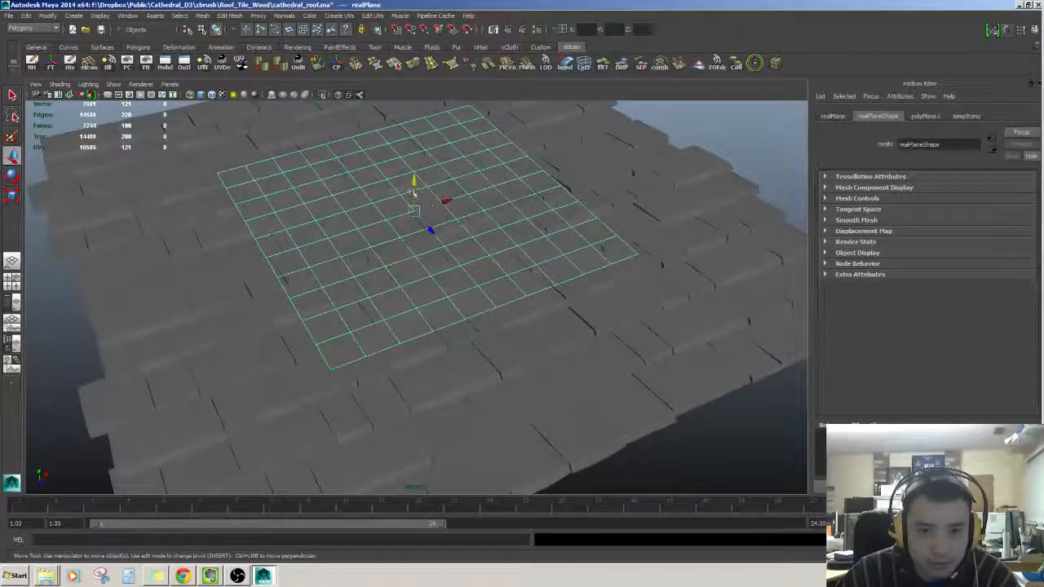
Nudge realPlane slightly along its vertical axis, deselect it and check it against the tile surface
drag(417, 181, 415, 186)
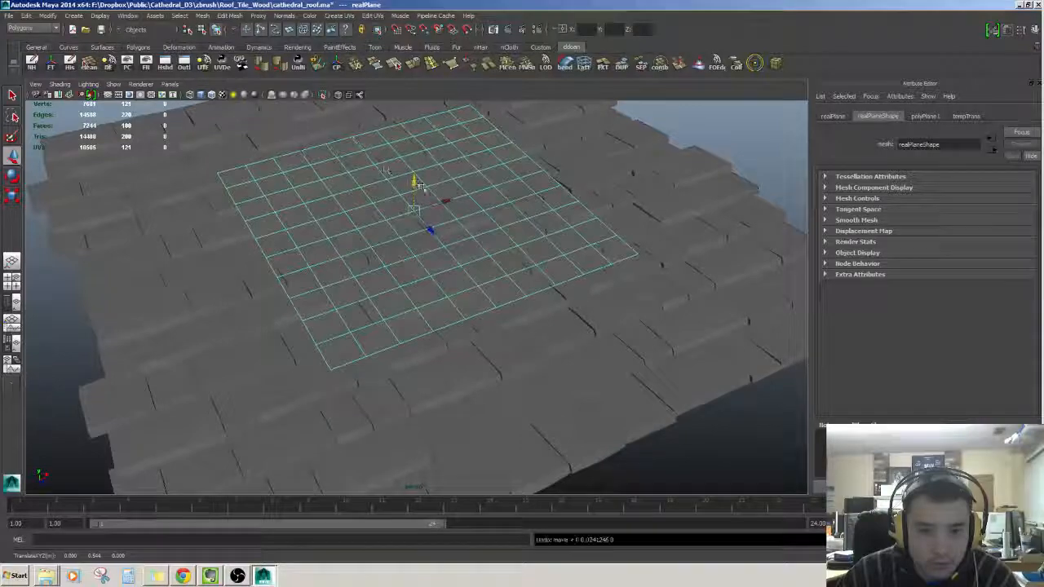
alt+drag(583, 299, 571, 342)
scroll(558, 341, down, 2)
click(729, 218)
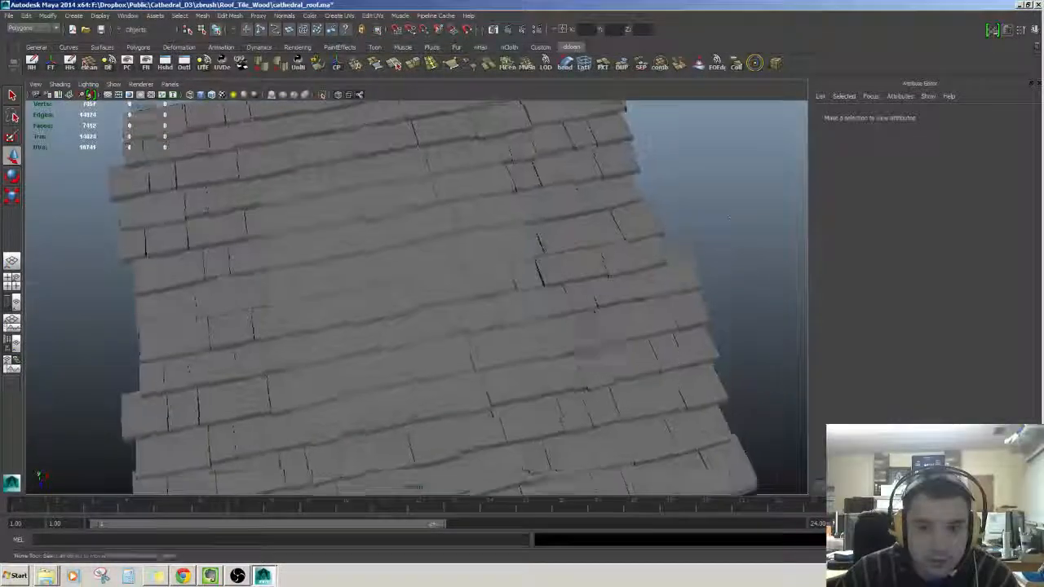
alt+drag(728, 218, 718, 245)
Increase the transparency of realPlane's tempTrans material and check the tiles beneath it
click(495, 216)
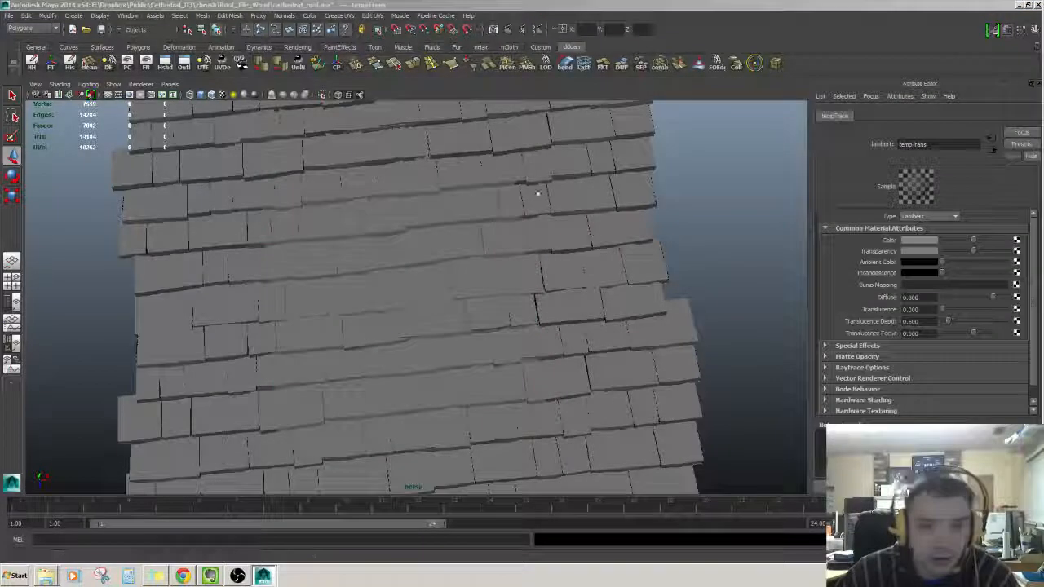
click(973, 252)
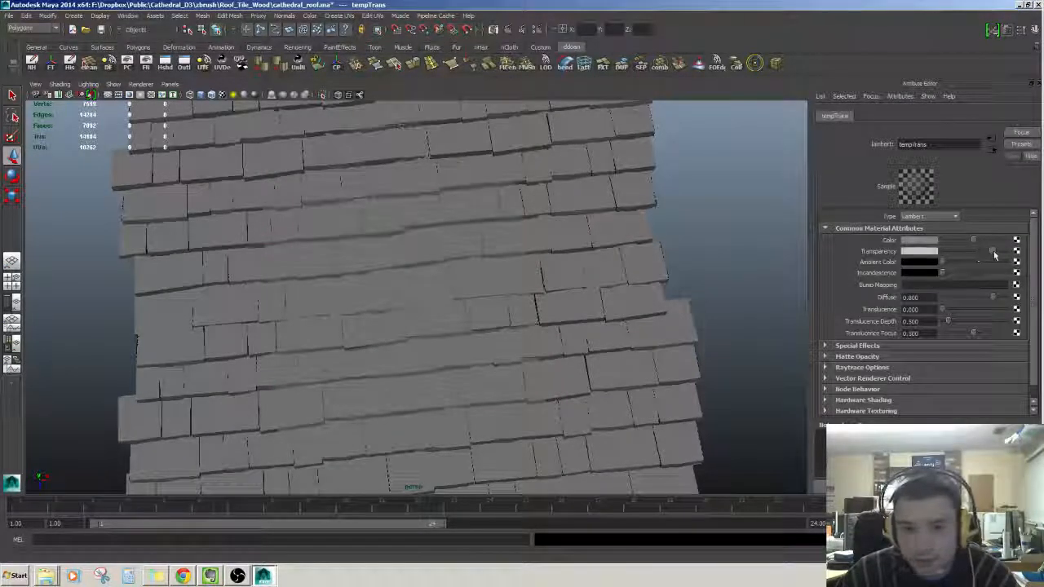
click(744, 220)
scroll(433, 204, up, 4)
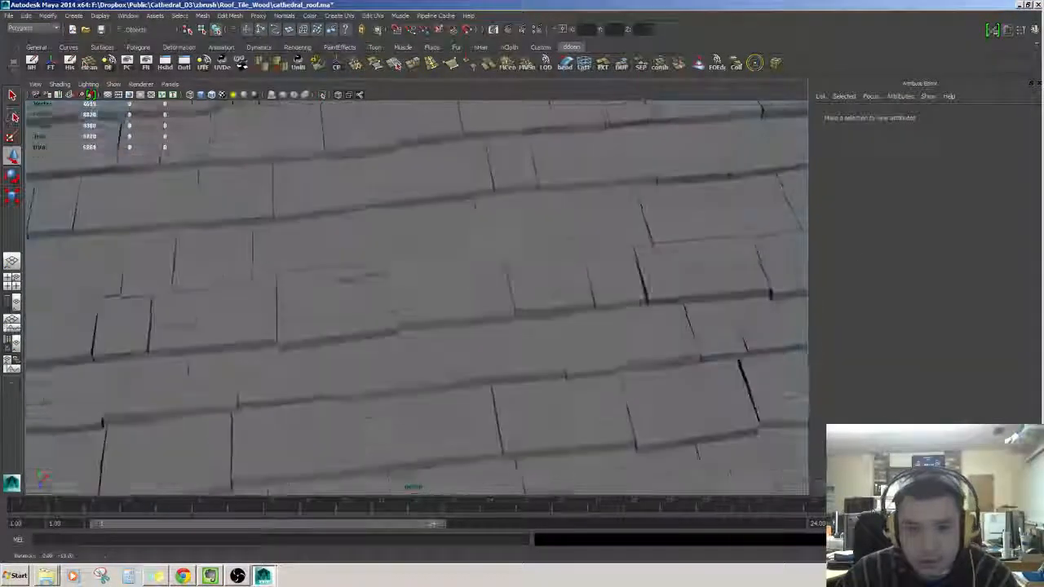
scroll(433, 203, down, 3)
Select realPlane to examine the tile area it covers, and inspect the tiles with it deselected
click(433, 203)
scroll(421, 252, down, 5)
scroll(458, 274, up, 4)
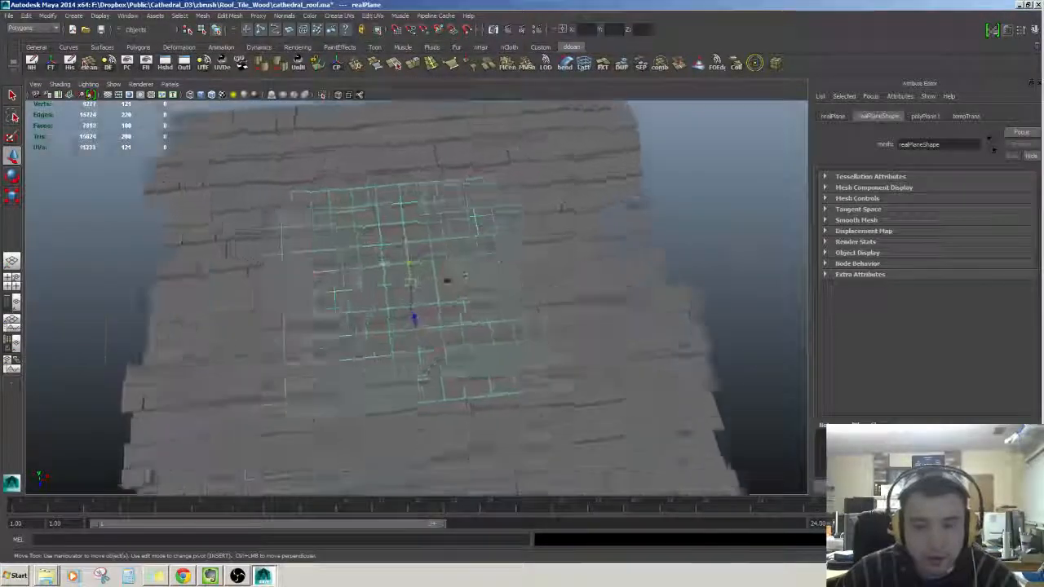
alt+drag(448, 283, 552, 220)
click(709, 180)
scroll(522, 326, up, 4)
mouse_move(513, 335)
alt+mouse_down()
mouse_move(526, 384)
mouse_move(507, 299)
mouse_move(641, 323)
mouse_move(515, 306)
mouse_move(509, 343)
alt+mouse_up()
Select realPlane again and hide it from the tile pattern
click(497, 304)
scroll(497, 304, down, 3)
alt+drag(497, 304, 426, 352)
key(Delete)
Select tiles around the central seam, including Roof_Tile_Wood_F1 of group3, and examine where they repeat
scroll(441, 339, up, 4)
click(457, 323)
click(432, 354)
click(343, 361)
scroll(354, 366, down, 8)
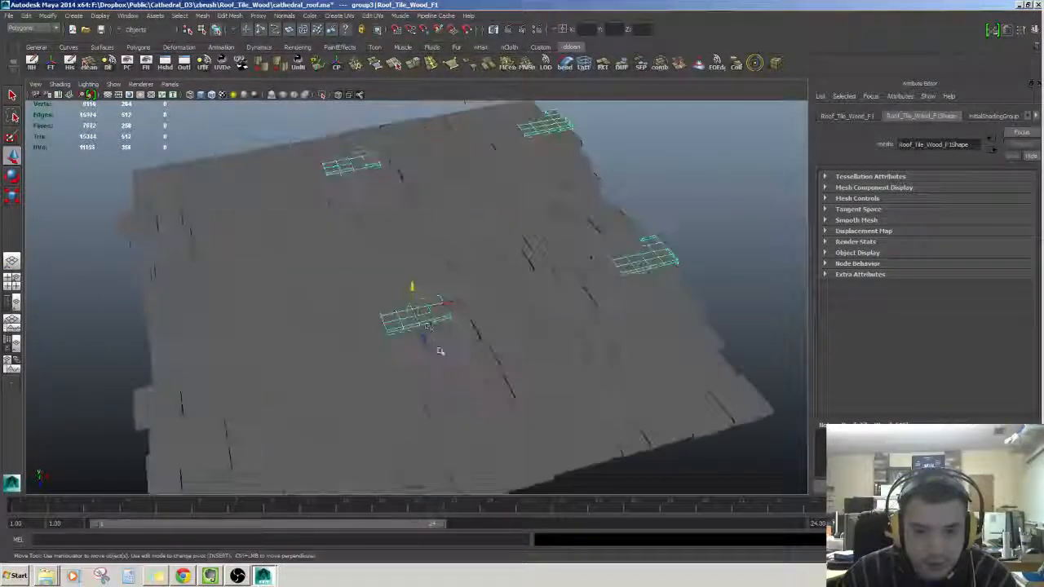
alt+drag(476, 381, 477, 393)
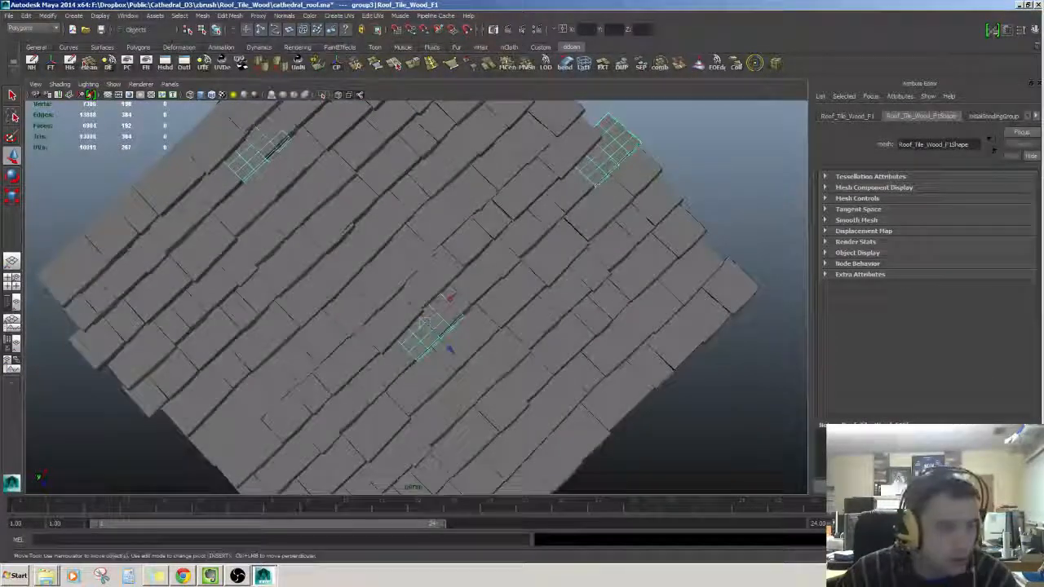
Unhide realPlane from the Outliner and minimize the Outliner window
click(186, 62)
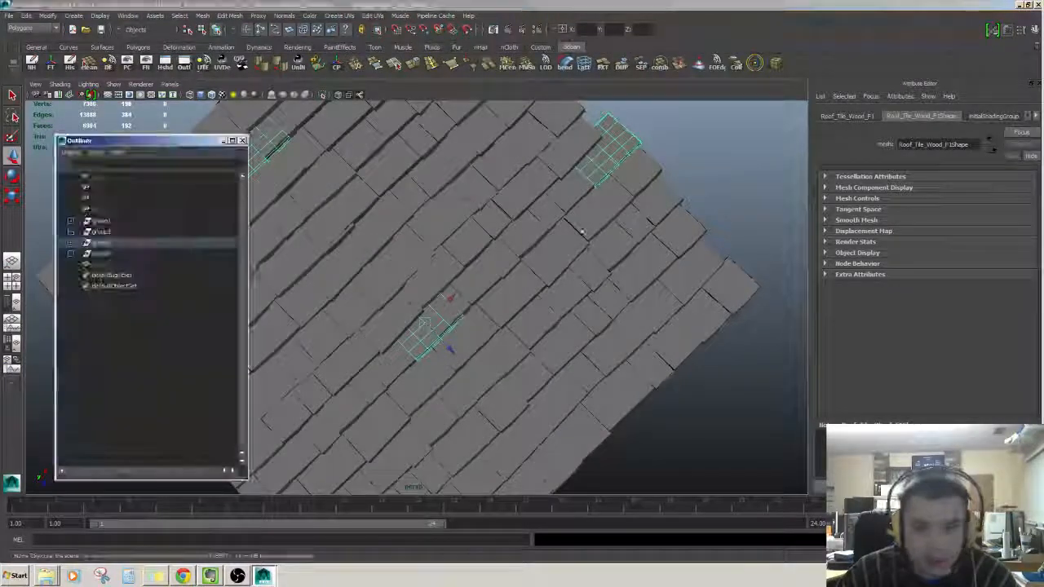
click(106, 264)
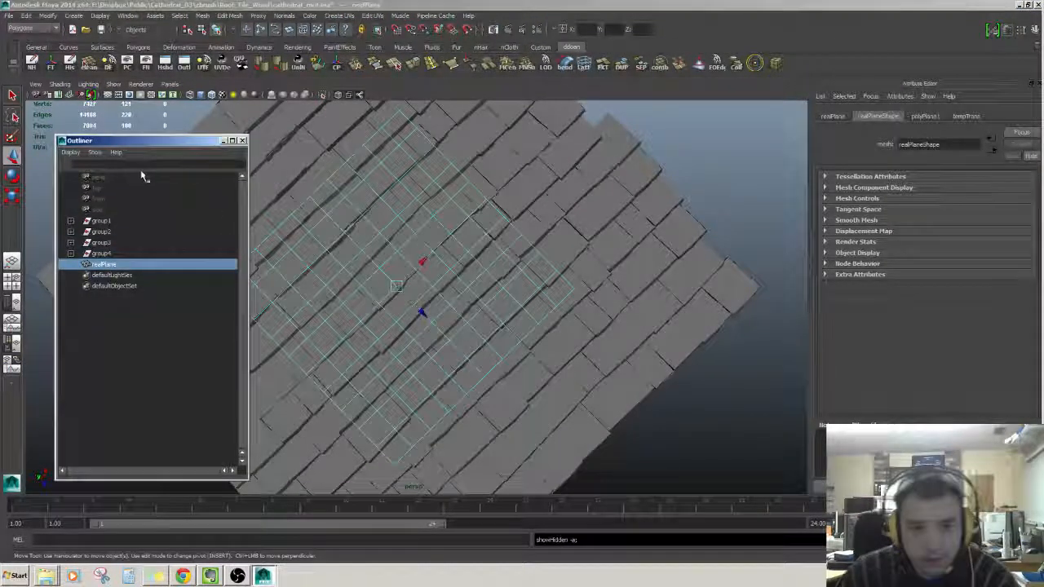
click(224, 141)
scroll(436, 288, up, 5)
mouse_move(440, 299)
alt+mouse_down()
mouse_move(492, 293)
mouse_move(478, 263)
mouse_move(473, 302)
mouse_move(483, 269)
mouse_move(493, 283)
mouse_move(392, 268)
mouse_move(392, 249)
mouse_move(391, 311)
mouse_move(432, 288)
mouse_move(431, 259)
mouse_move(405, 275)
mouse_move(420, 238)
alt+mouse_up()
Turn on textured shading and change the tempTrans material's color on realPlane to a teal green
key(6)
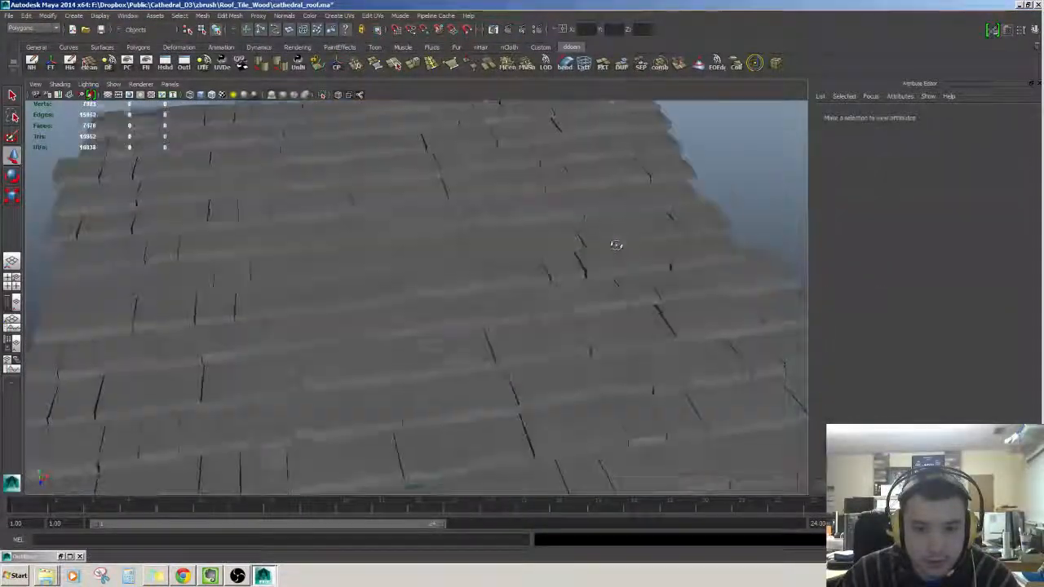
alt+drag(615, 245, 498, 245)
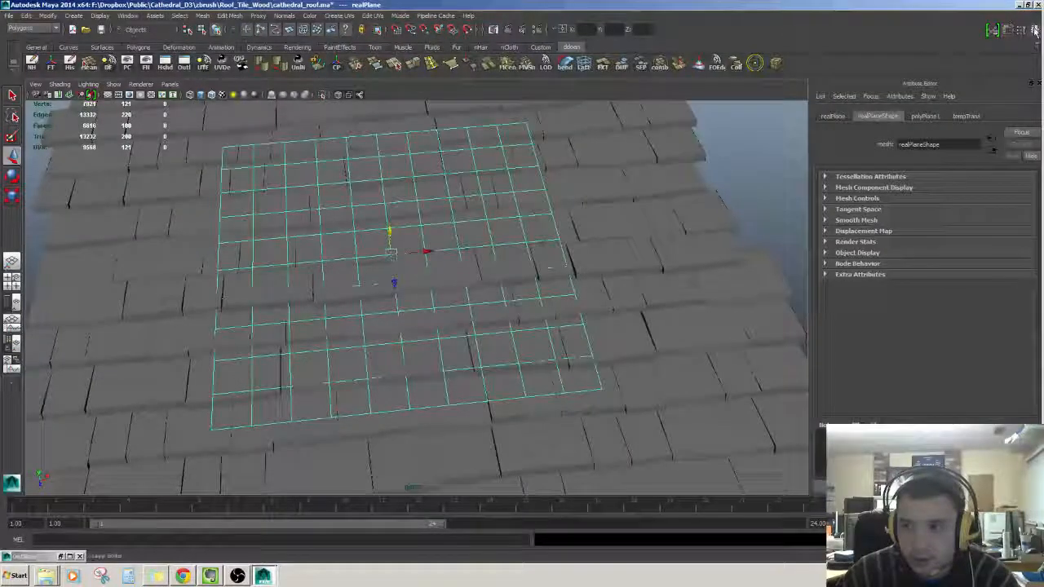
click(1034, 30)
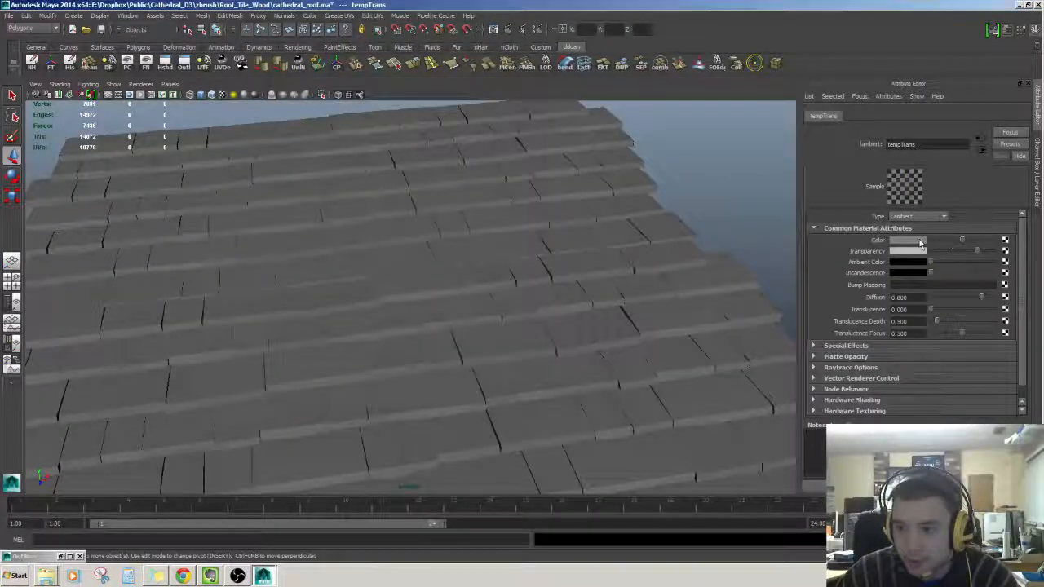
click(907, 240)
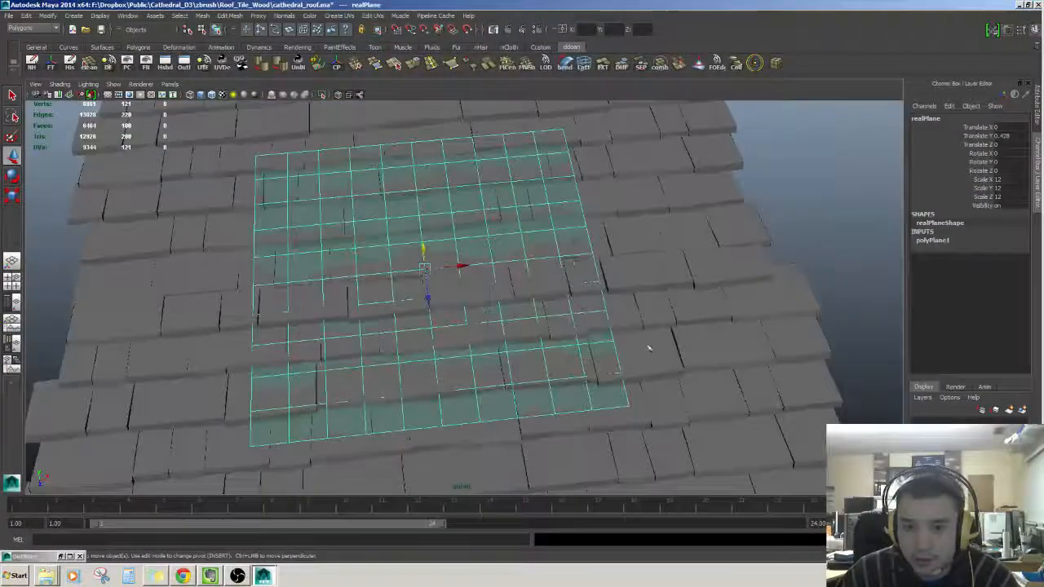
Create a display layer for realPlane and set the layer to reference mode so the plane cannot be selected
click(1017, 407)
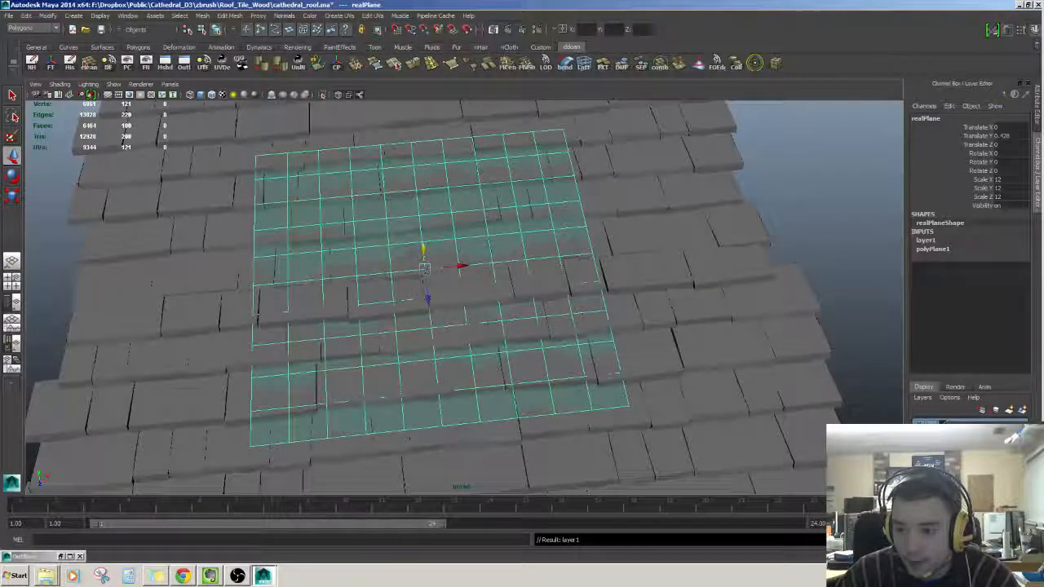
click(919, 424)
click(919, 424)
click(931, 424)
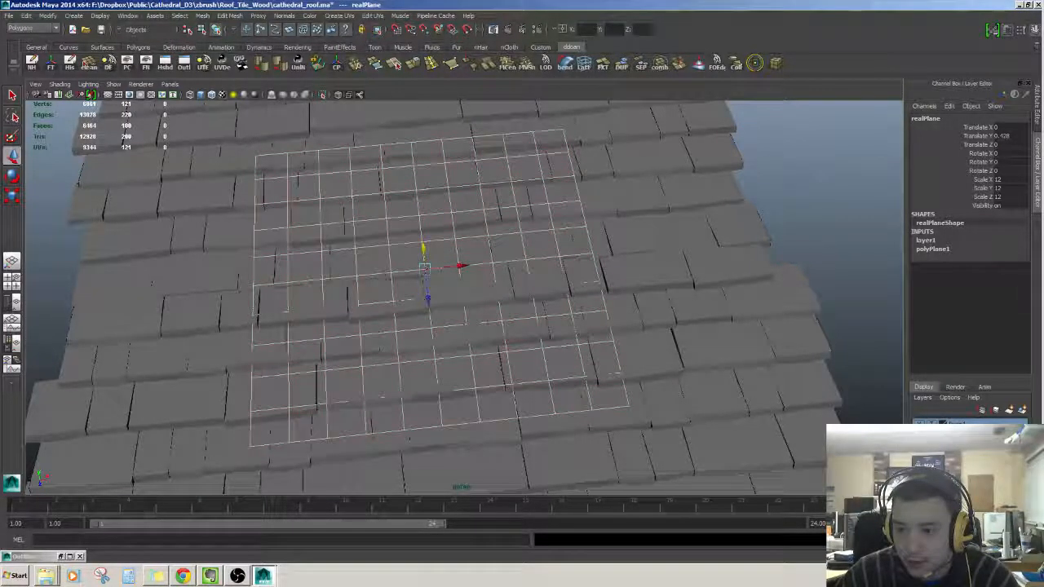
click(931, 424)
click(839, 297)
Examine the tiles inside the teal area, selecting Roof_Tile_Wood_E of group4 and a neighbouring tile of group3 in the same row
alt+drag(571, 237, 540, 303)
click(541, 303)
alt+right_drag(540, 303, 608, 342)
alt+drag(551, 274, 542, 259)
click(487, 263)
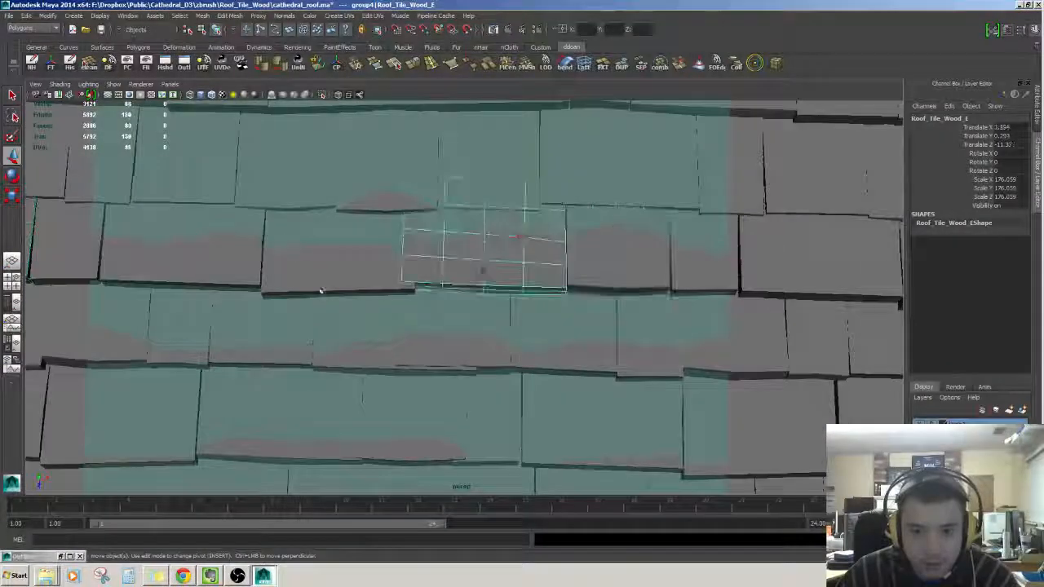
alt+drag(326, 288, 352, 276)
click(355, 277)
alt+right_drag(392, 281, 400, 326)
alt+middle_drag(407, 351, 399, 266)
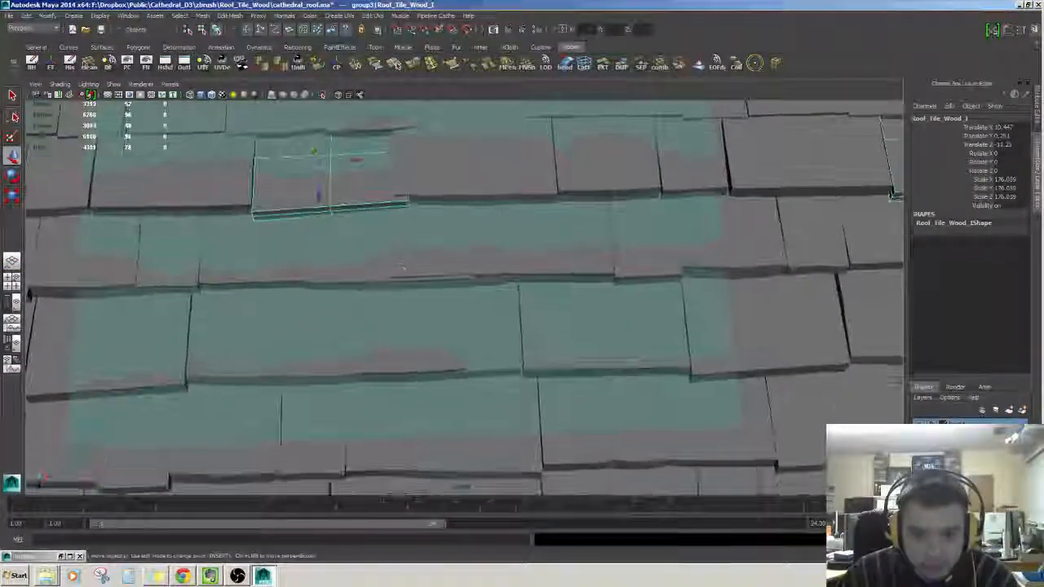
Delete the narrow Roof_Tile_Wood_D3 of group4 at the central seam, beside Roof_Tile_Wood_C1
click(503, 364)
alt+drag(504, 364, 519, 343)
alt+right_drag(519, 343, 481, 338)
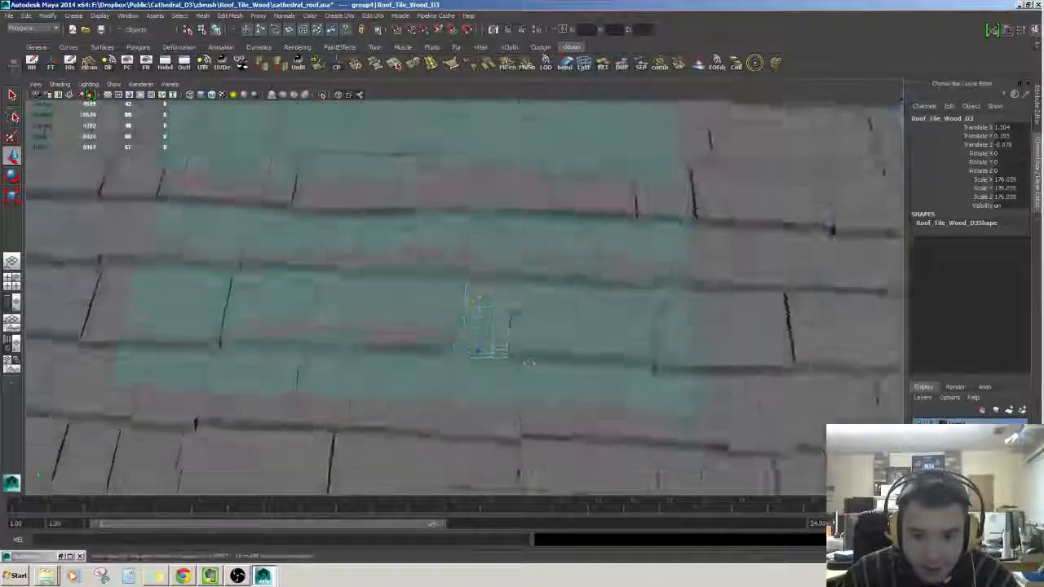
alt+drag(481, 338, 534, 354)
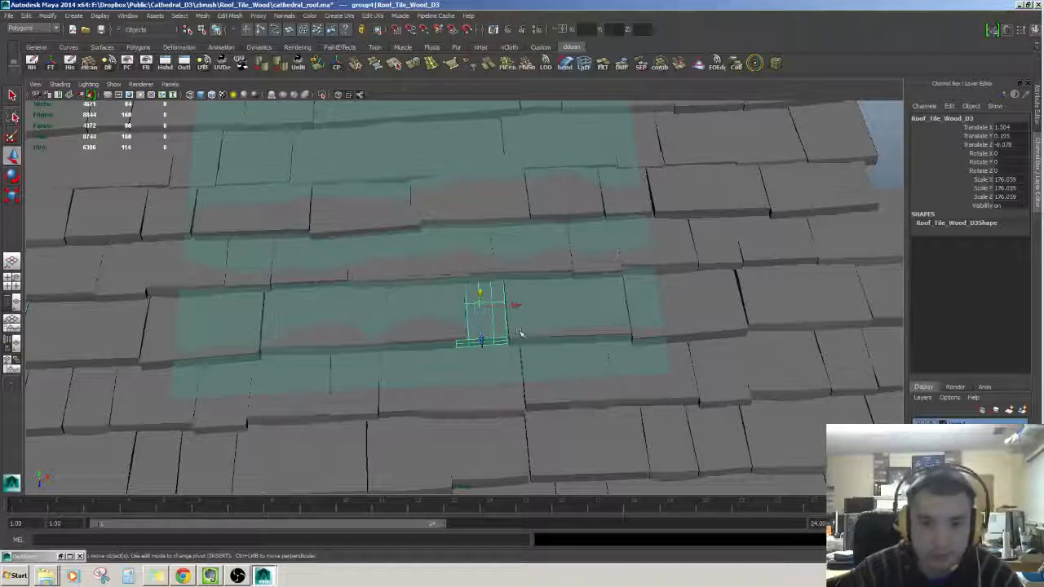
key(Delete)
click(515, 335)
mouse_move(515, 335)
alt+right_down()
mouse_move(545, 333)
mouse_move(517, 323)
alt+right_up()
alt+drag(517, 323, 518, 328)
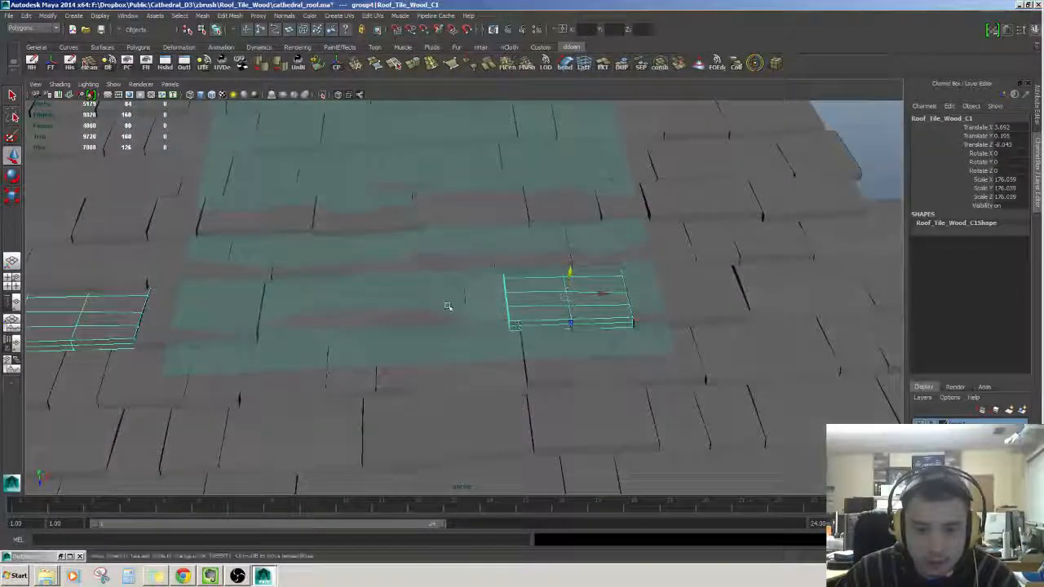
alt+right_drag(448, 307, 493, 315)
click(494, 320)
key(Delete)
Slide Roof_Tile_Wood_C1 and Roof_Tile_Wood_I1 of group4 along X to about 2.67 and 5.35, closing the gaps in their row
click(380, 319)
alt+drag(494, 320, 327, 354)
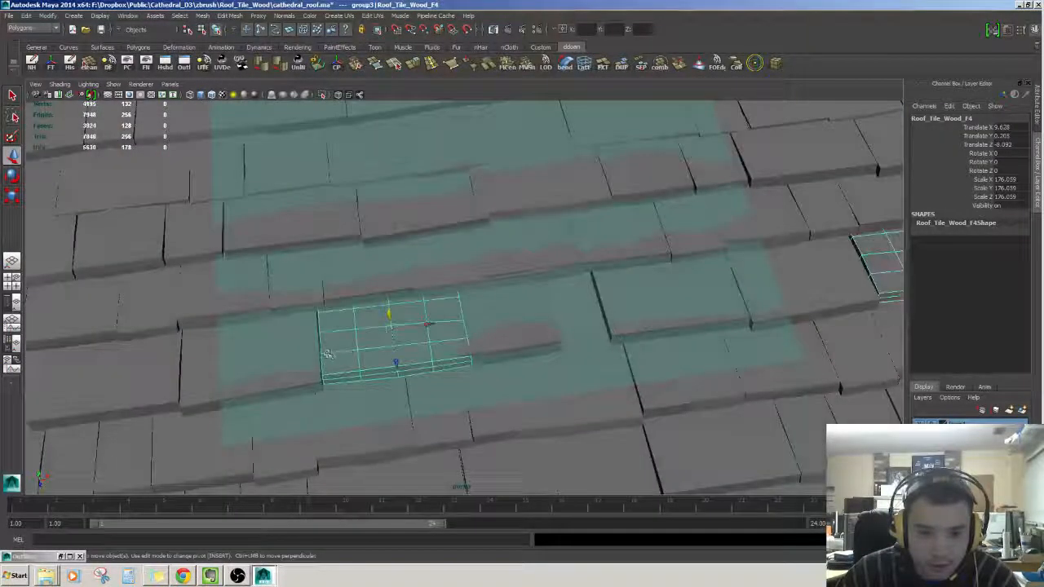
alt+drag(424, 325, 628, 320)
click(632, 319)
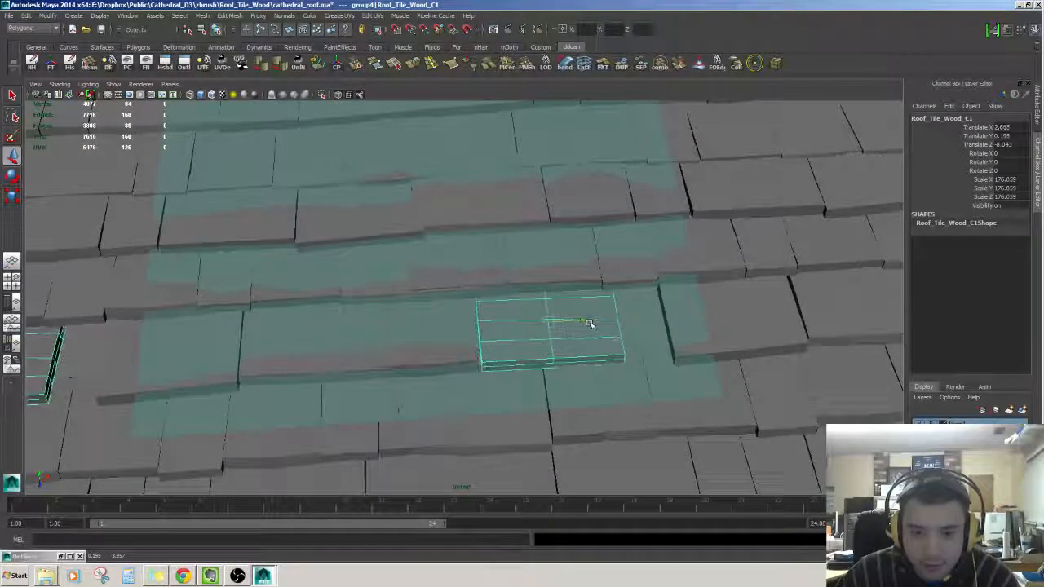
key(Delete)
mouse_move(697, 318)
alt+mouse_down()
mouse_move(737, 323)
mouse_move(703, 327)
alt+mouse_up()
click(715, 322)
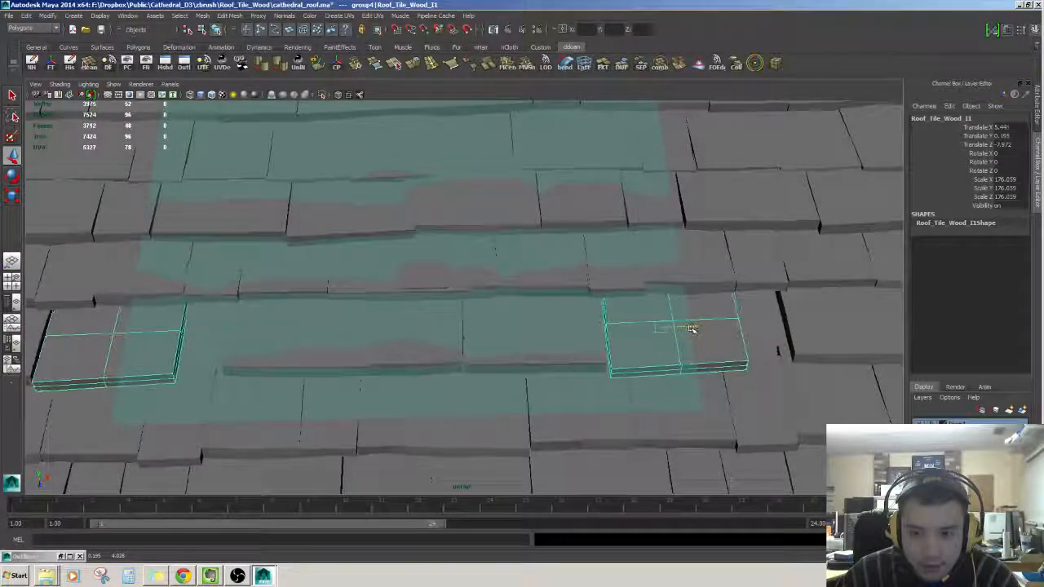
drag(692, 329, 531, 326)
Slide Roof_Tile_Wood_F4 of group3 along X to about 8.56, against its neighbouring tile in the row
click(423, 331)
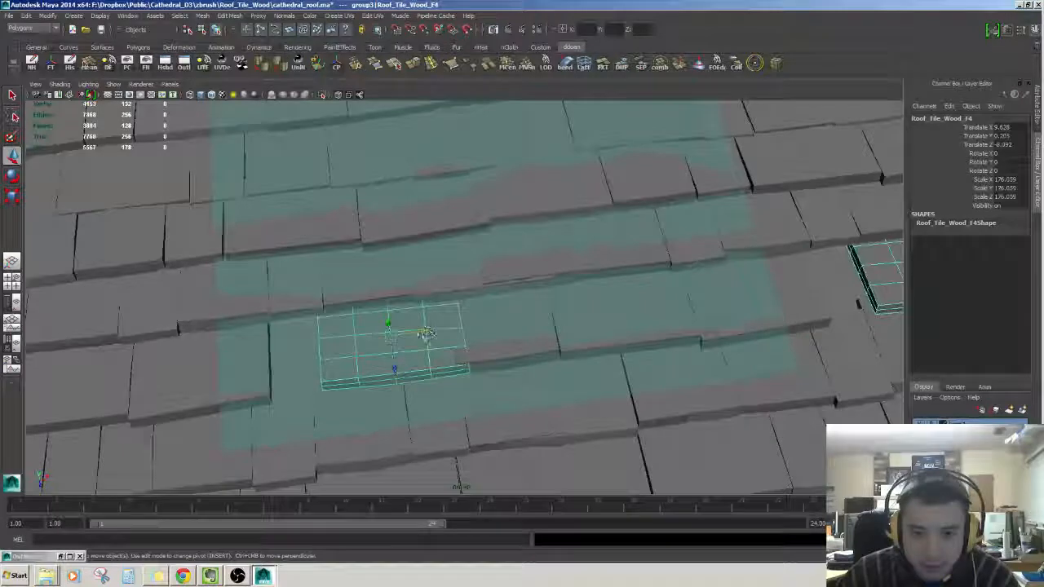
drag(423, 330, 386, 337)
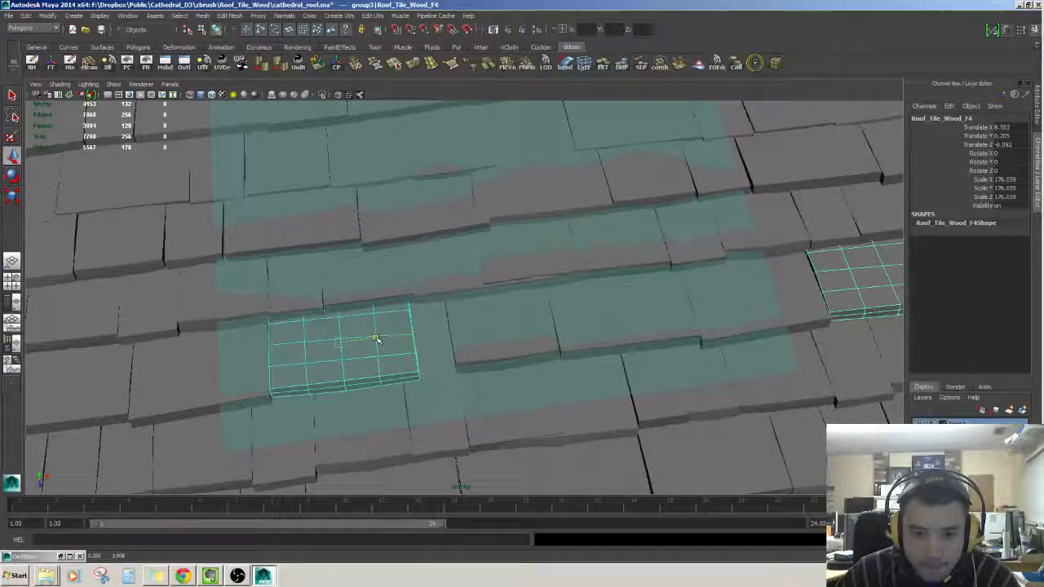
drag(376, 339, 378, 339)
Fill the gap beside Roof_Tile_Wood_F4 with Roof_Tile_Wood_E1 of group4, scaled to about 96 along X
scroll(408, 338, down, 3)
click(474, 340)
scroll(474, 339, up, 3)
alt+drag(474, 339, 516, 345)
click(444, 343)
click(459, 356)
key(w)
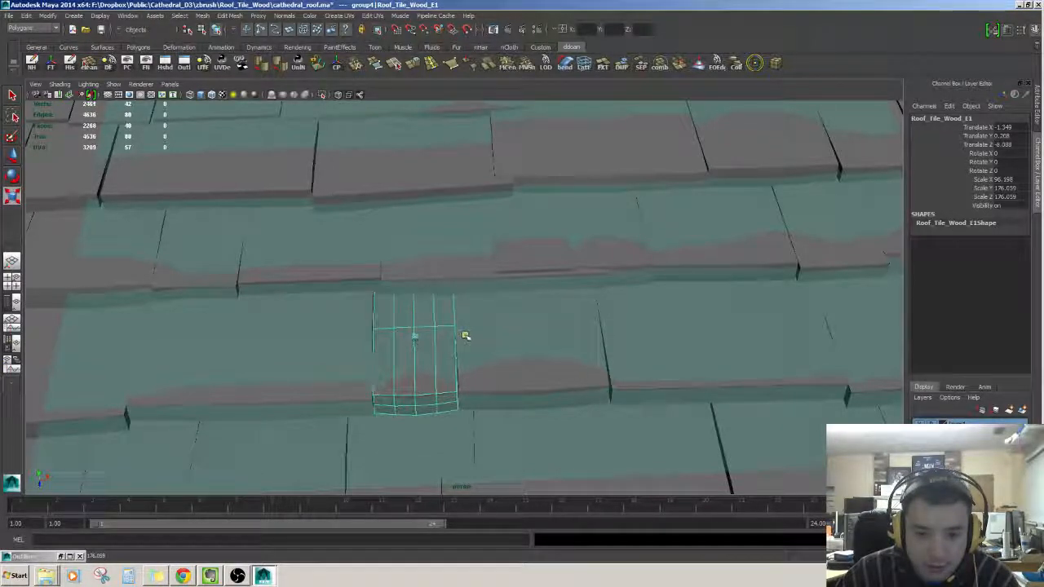
key(w)
Examine the adjusted row and the row below it, selecting Roof_Tile_Wood_C1 and Roof_Tile_Wood_H1 of group4
scroll(539, 352, down, 3)
alt+middle_drag(538, 351, 532, 317)
click(518, 315)
click(614, 310)
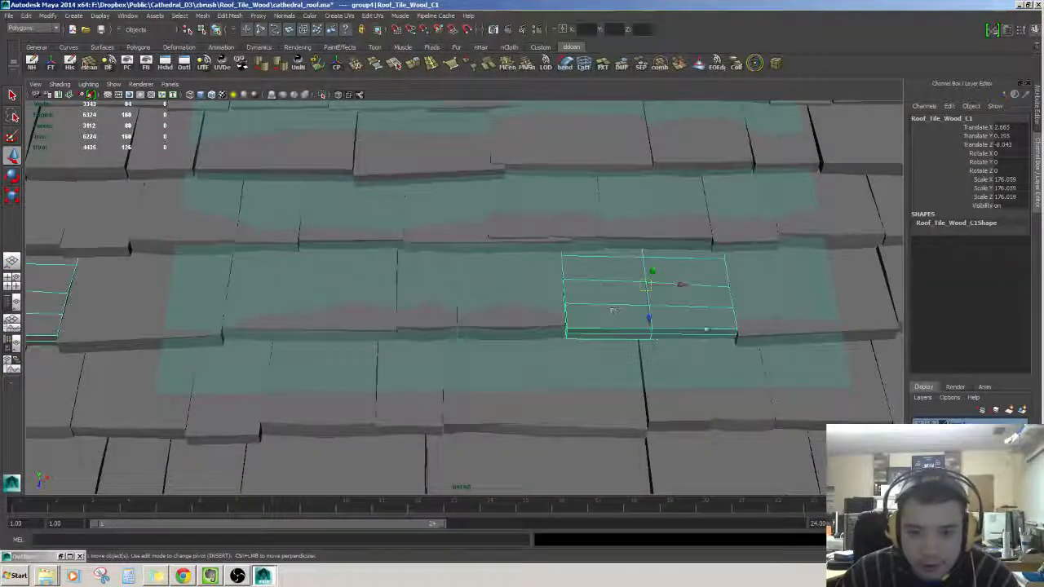
click(787, 312)
scroll(787, 318, down, 4)
alt+drag(653, 327, 584, 361)
click(684, 330)
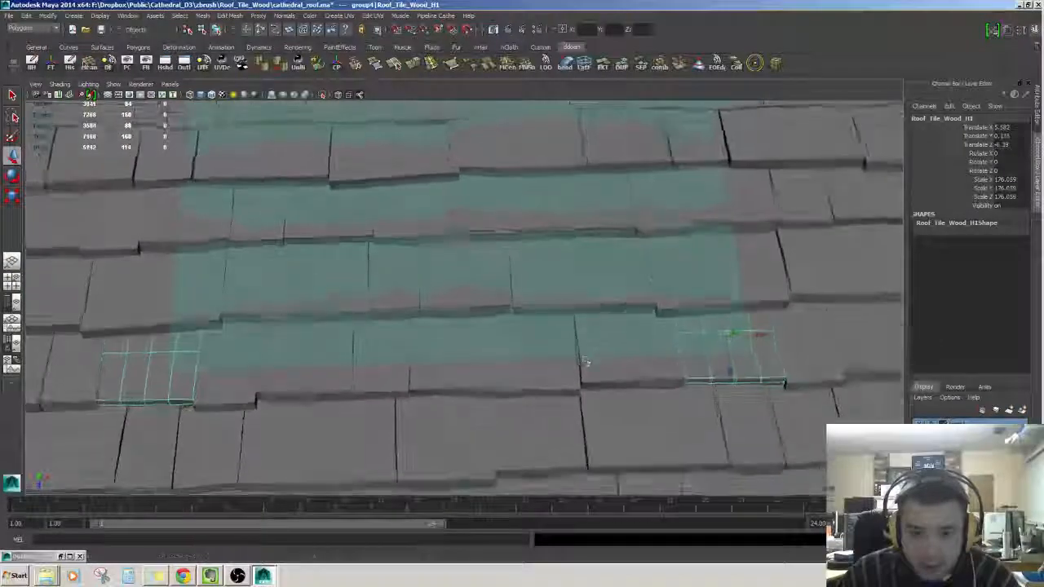
Delete the narrow Roof_Tile_Wood_D5 of group3 at the central seam of the row below
click(492, 369)
alt+drag(416, 382, 464, 372)
click(410, 363)
click(271, 367)
click(419, 372)
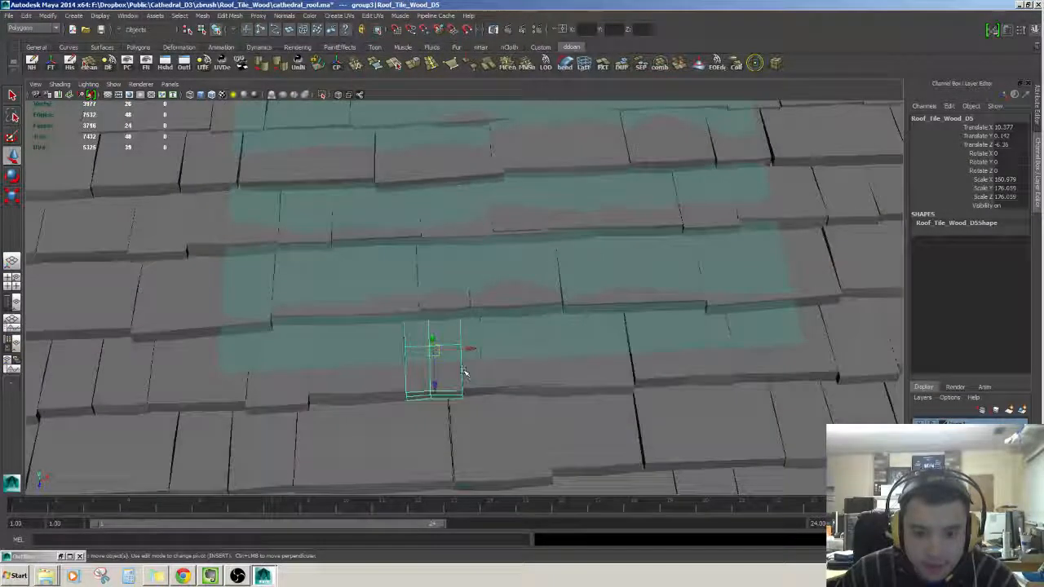
key(Delete)
Fit Roof_Tile_Wood_B1 of group3 into the seam gap at about 10.57 in X, with an X scale of about 140
click(466, 374)
alt+right_drag(466, 374, 546, 370)
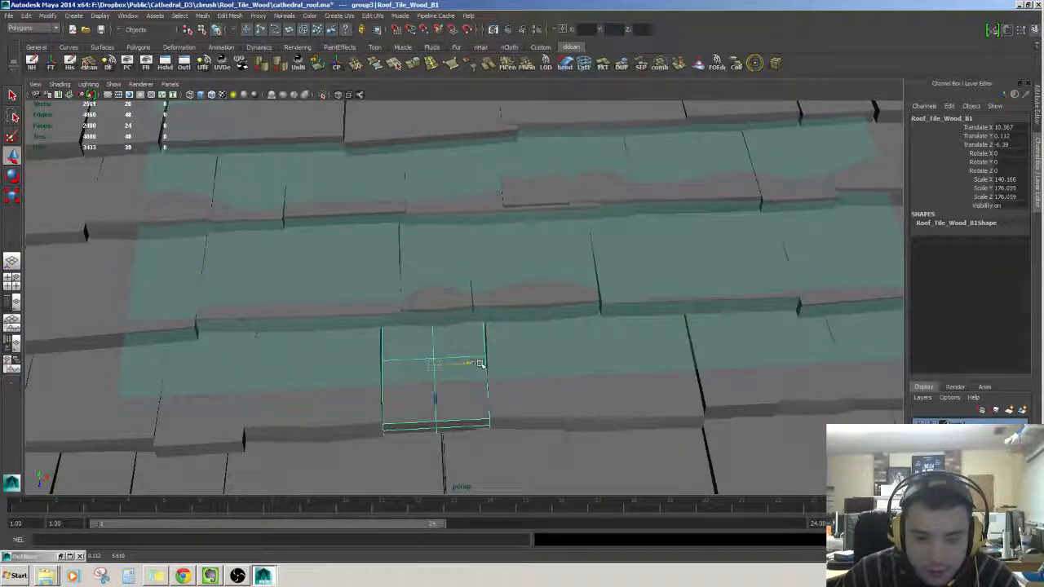
alt+drag(479, 363, 587, 347)
Examine the lower row tile by tile, from Roof_Tile_Wood_A1 of group4 across to the repeated tiles at the teal area's edge
click(563, 346)
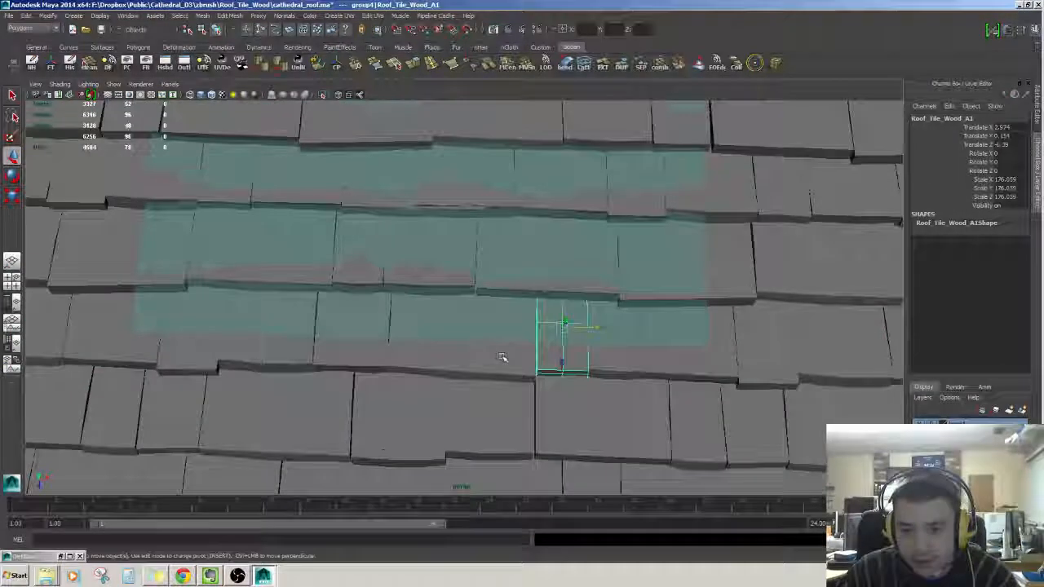
click(501, 357)
alt+middle_drag(500, 357, 575, 357)
click(426, 355)
click(352, 351)
click(264, 354)
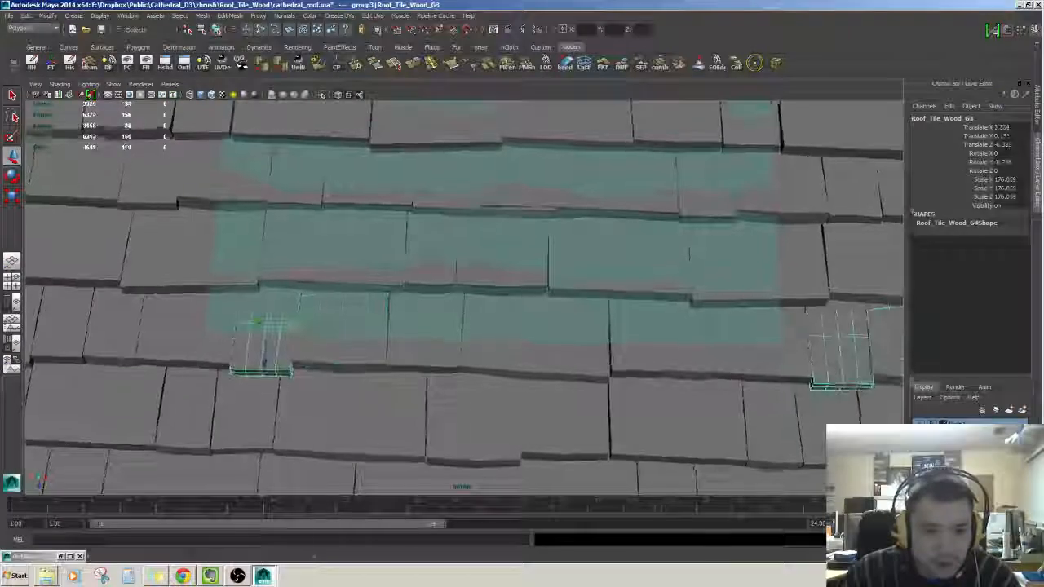
alt+middle_drag(264, 354, 204, 349)
alt+drag(204, 350, 291, 322)
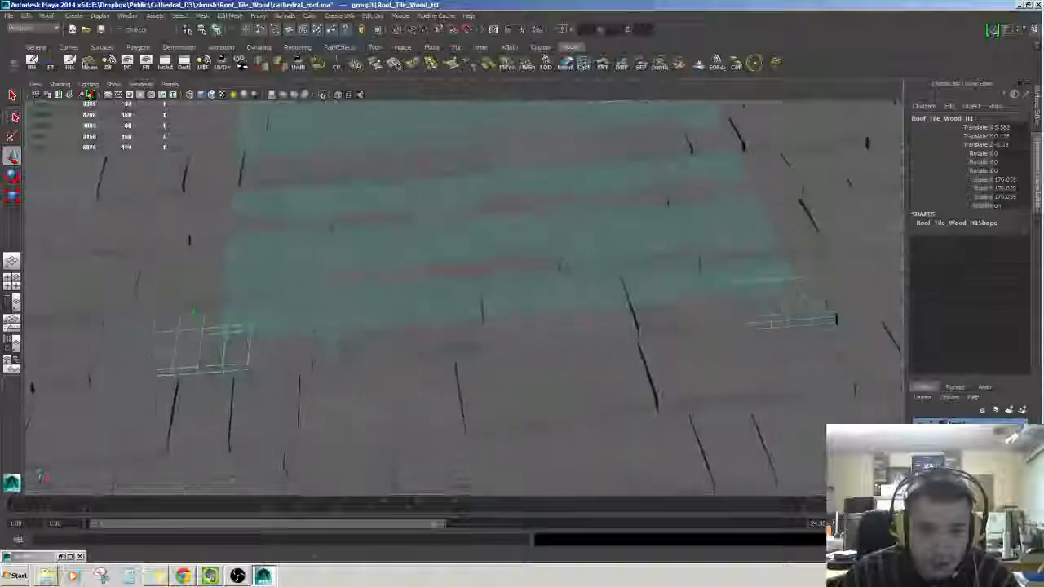
Examine the next row up tile by tile, selecting through to Roof_Tile_Wood_I1 of group4 at the teal area's edge
click(269, 304)
click(400, 295)
alt+middle_drag(436, 303, 417, 326)
click(436, 307)
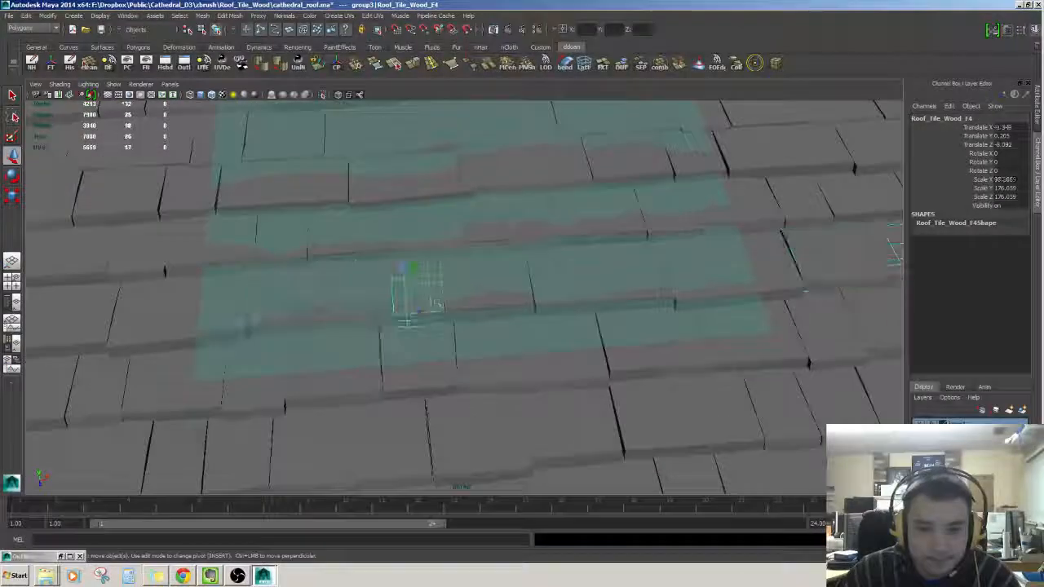
click(613, 295)
click(728, 277)
alt+middle_drag(739, 265, 741, 310)
alt+drag(741, 310, 723, 302)
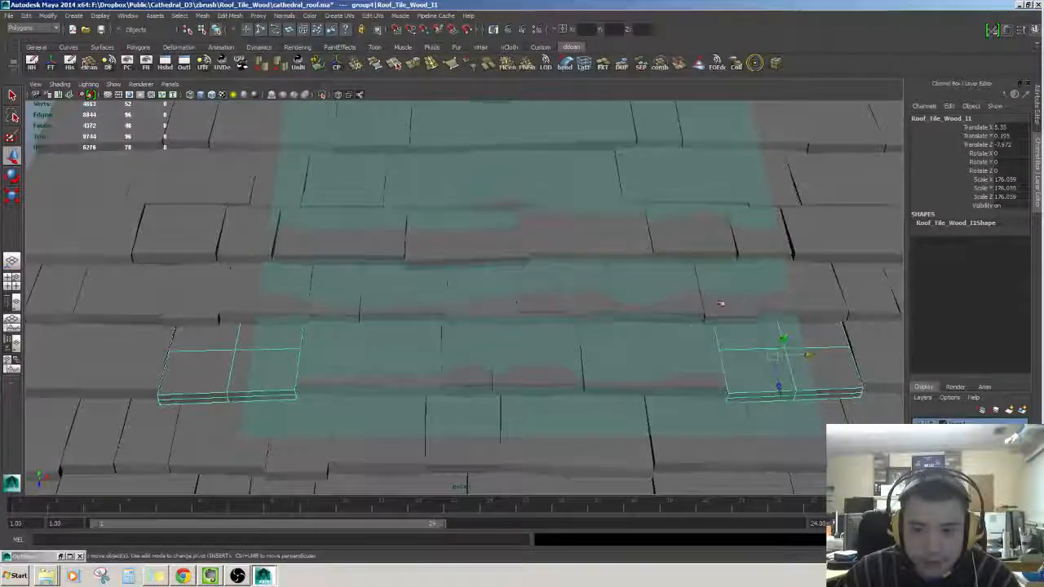
Check the tiles of the row above, starting from Roof_Tile_Wood_G, and delete the narrow Roof_Tile_Wood_A of group4 at the central seam
click(775, 295)
alt+middle_drag(774, 294, 711, 317)
alt+drag(711, 318, 699, 346)
alt+drag(633, 343, 658, 324)
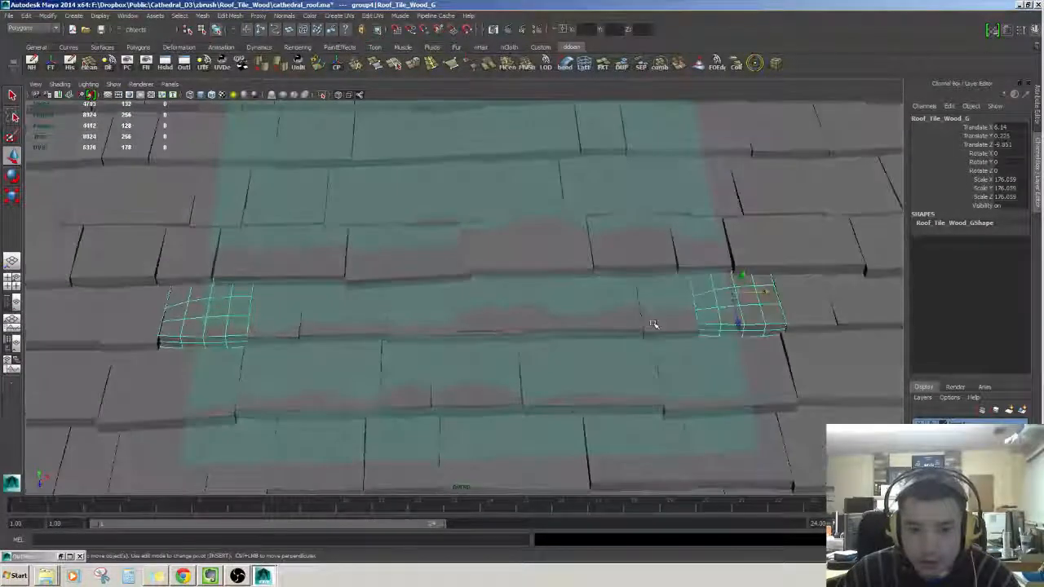
click(657, 323)
click(592, 321)
click(527, 326)
scroll(505, 328, up, 3)
click(450, 338)
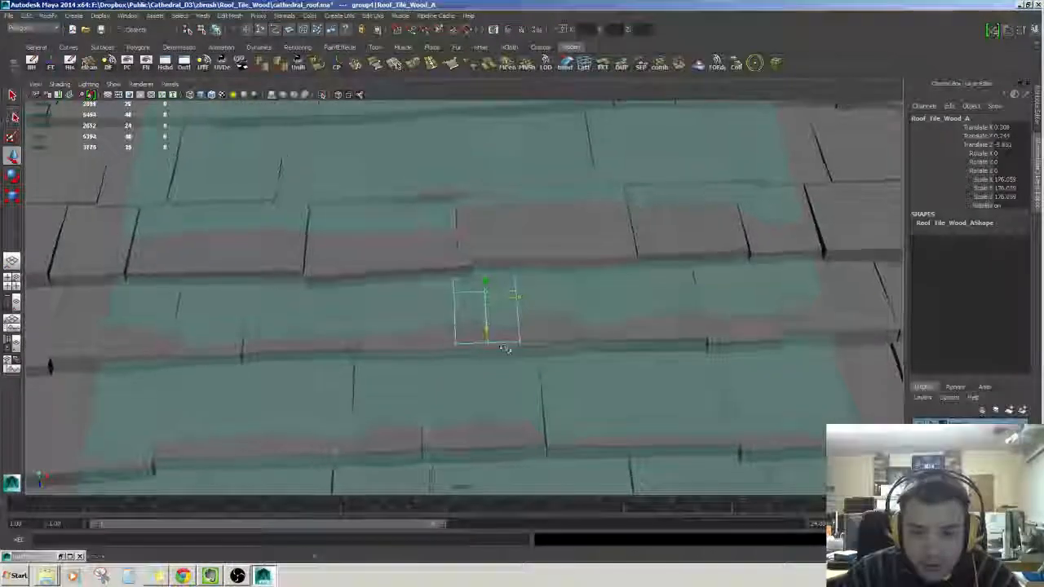
key(Delete)
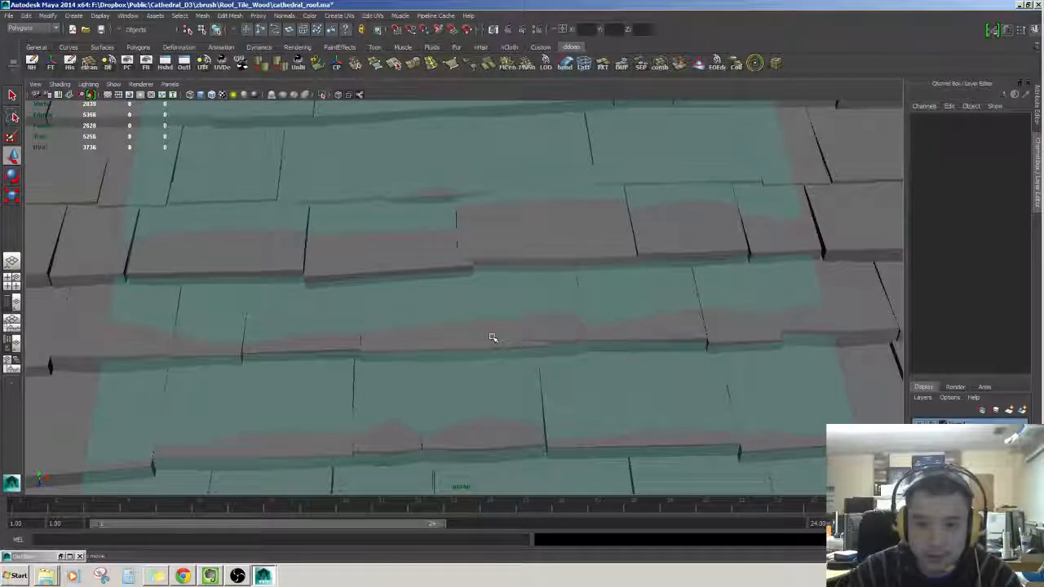
Fit Roof_Tile_Wood_F1 of group3 into the opened gap at about 11.52 in X, with an X scale of about 150.8
click(571, 336)
alt+drag(569, 337, 527, 333)
click(494, 338)
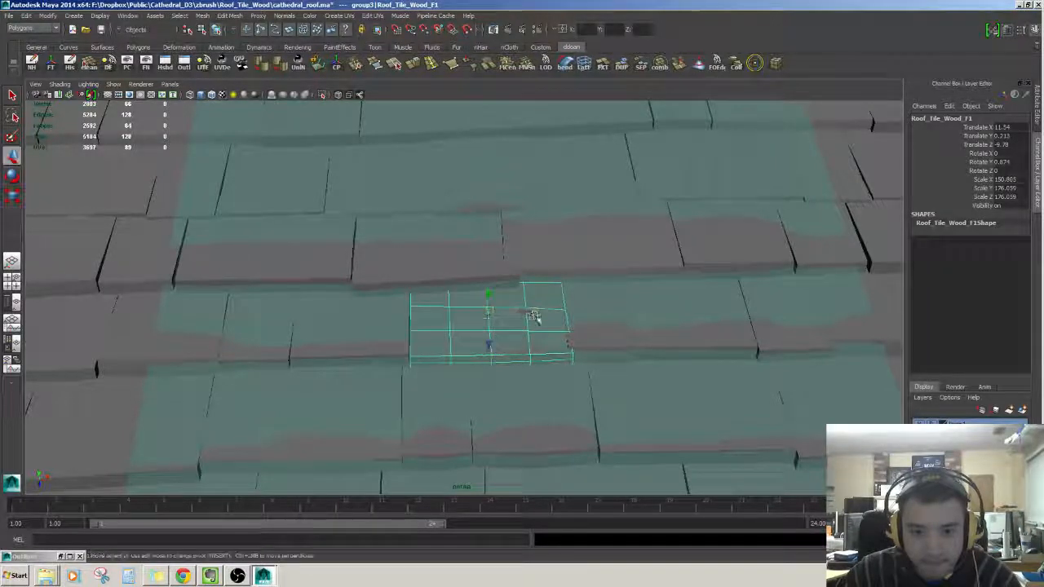
scroll(539, 310, down, 5)
scroll(539, 319, up, 6)
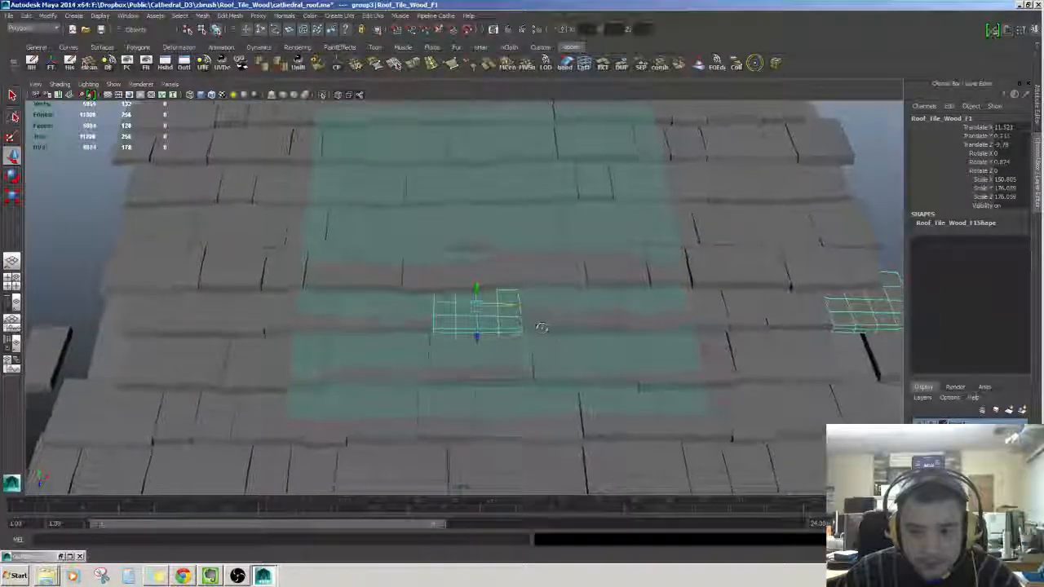
scroll(539, 318, up, 8)
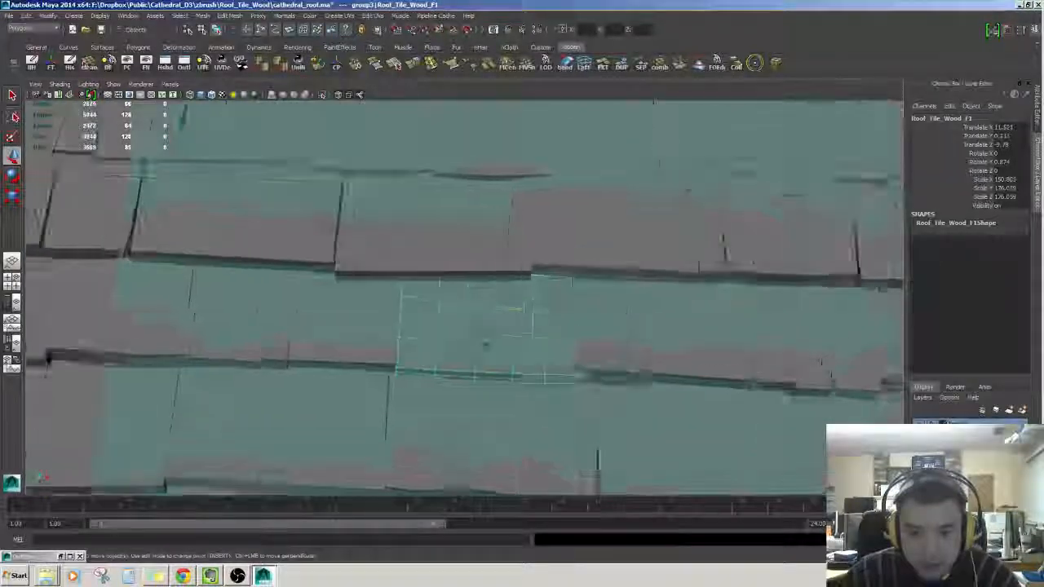
Select the tiles around the edge of Roof_Tile_Wood_F1 to check how they meet, and reselect Roof_Tile_Wood_F1
drag(622, 396, 606, 372)
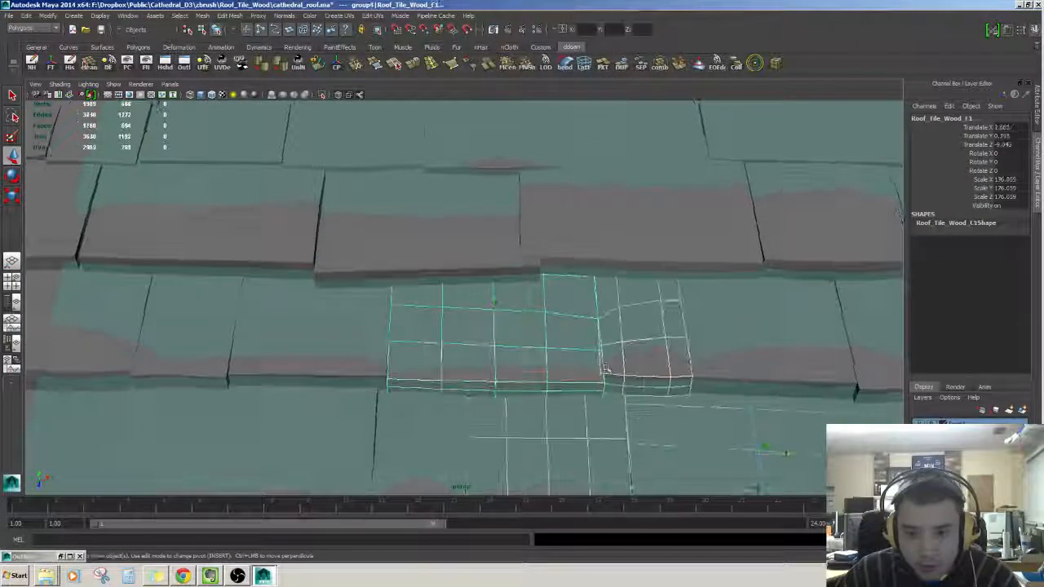
click(562, 317)
drag(641, 463, 569, 372)
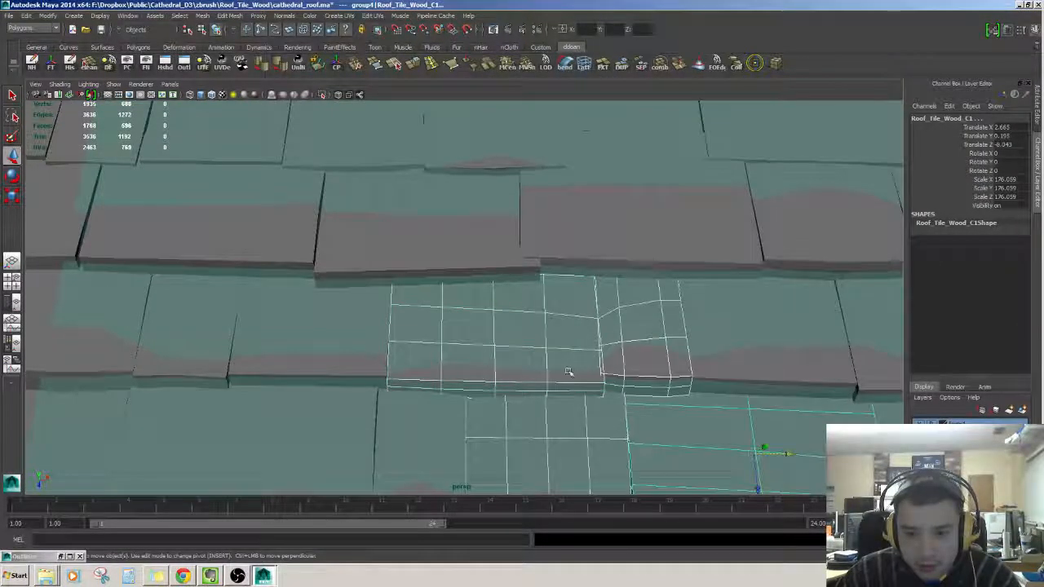
click(567, 384)
scroll(570, 375, down, 1)
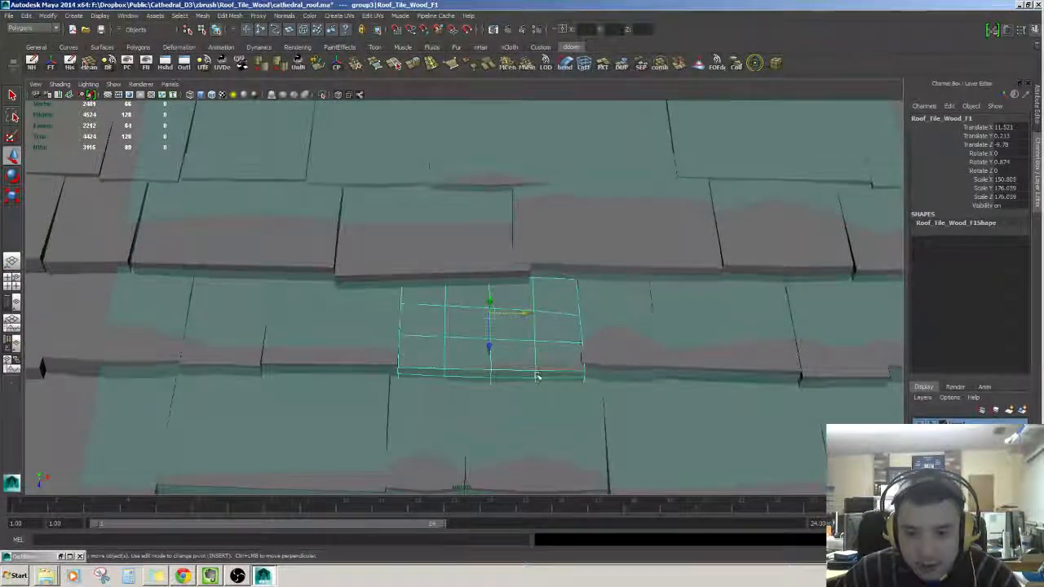
Shift the vertices along one side of Roof_Tile_Wood_F1 in X so that edge meets the neighbouring tile
alt+drag(537, 377, 464, 338)
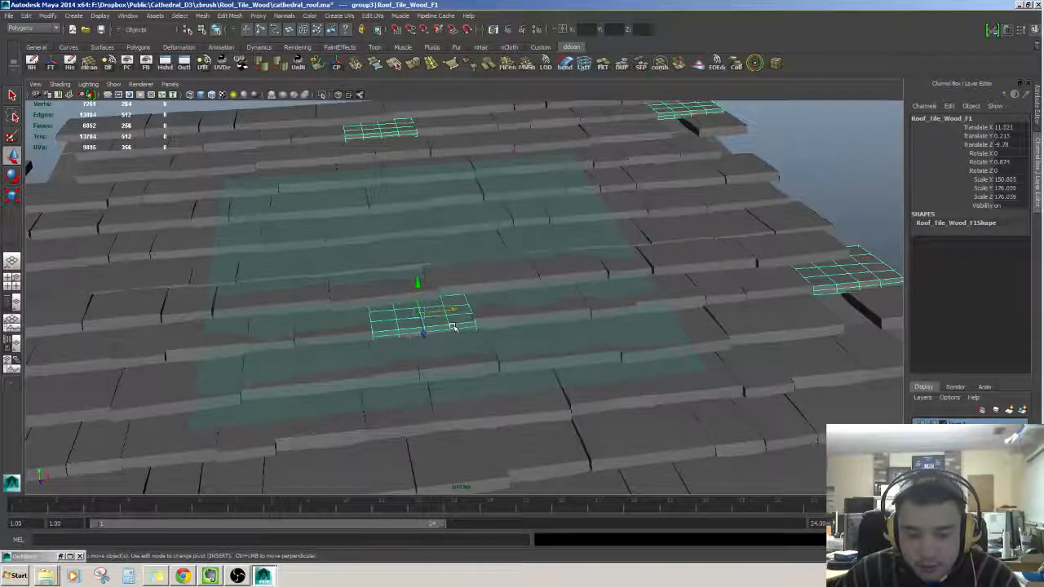
key(F9)
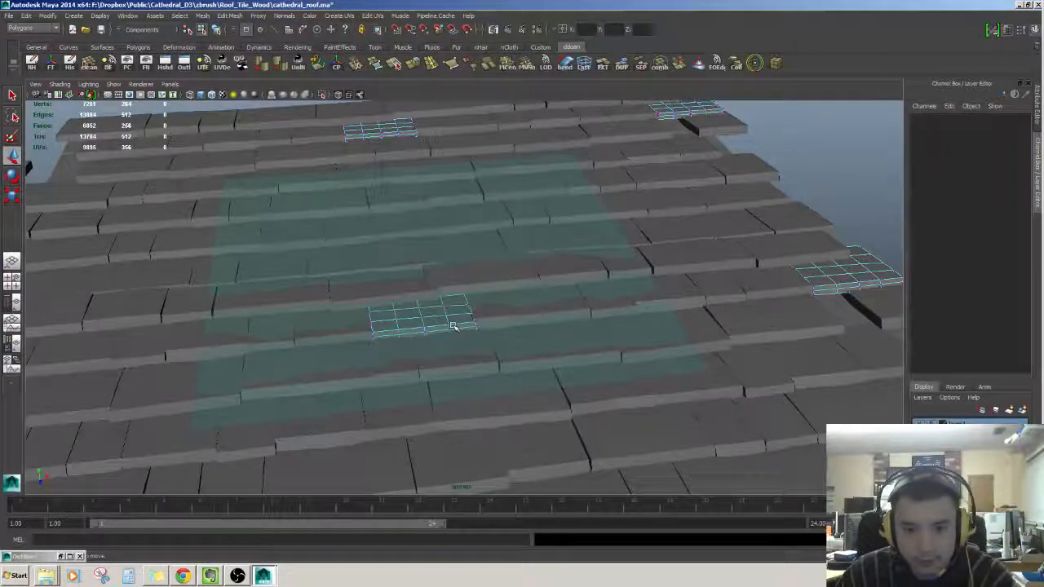
alt+drag(468, 322, 510, 333)
click(476, 367)
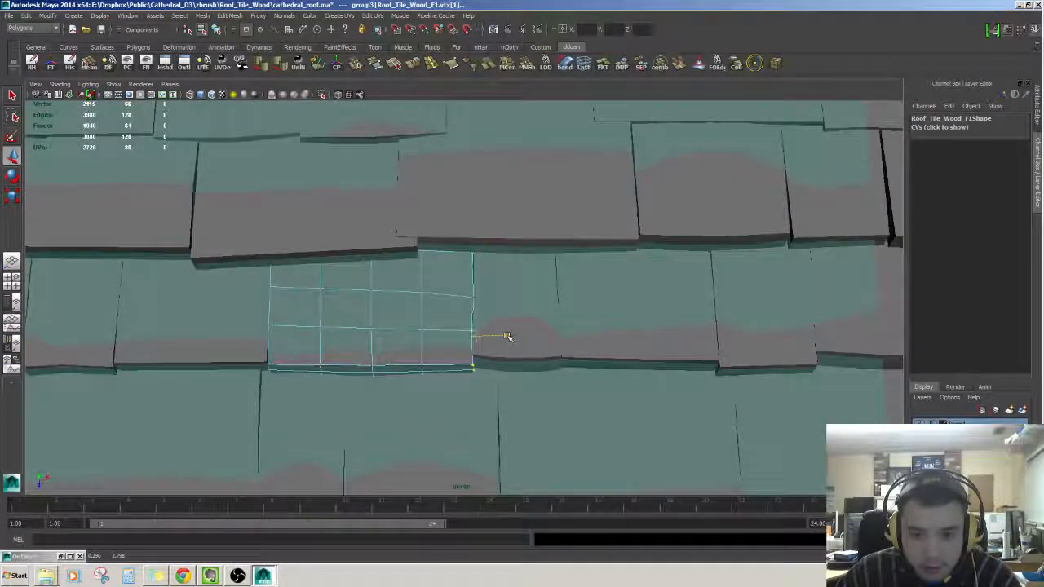
alt+drag(481, 296, 539, 276)
key(F8)
Check the rest of the F1 row and the next row up tile by tile, through to Roof_Tile_Wood_C of group3
scroll(518, 264, down, 5)
click(252, 355)
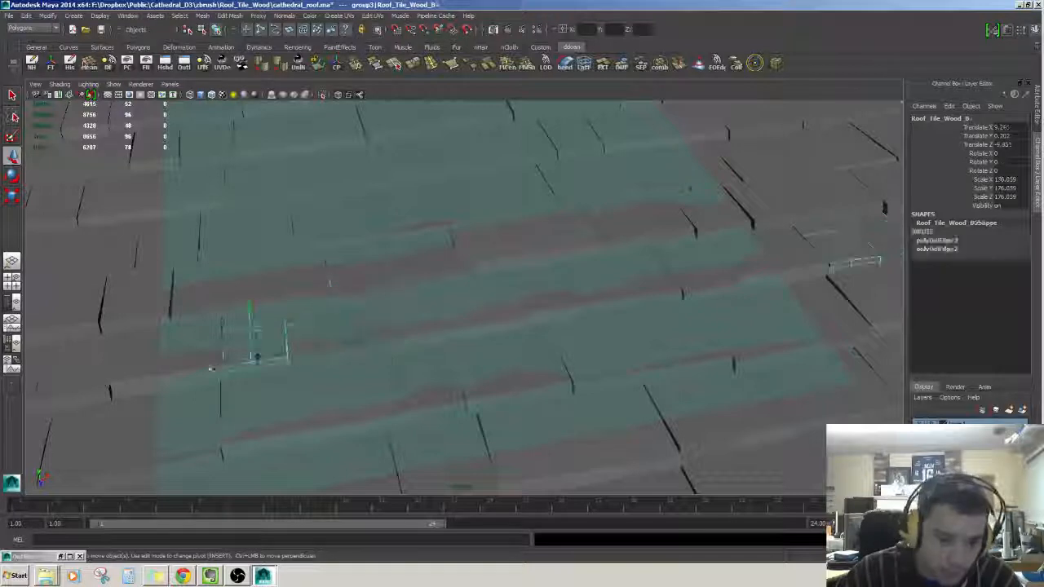
click(203, 366)
alt+drag(279, 354, 375, 327)
click(682, 250)
alt+drag(682, 250, 655, 268)
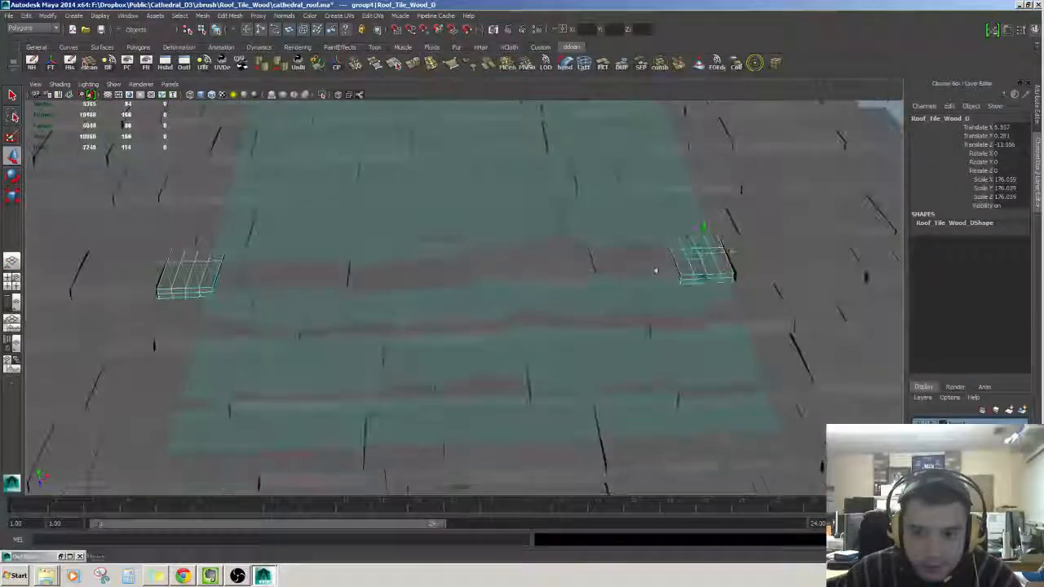
click(646, 275)
click(516, 270)
click(453, 276)
click(347, 276)
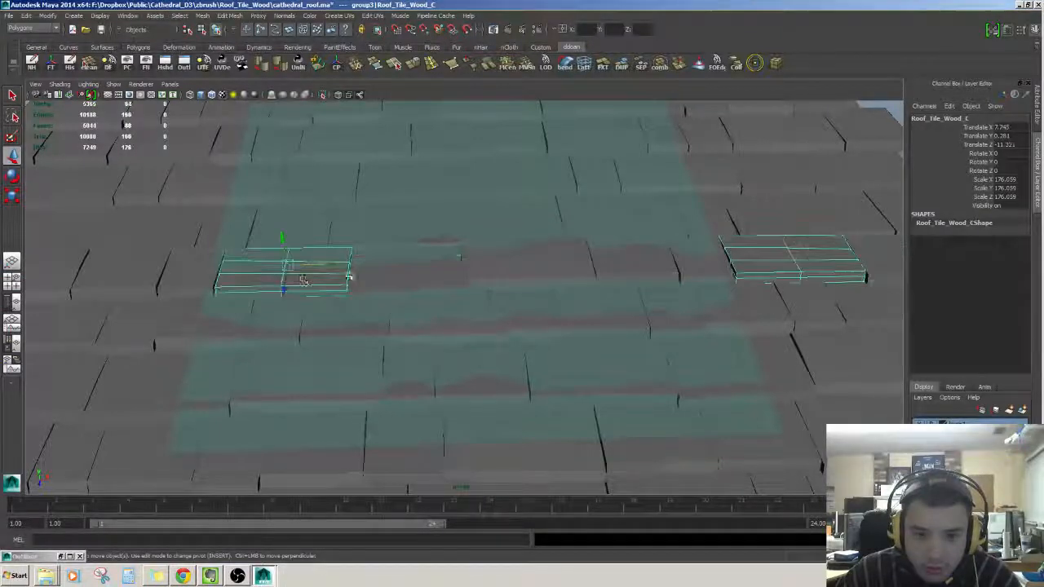
Examine the tiles around Roof_Tile_Wood_C and the following row, selecting Roof_Tile_Wood_C3 and Roof_Tile_Wood_H2 of group1
alt+drag(303, 275, 399, 348)
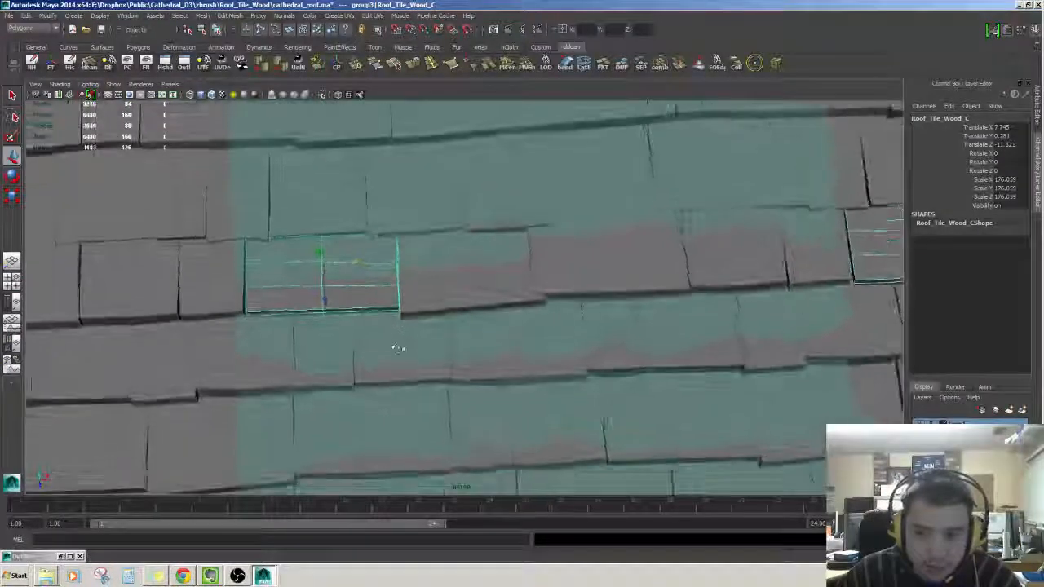
click(219, 312)
alt+drag(458, 280, 716, 296)
click(709, 272)
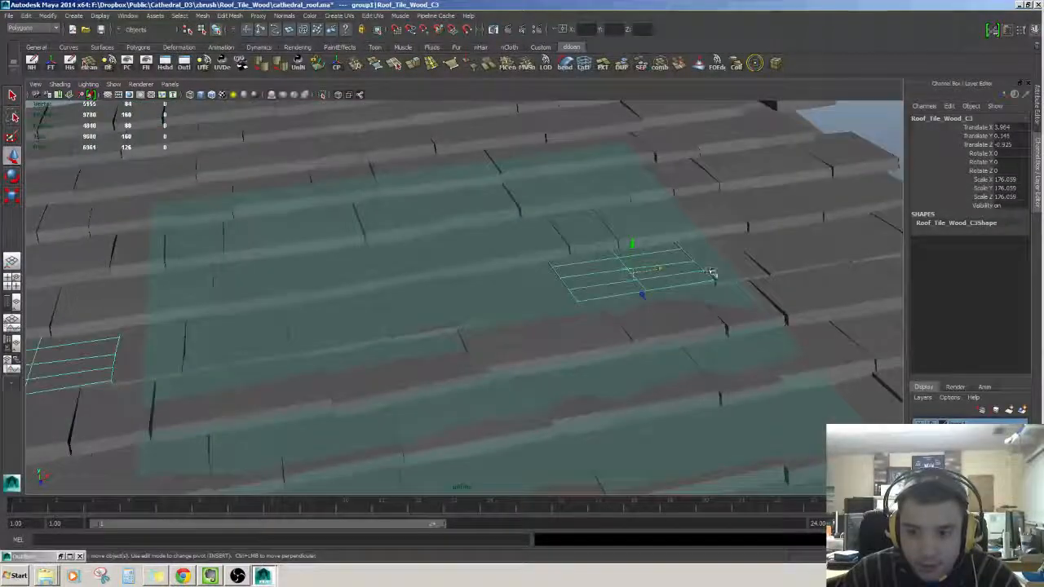
click(537, 287)
alt+drag(536, 287, 663, 361)
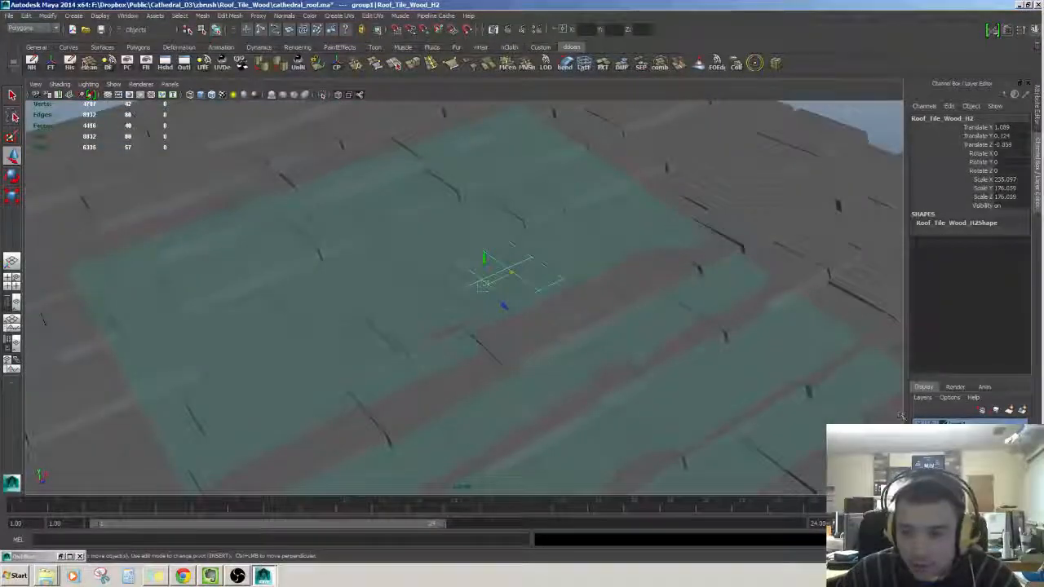
Select the whole tile row containing Roof_Tile_Wood_C3, tilt it to about -3.2 in Rotate X and raise it to about 0.196 in Y
alt+drag(668, 229, 476, 316)
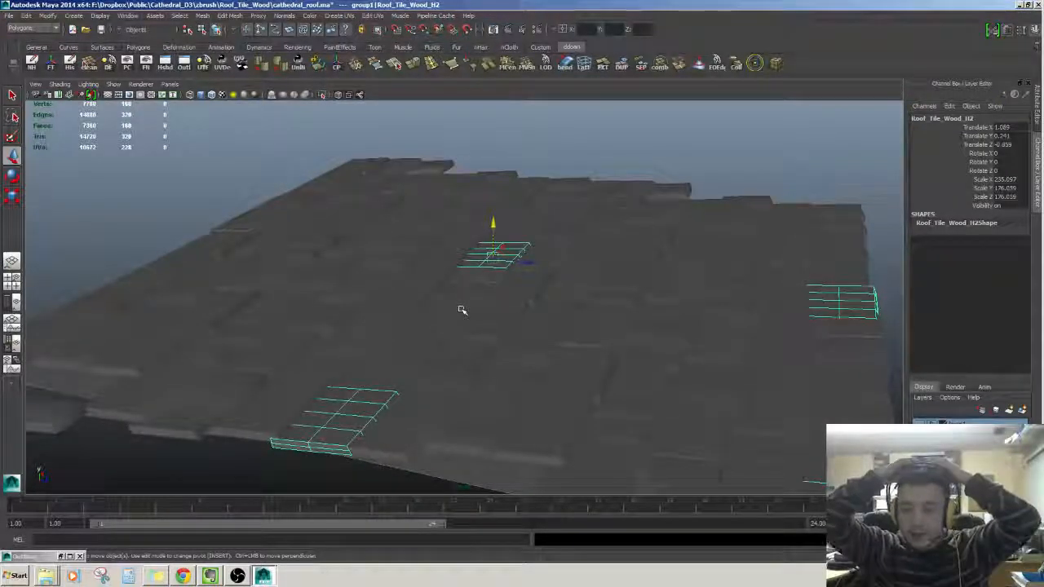
alt+drag(471, 310, 497, 272)
click(483, 283)
shift+click(422, 346)
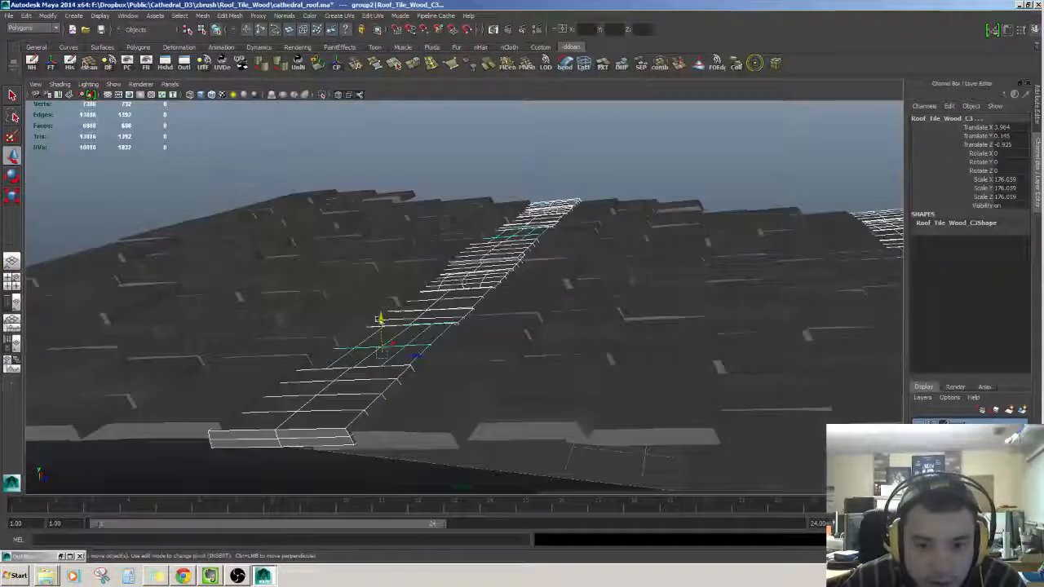
drag(380, 321, 380, 319)
alt+drag(426, 316, 439, 296)
key(e)
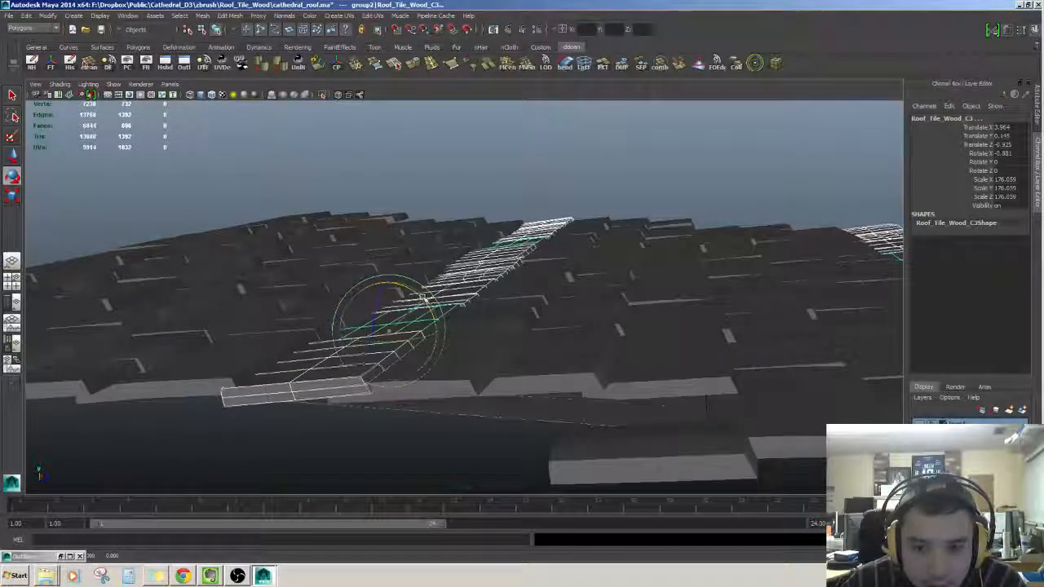
alt+drag(422, 297, 422, 304)
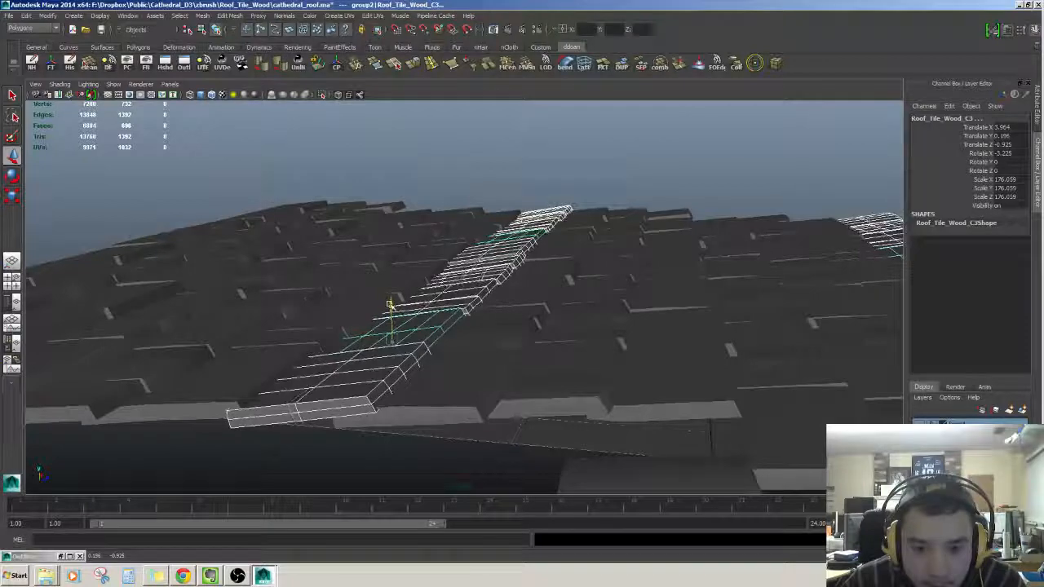
Tilt the selected row further to about -5.27 in Rotate X, raise it to about 0.306 in Y, and deselect it
alt+drag(389, 304, 447, 299)
key(e)
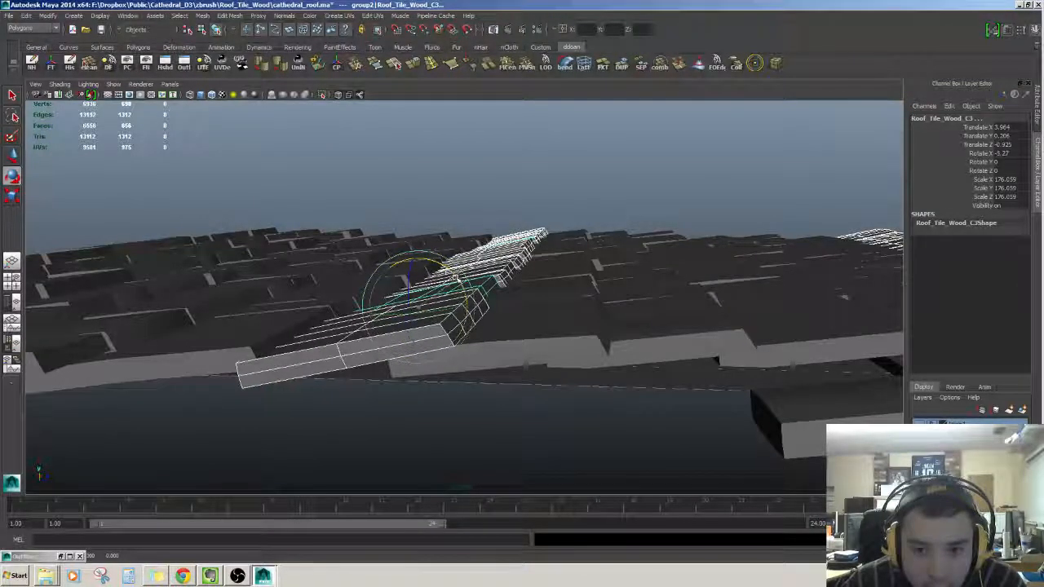
alt+drag(500, 280, 527, 292)
scroll(527, 291, down, 5)
key(Delete)
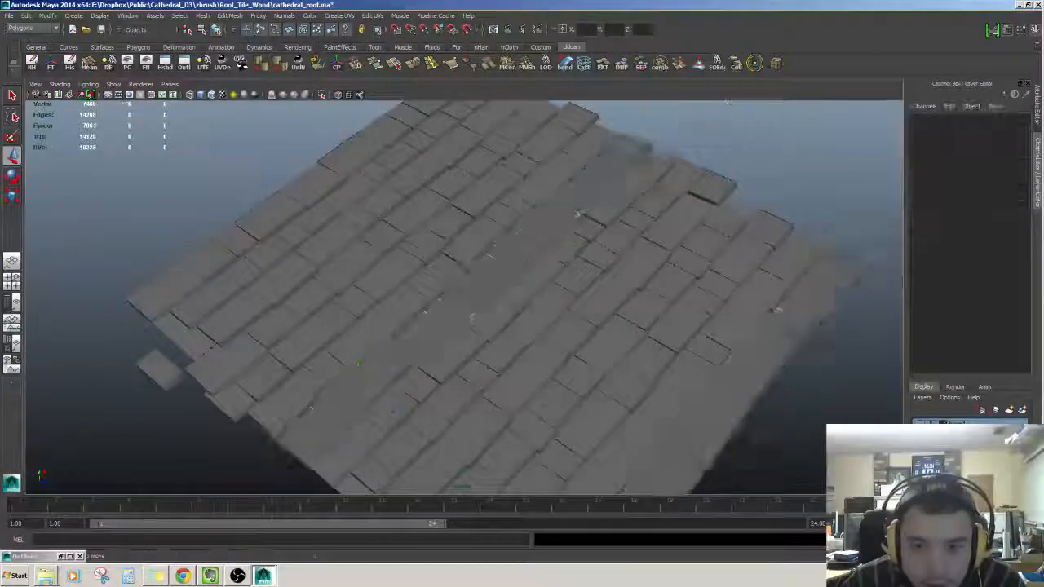
Fit Roof_Tile_Wood_H2 of group1 between its neighbours at about 1.47 in X, with an X scale of about 198.8
alt+drag(583, 217, 552, 296)
click(552, 295)
scroll(549, 296, down, 4)
scroll(574, 341, up, 6)
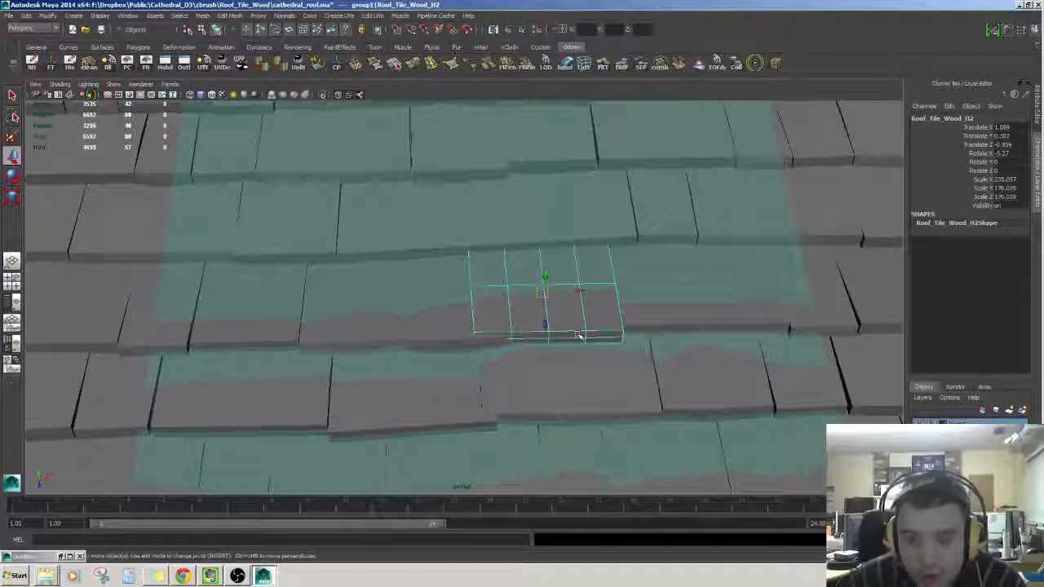
mouse_move(622, 289)
mouse_down()
mouse_move(699, 298)
mouse_move(618, 302)
mouse_up()
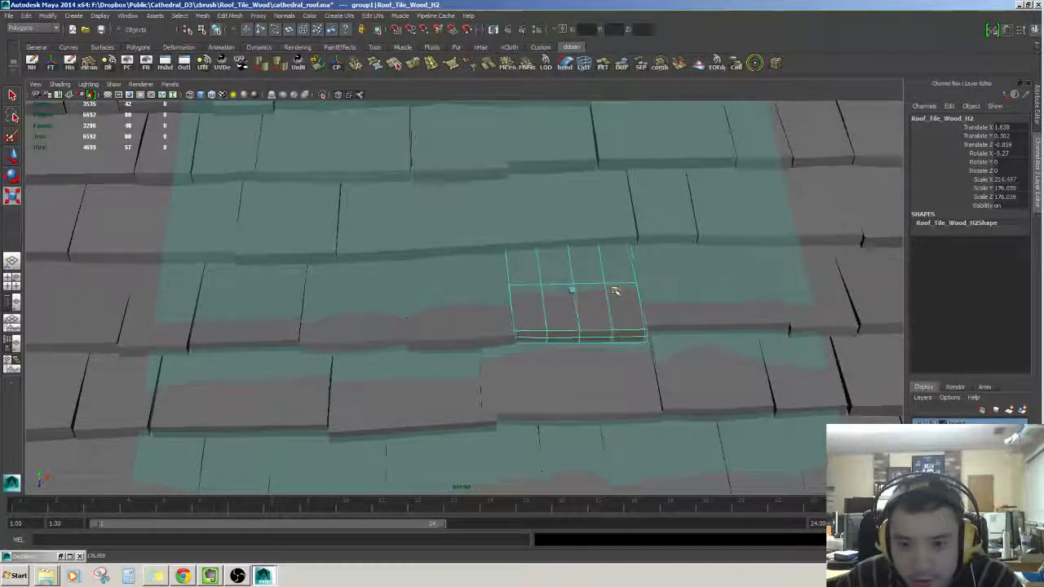
alt+drag(606, 289, 534, 292)
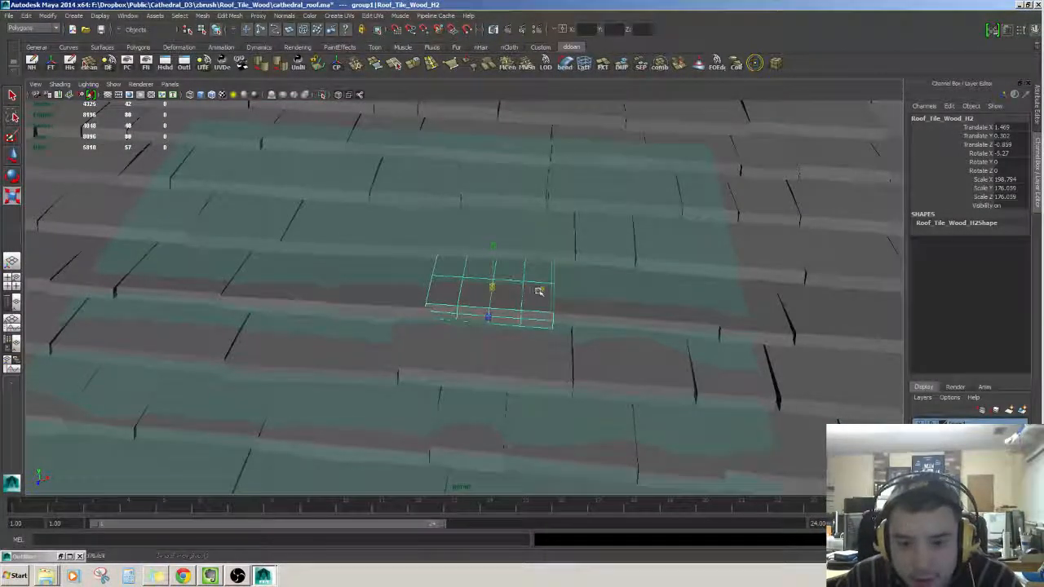
mouse_move(550, 289)
alt+mouse_down()
mouse_move(568, 314)
mouse_move(532, 296)
mouse_move(587, 275)
mouse_move(611, 291)
mouse_move(564, 280)
mouse_move(530, 289)
mouse_move(543, 288)
alt+mouse_up()
mouse_move(543, 289)
alt+mouse_down()
mouse_move(531, 310)
mouse_move(547, 306)
alt+mouse_up()
alt+drag(547, 306, 525, 298)
Adjust the vertices along one side of Roof_Tile_Wood_H2 in X to fit the adjoining tile, and return to object selection
right_drag(557, 280, 563, 238)
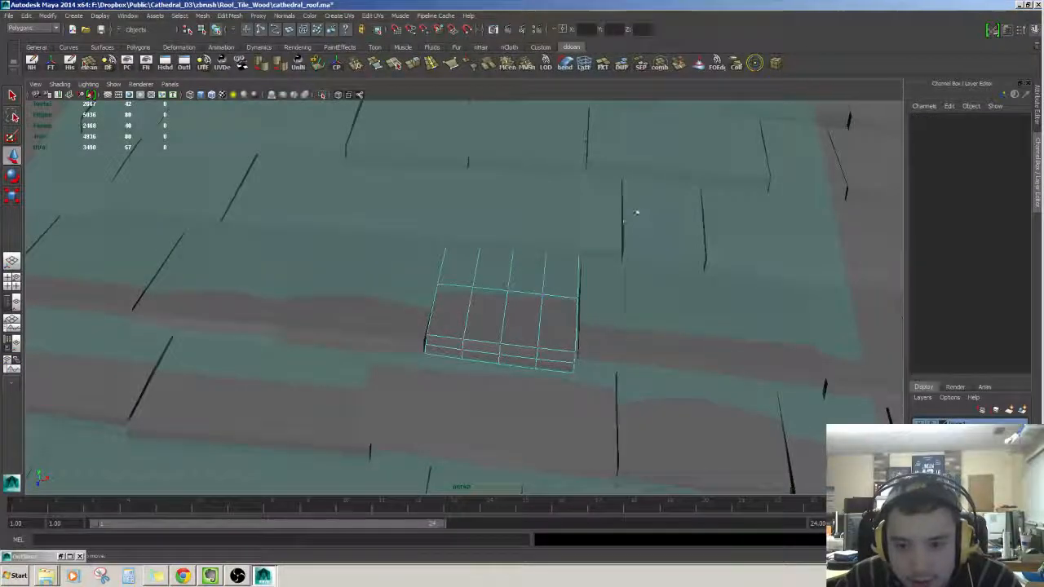
drag(552, 427, 553, 429)
alt+drag(554, 429, 599, 387)
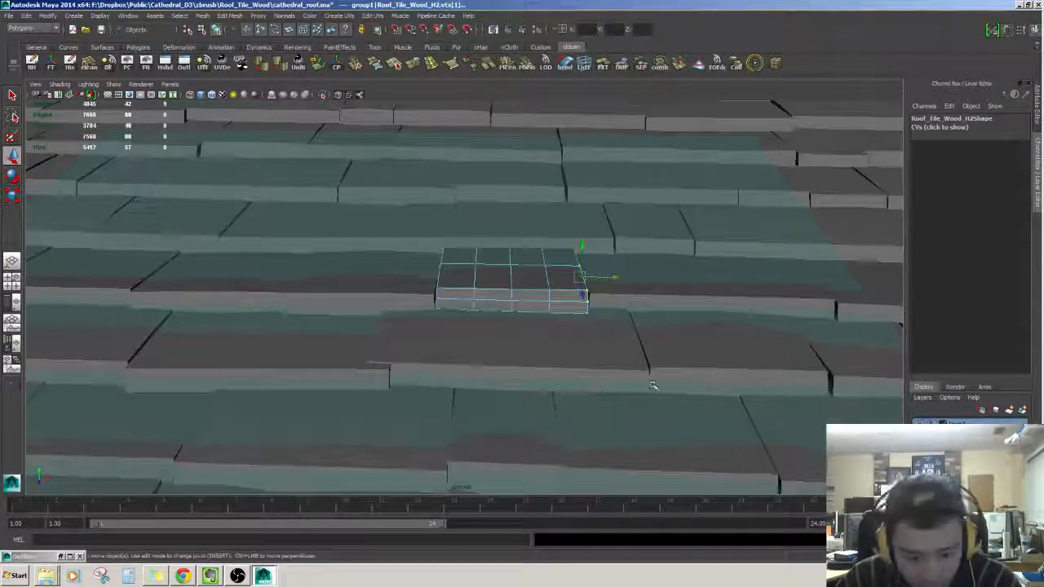
key(4)
key(5)
mouse_move(611, 283)
alt+mouse_down()
mouse_move(585, 250)
mouse_move(585, 318)
mouse_move(563, 327)
alt+mouse_up()
alt+drag(503, 316, 564, 317)
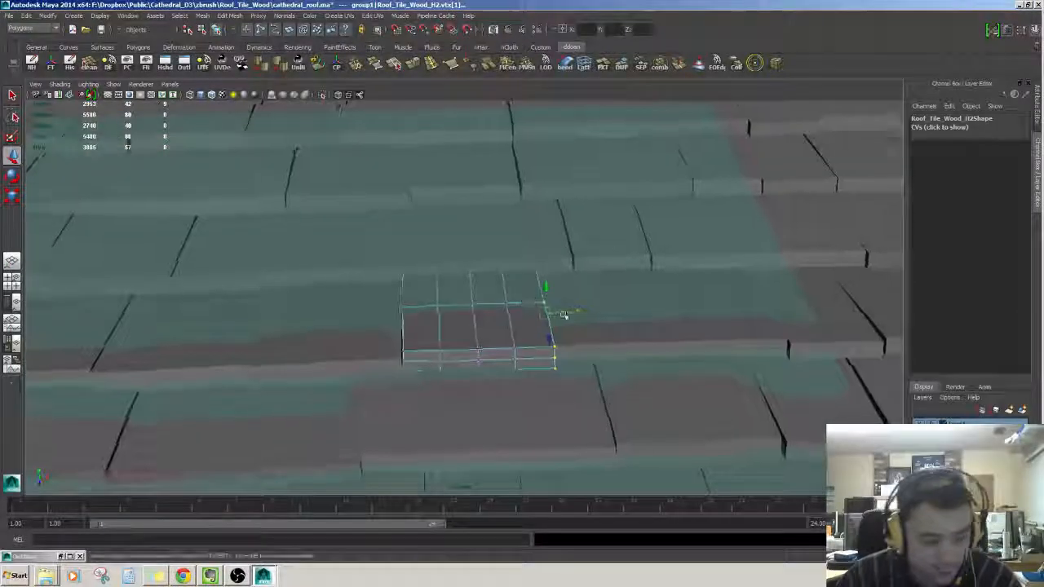
right_drag(564, 317, 576, 305)
Check Roof_Tile_Wood_E5 of group2 and the remaining tiles of its row out to the teal area's edge
alt+middle_drag(555, 302, 685, 301)
click(515, 318)
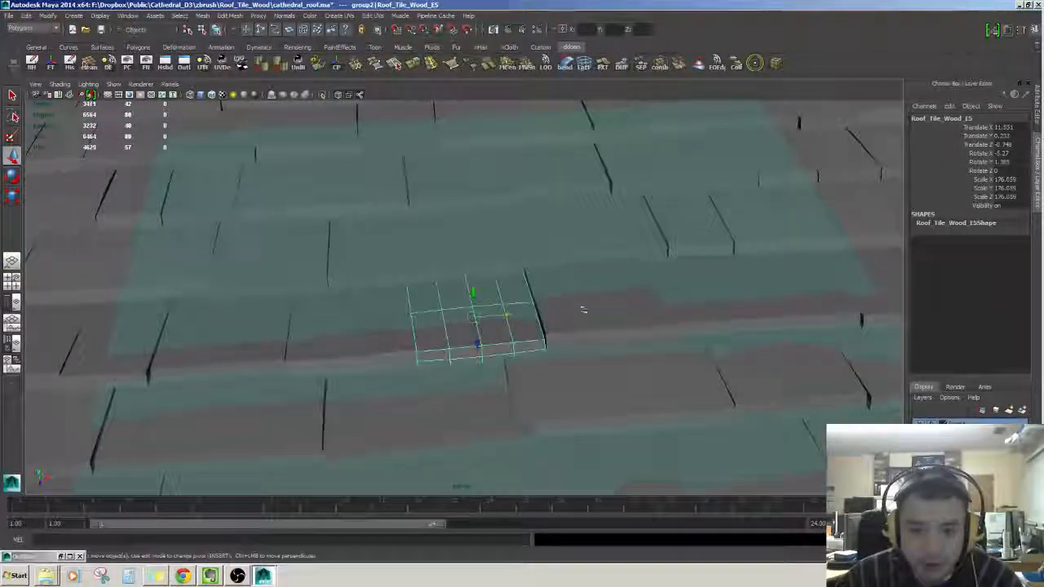
alt+drag(582, 308, 484, 317)
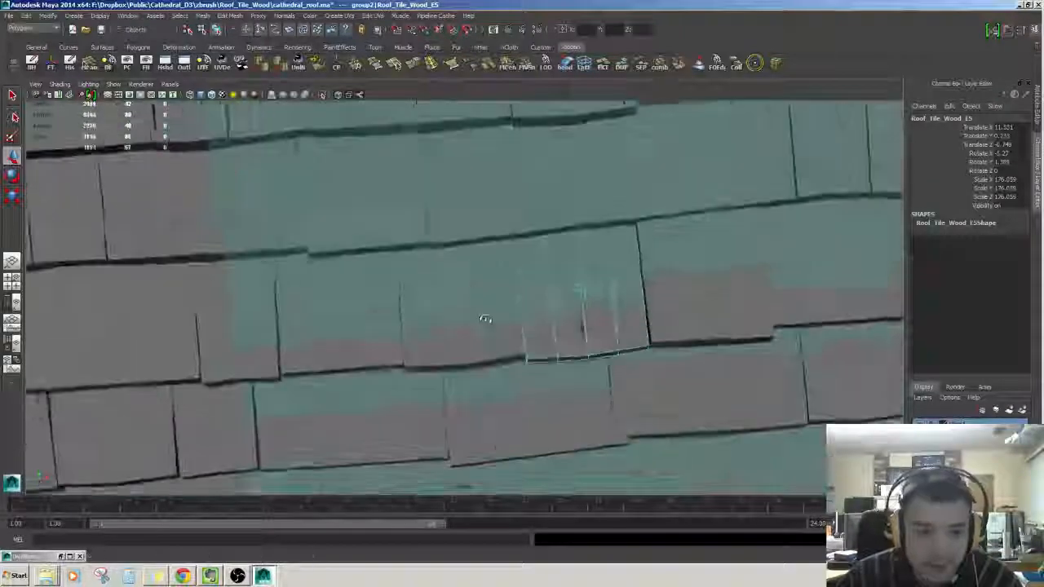
click(256, 388)
alt+drag(259, 383, 392, 356)
Check the next row up tile by tile, comparing the Roof_Tile_Wood_F8 copies of group2 and group1 at the teal area's edges
scroll(343, 326, down, 4)
click(323, 279)
scroll(323, 278, up, 4)
alt+drag(326, 278, 380, 269)
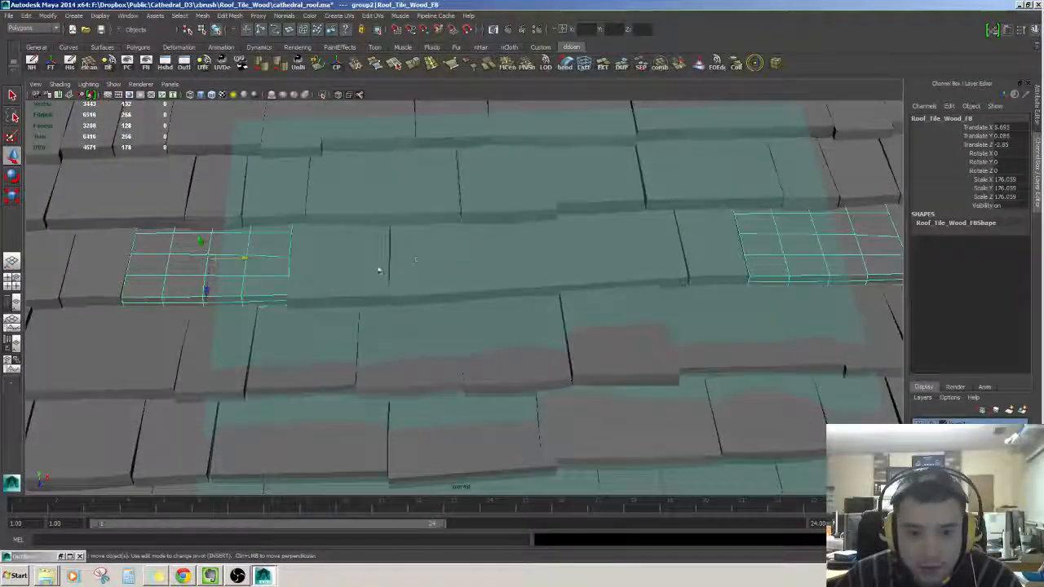
click(418, 277)
click(711, 260)
click(785, 261)
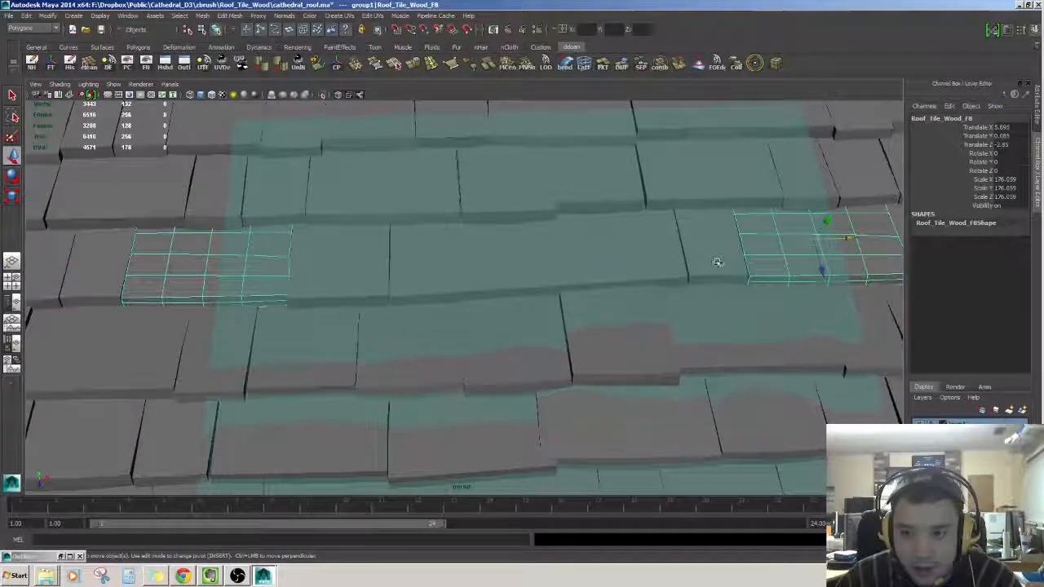
click(716, 262)
click(614, 267)
Select Roof_Tile_Wood_I3 of group2 and extend its seam-side vertices in X towards the neighbouring tile
click(497, 268)
click(495, 268)
scroll(497, 270, up, 4)
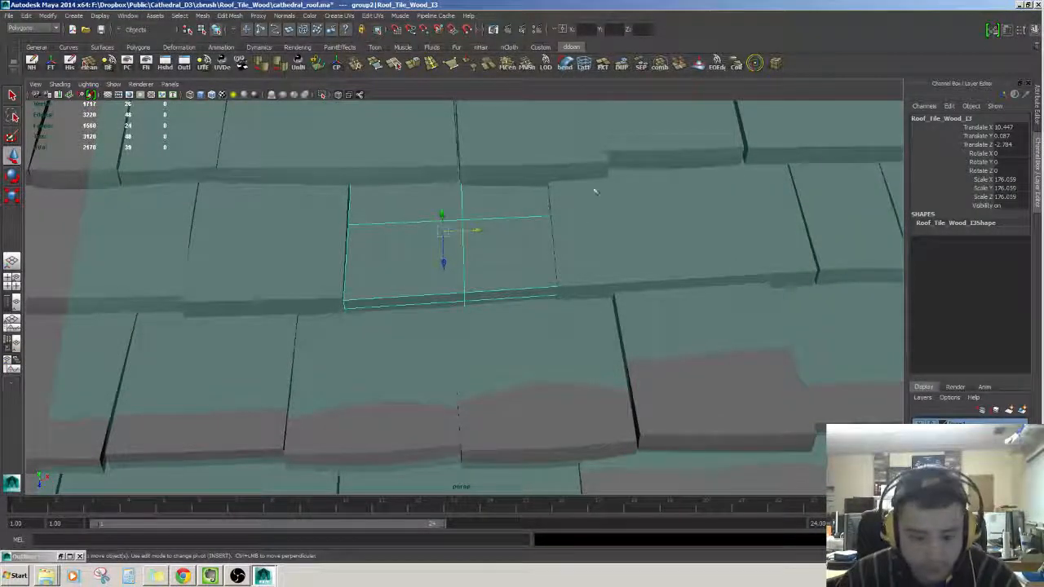
key(4)
right_drag(499, 225, 468, 227)
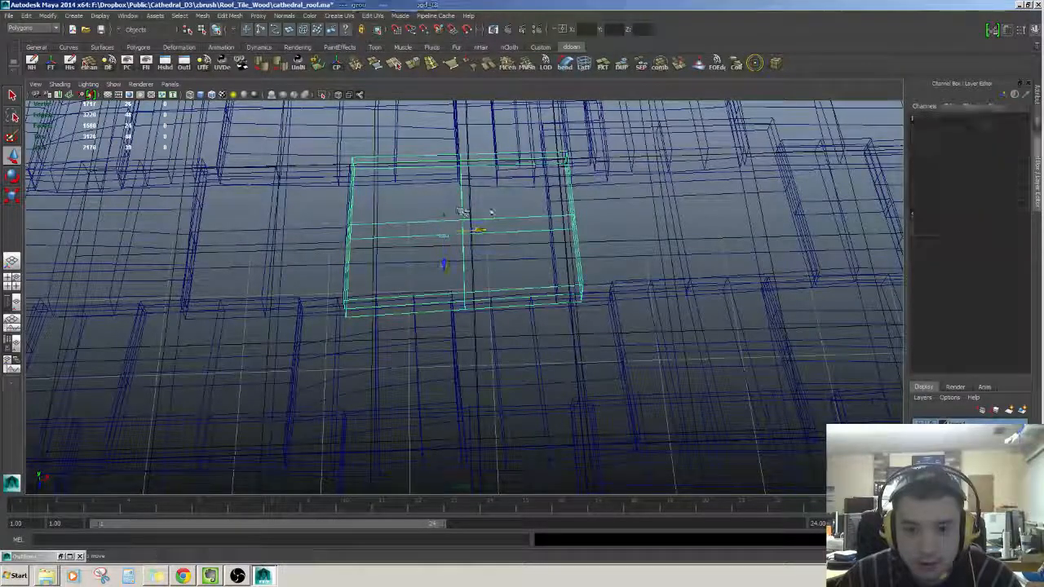
drag(537, 132, 636, 327)
key(5)
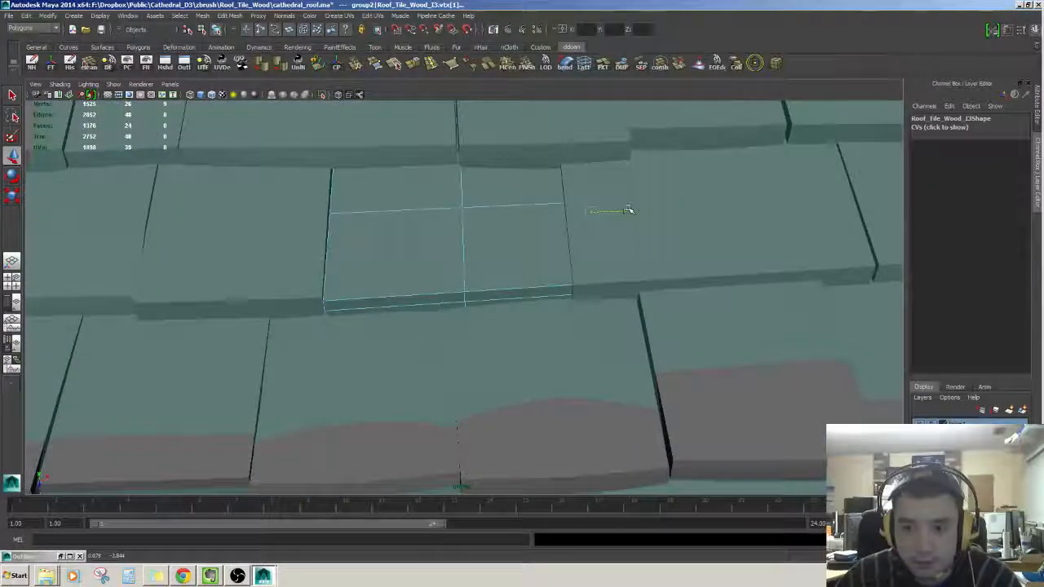
mouse_move(600, 222)
alt+right_down()
mouse_move(563, 233)
mouse_move(622, 231)
mouse_move(583, 205)
mouse_move(613, 216)
alt+right_up()
alt+drag(614, 216, 620, 209)
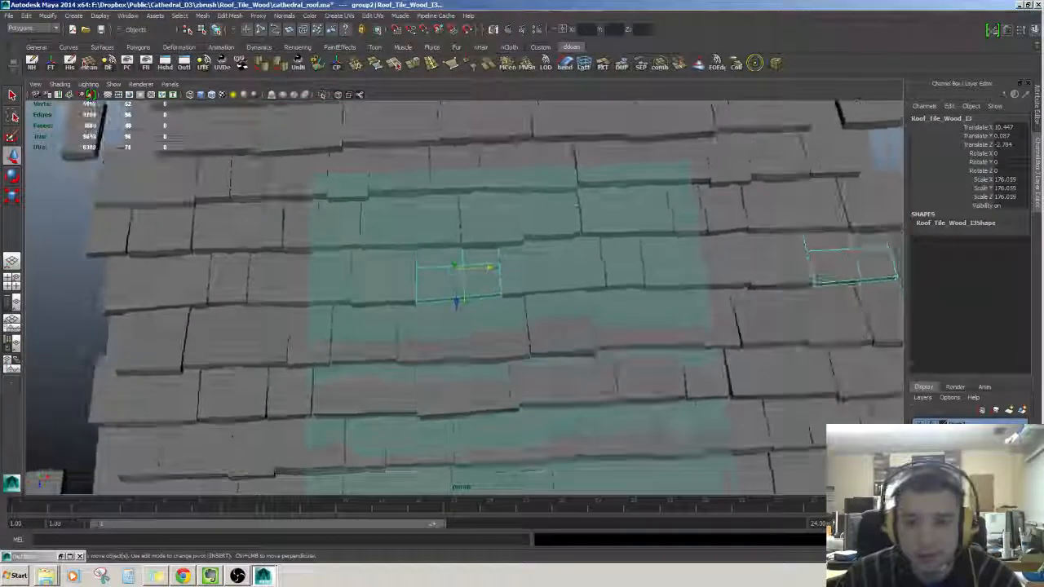
Check the tiles of the Roof_Tile_Wood_I3 row for repeats, and the row above from Roof_Tile_Wood_D6 across the central seam
click(670, 281)
click(600, 286)
click(617, 282)
click(533, 290)
click(459, 287)
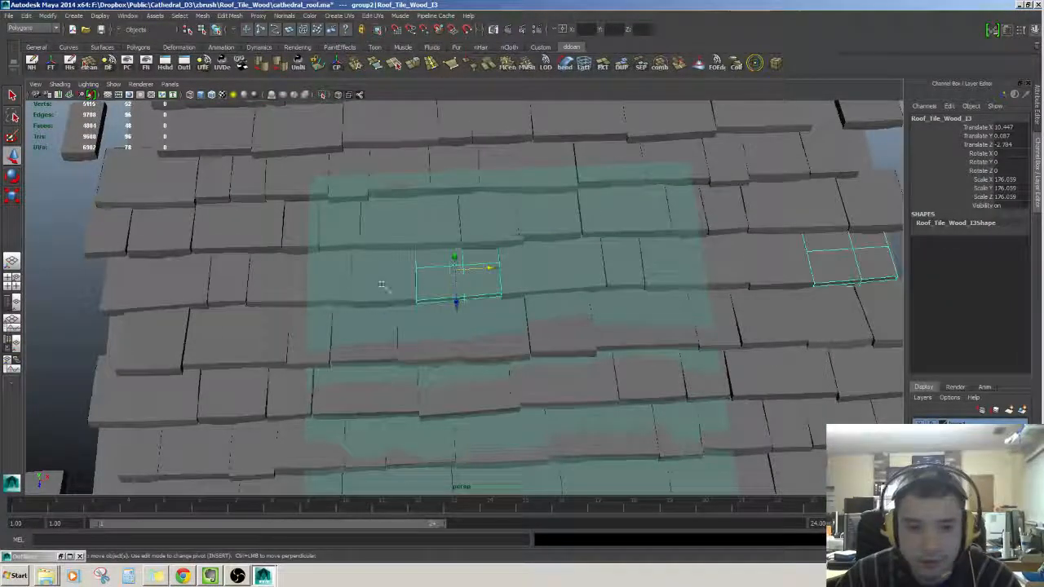
click(384, 287)
click(344, 288)
click(314, 231)
click(359, 230)
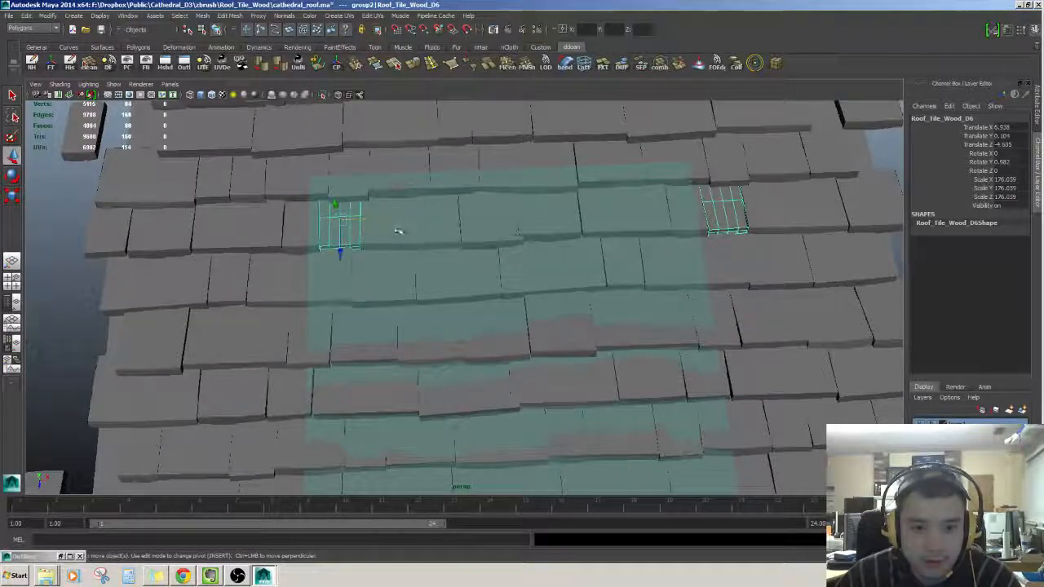
click(424, 228)
click(506, 227)
alt+right_drag(538, 231, 592, 235)
Delete the group1 tile at the central seam of the row above, and select Roof_Tile_Wood_E3 of group2
click(484, 210)
alt+middle_drag(547, 193, 537, 238)
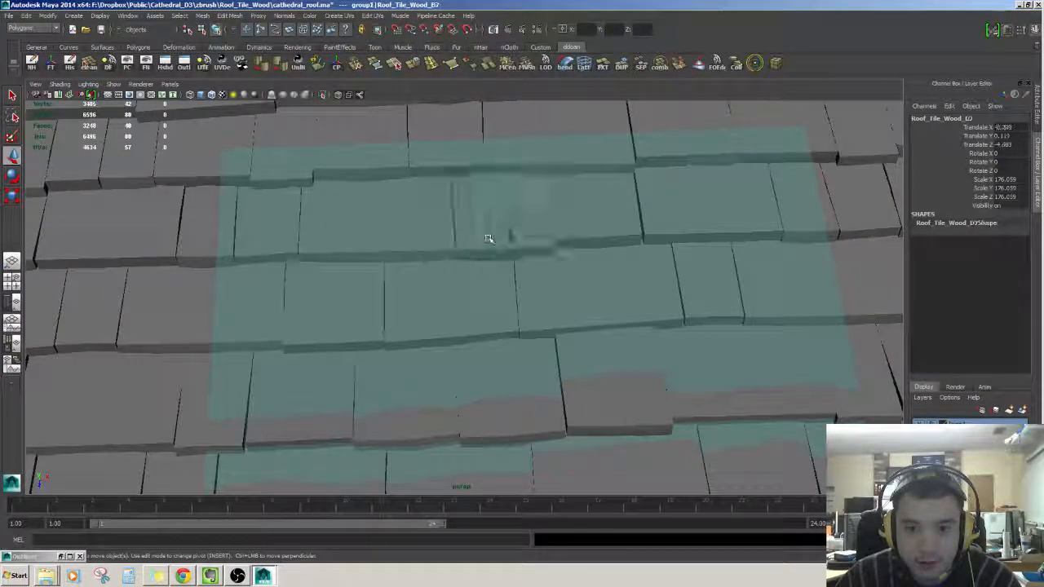
scroll(491, 240, up, 2)
key(Delete)
click(534, 205)
scroll(571, 214, down, 2)
alt+middle_drag(641, 217, 611, 247)
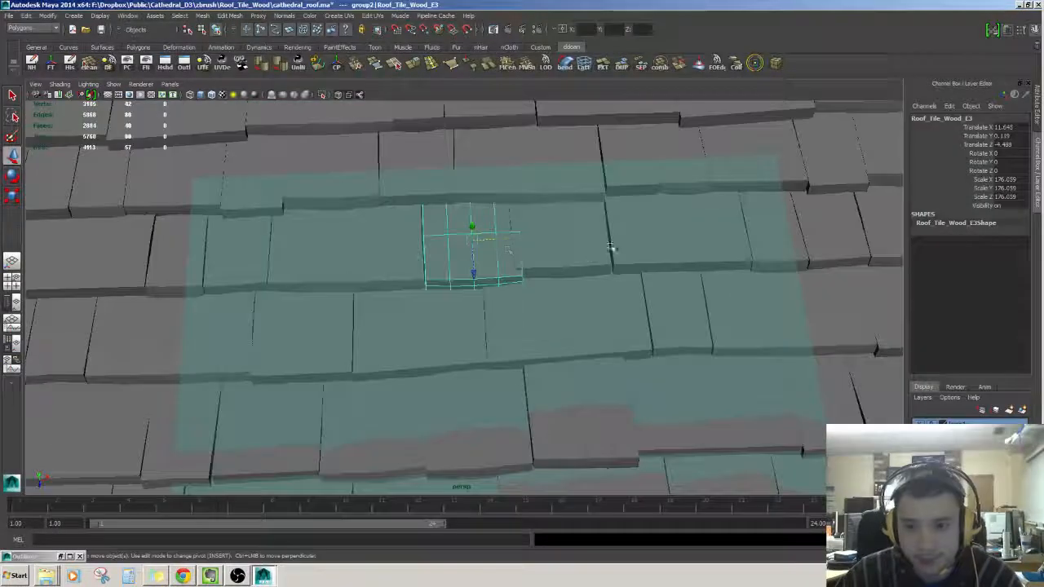
Select the tiles beside Roof_Tile_Wood_E3 to check how they meet at the seam, and reselect Roof_Tile_Wood_E3
click(652, 245)
click(599, 252)
click(769, 248)
click(477, 249)
scroll(477, 249, up, 3)
alt+middle_drag(477, 250, 476, 287)
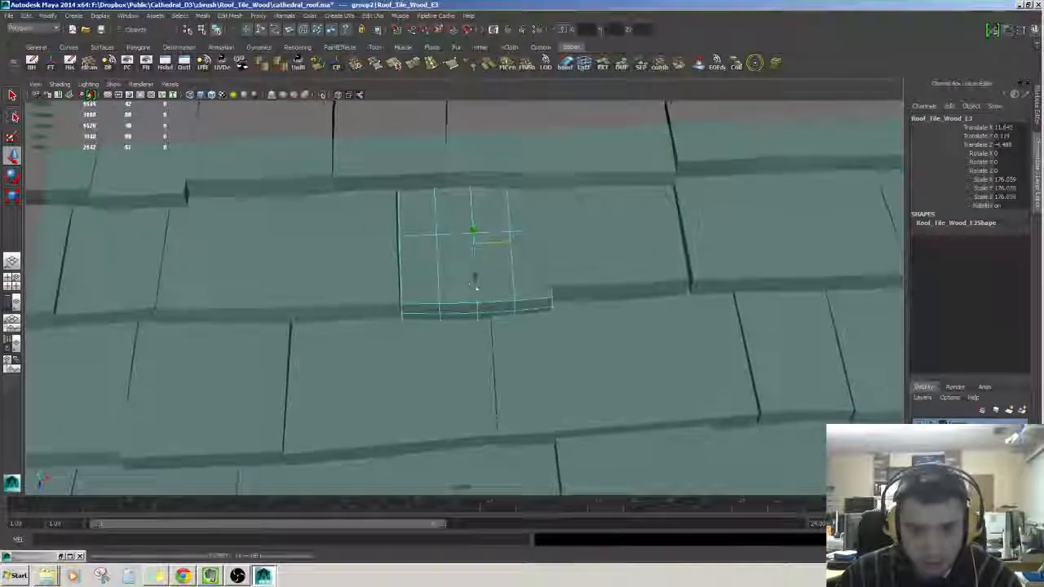
alt+drag(476, 287, 595, 345)
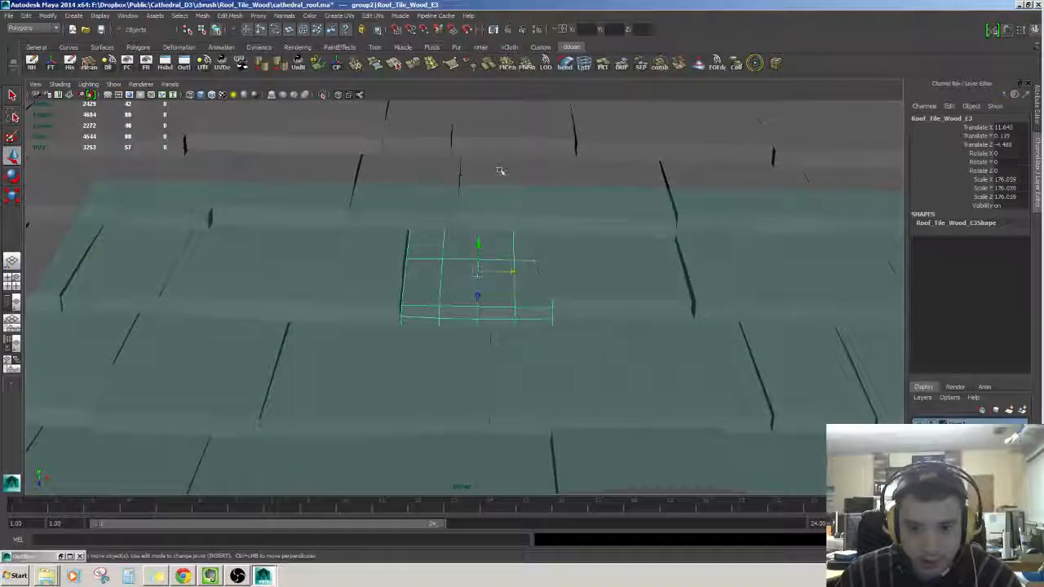
Shorten Roof_Tile_Wood_E3 of group2 at the seam by moving its seam-side vertices inward in X
drag(500, 170, 556, 333)
alt+drag(512, 245, 506, 274)
click(519, 300)
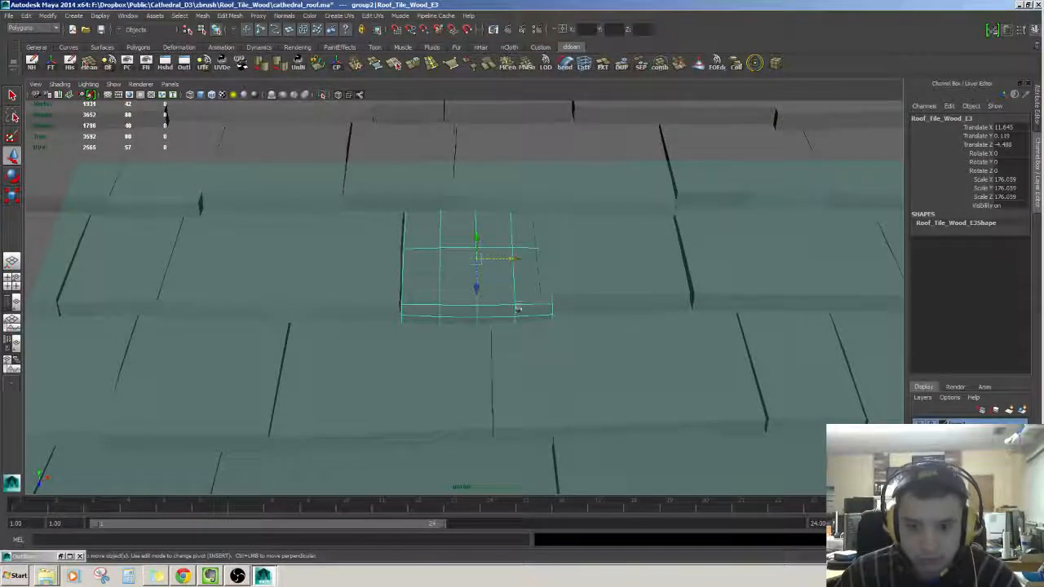
drag(489, 159, 550, 337)
click(504, 303)
alt+drag(504, 305, 544, 331)
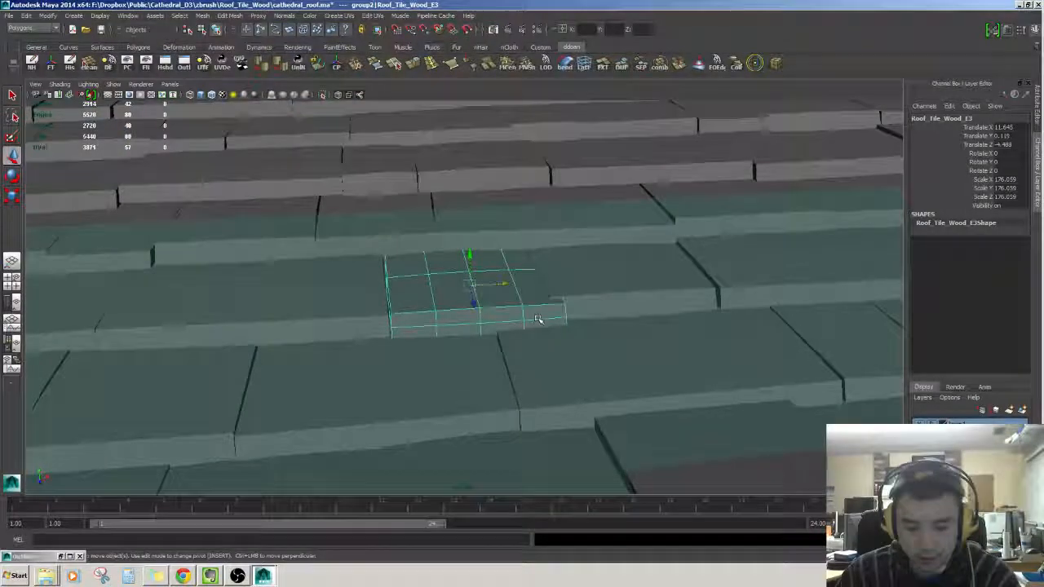
key(F8)
alt+drag(543, 304, 607, 405)
drag(501, 227, 599, 356)
alt+drag(599, 356, 594, 416)
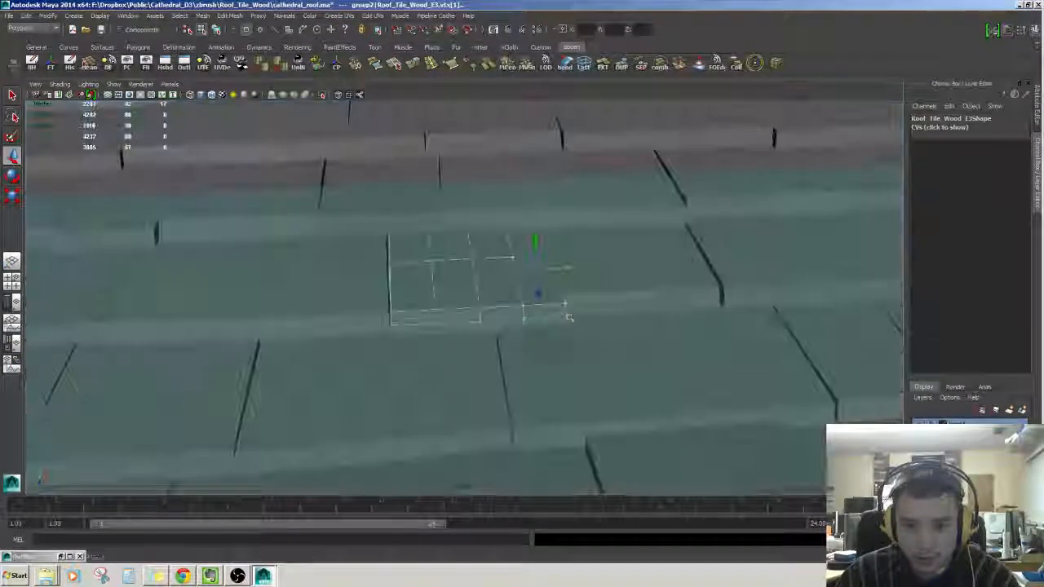
drag(563, 268, 565, 267)
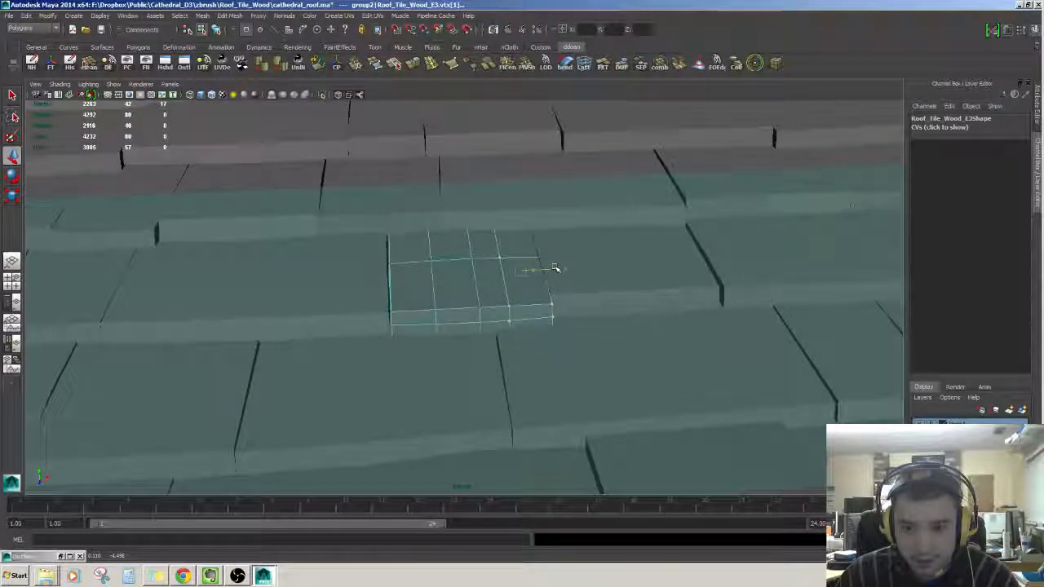
alt+drag(553, 267, 542, 286)
click(504, 298)
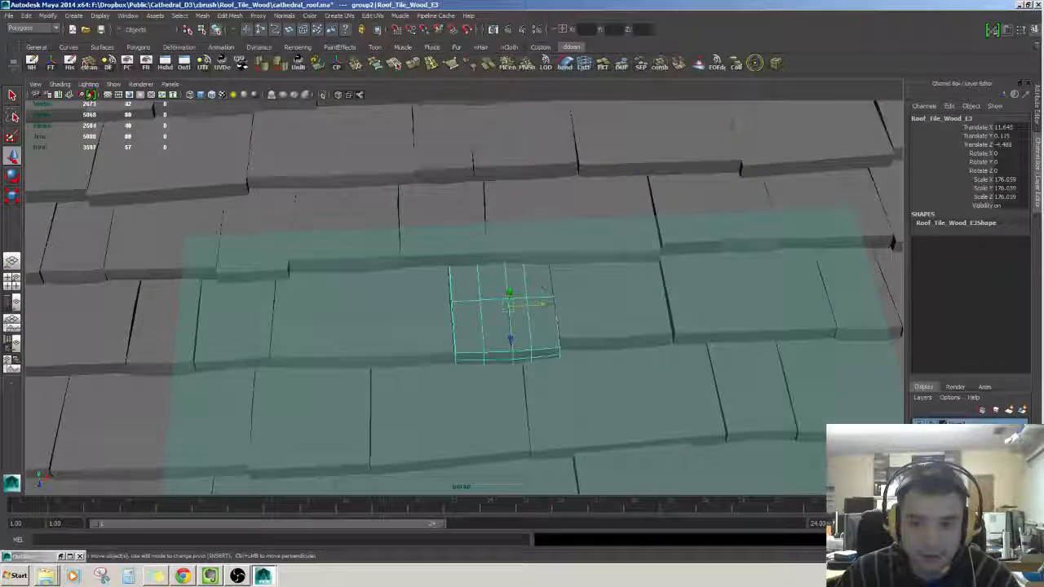
Check the tiles in the row above Roof_Tile_Wood_E3, including Roof_Tile_Wood_B1, for repeats, and clear the selection
click(808, 227)
click(702, 229)
click(576, 247)
click(424, 254)
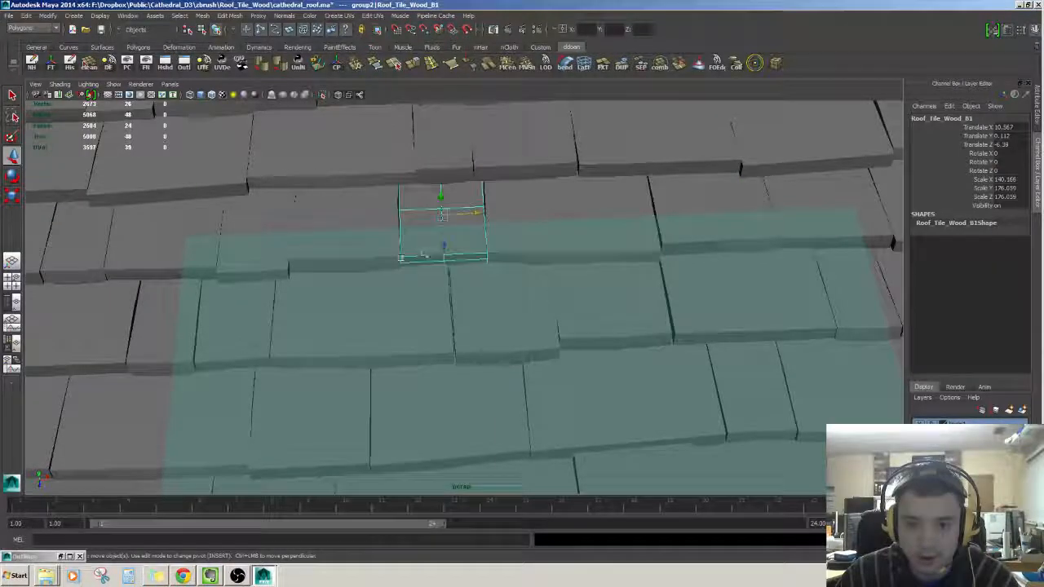
click(250, 270)
click(186, 270)
scroll(313, 272, down, 6)
click(693, 281)
alt+drag(693, 281, 544, 254)
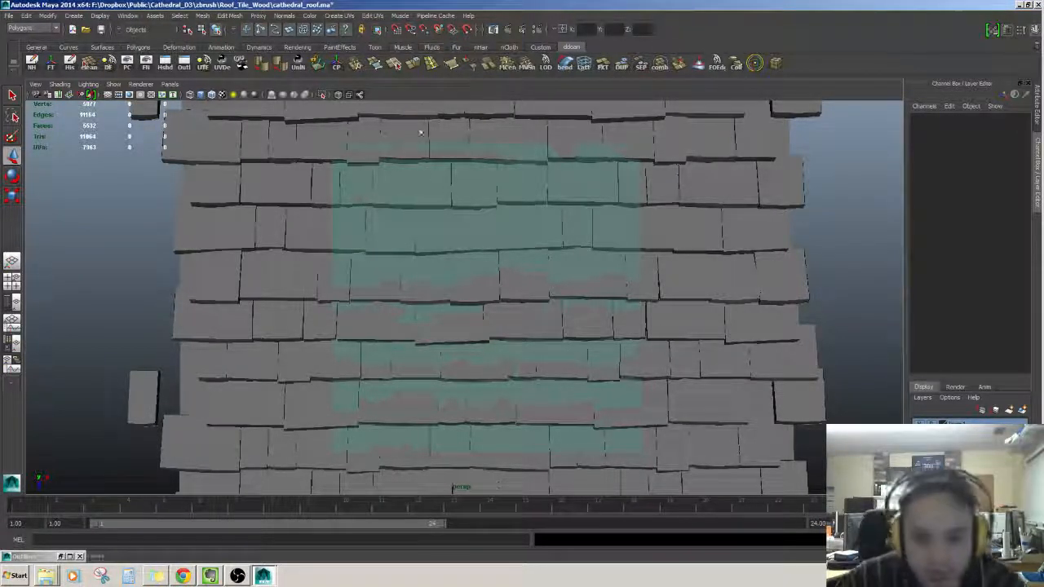
Shorten Roof_Tile_Wood_I of group3 at the central seam by moving its seam-side end vertices inward in X
click(460, 323)
key(f)
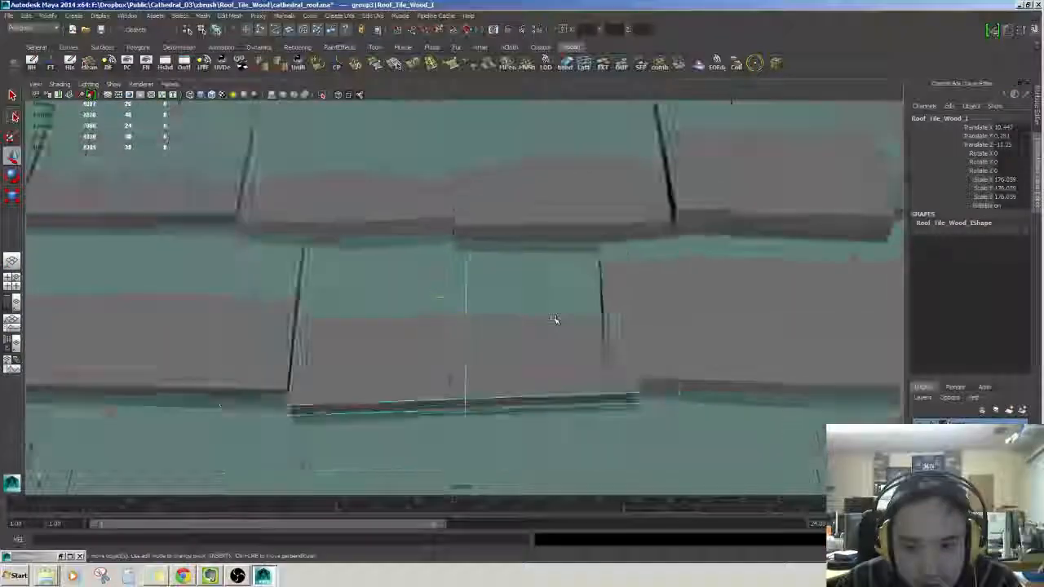
scroll(542, 315, down, 3)
alt+right_drag(542, 315, 571, 305)
click(617, 307)
click(452, 329)
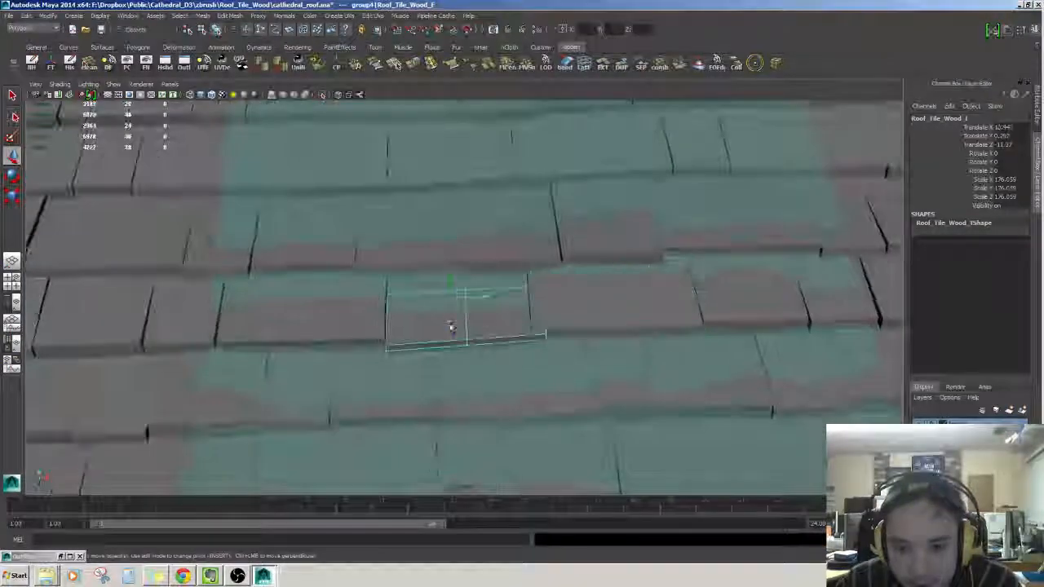
alt+drag(458, 325, 502, 324)
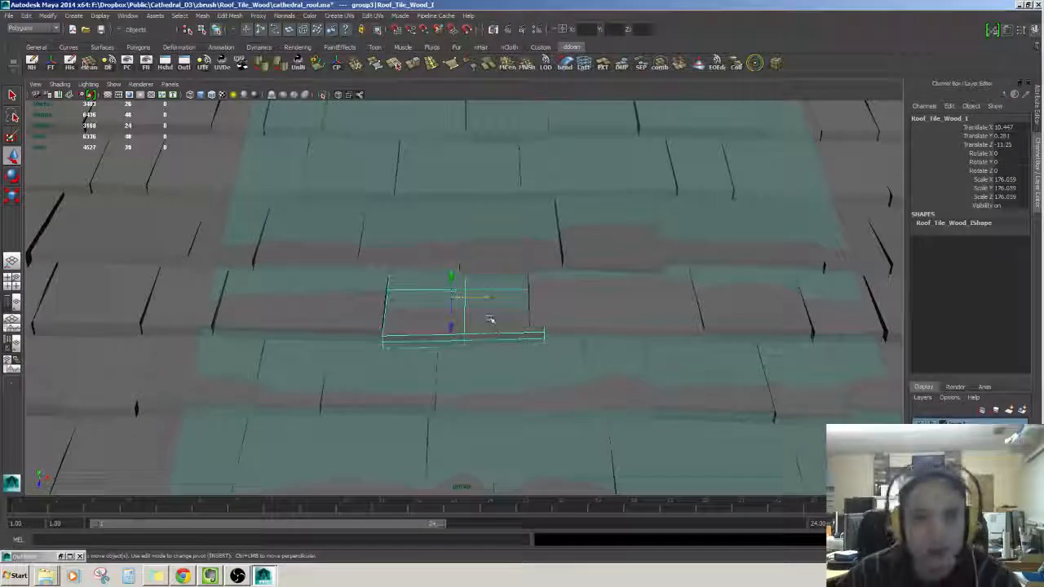
key(F8)
alt+right_drag(494, 295, 563, 350)
alt+drag(563, 351, 571, 285)
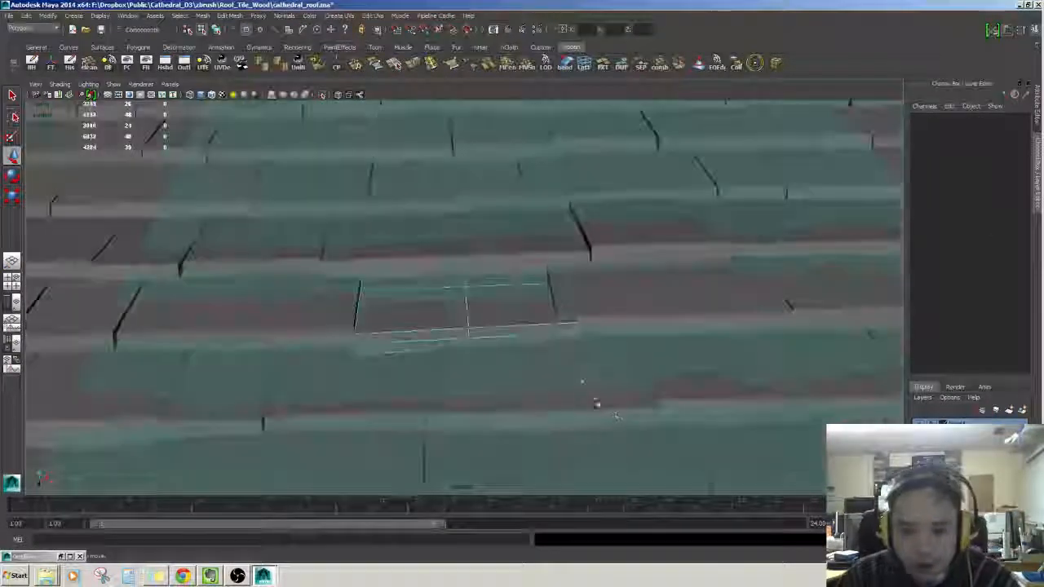
drag(594, 401, 649, 365)
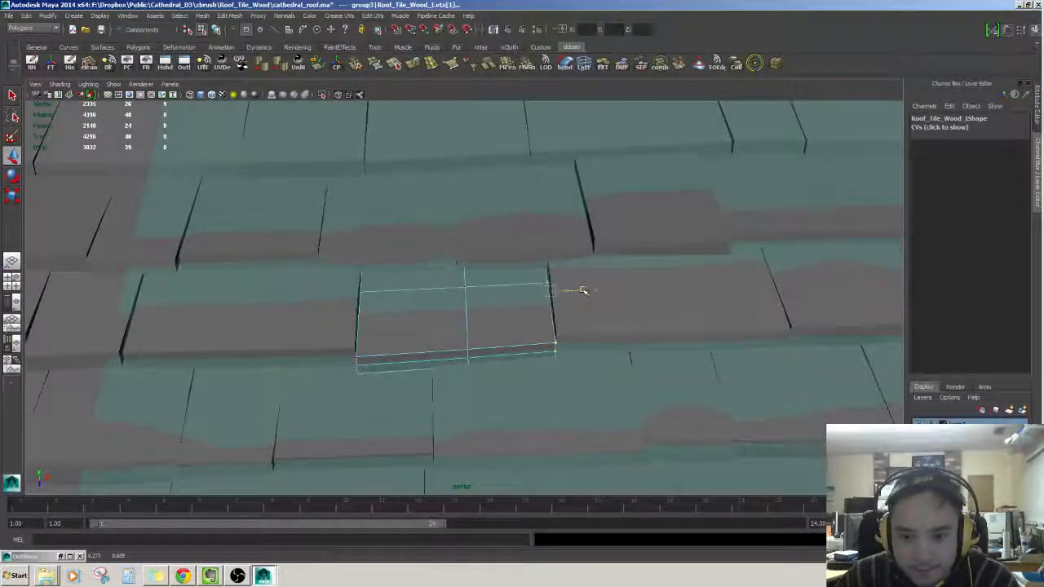
Inspect the edited Roof_Tile_Wood_I tiles and the whole roof pattern from steep and low angles for gaps and overlaps
alt+right_drag(586, 292, 571, 315)
alt+drag(571, 315, 580, 345)
alt+right_drag(580, 345, 599, 352)
alt+drag(600, 353, 571, 281)
alt+right_drag(571, 281, 562, 306)
alt+drag(563, 306, 605, 319)
alt+drag(652, 391, 641, 331)
alt+right_drag(641, 331, 629, 334)
alt+drag(629, 333, 631, 377)
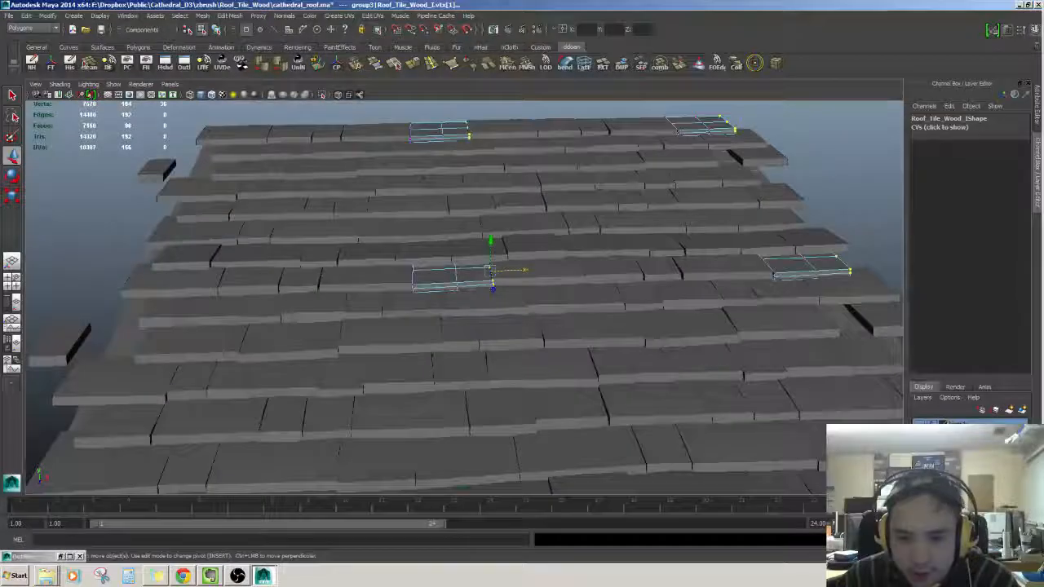
alt+drag(720, 393, 726, 358)
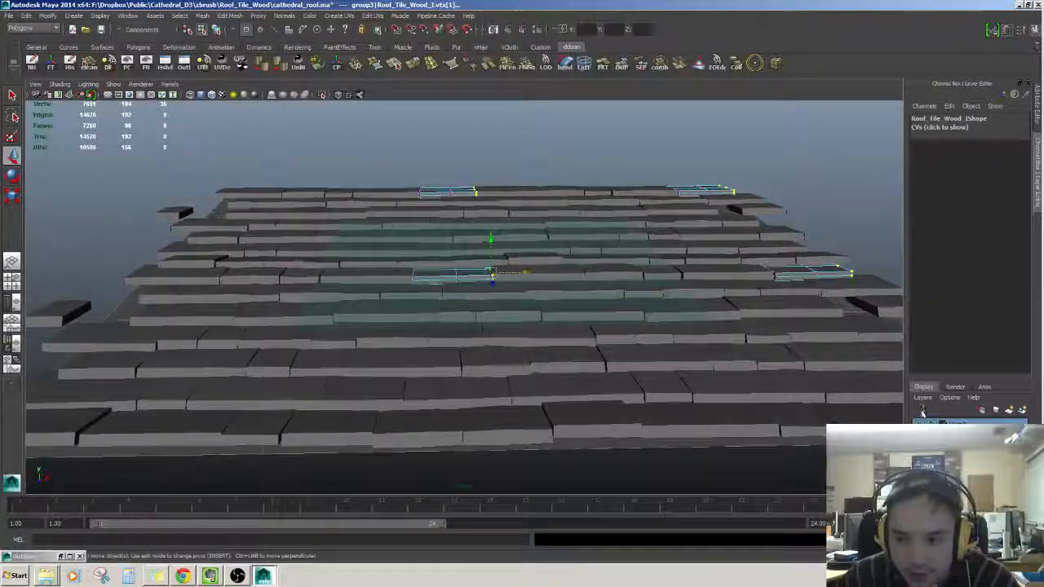
scroll(556, 311, up, 3)
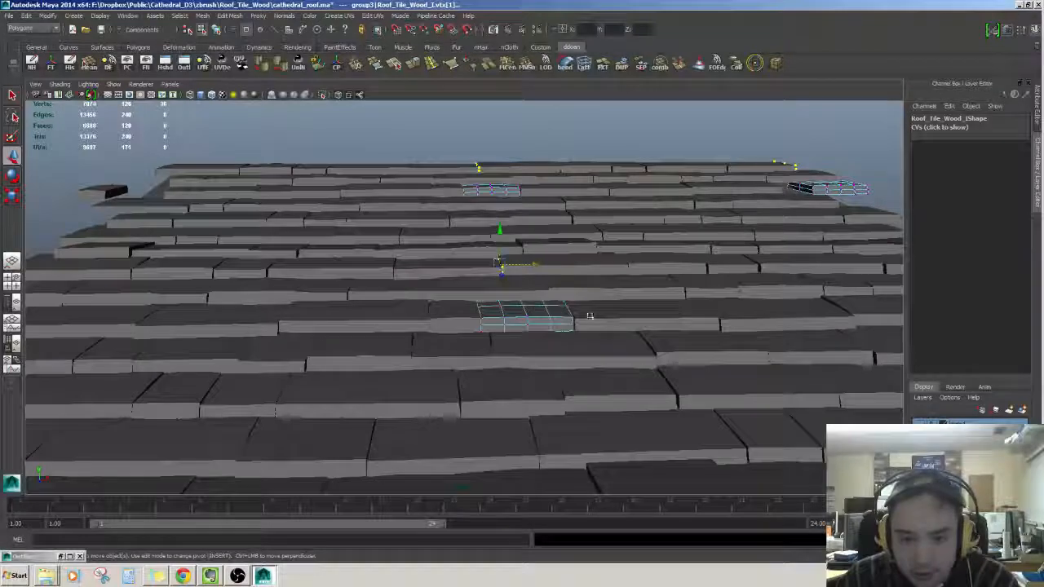
Return to whole-object selection and inspect group4 tiles such as Roof_Tile_Wood_E1 within the overall pattern, leaving nothing selected
key(F8)
scroll(522, 330, up, 3)
click(428, 354)
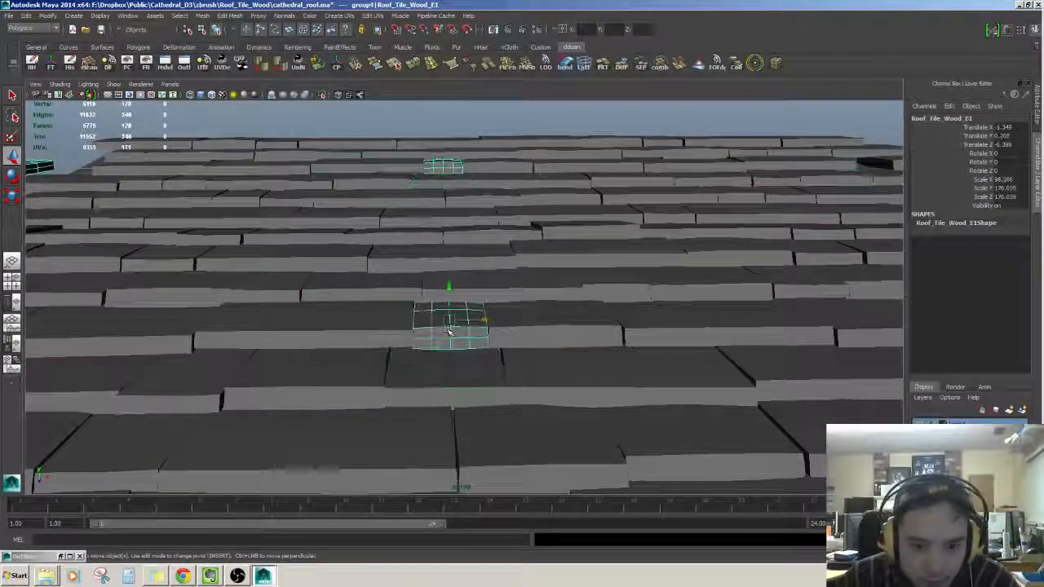
alt+drag(448, 331, 725, 401)
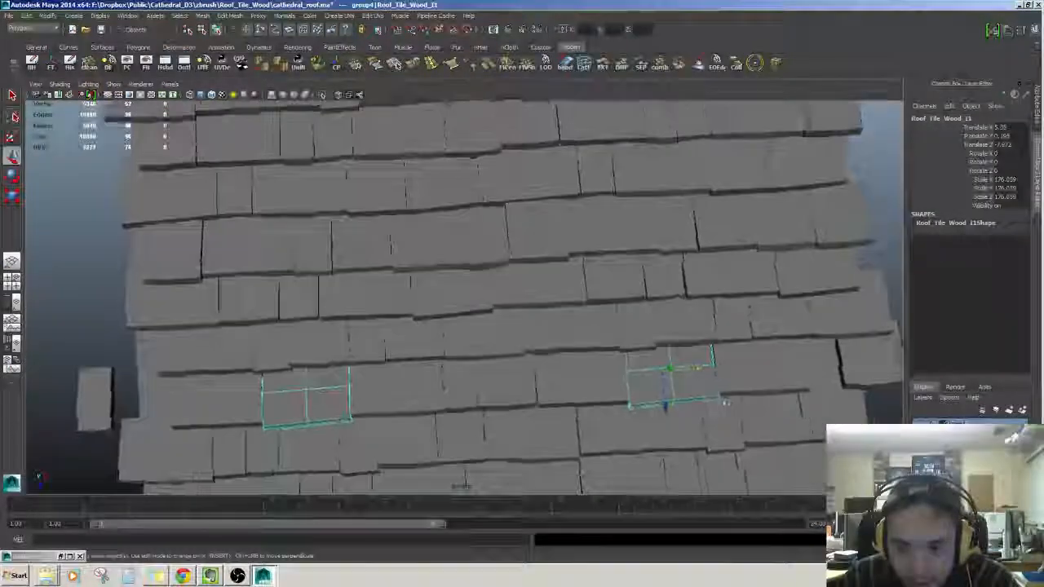
scroll(735, 398, down, 5)
click(811, 343)
scroll(807, 341, up, 3)
alt+drag(770, 320, 750, 338)
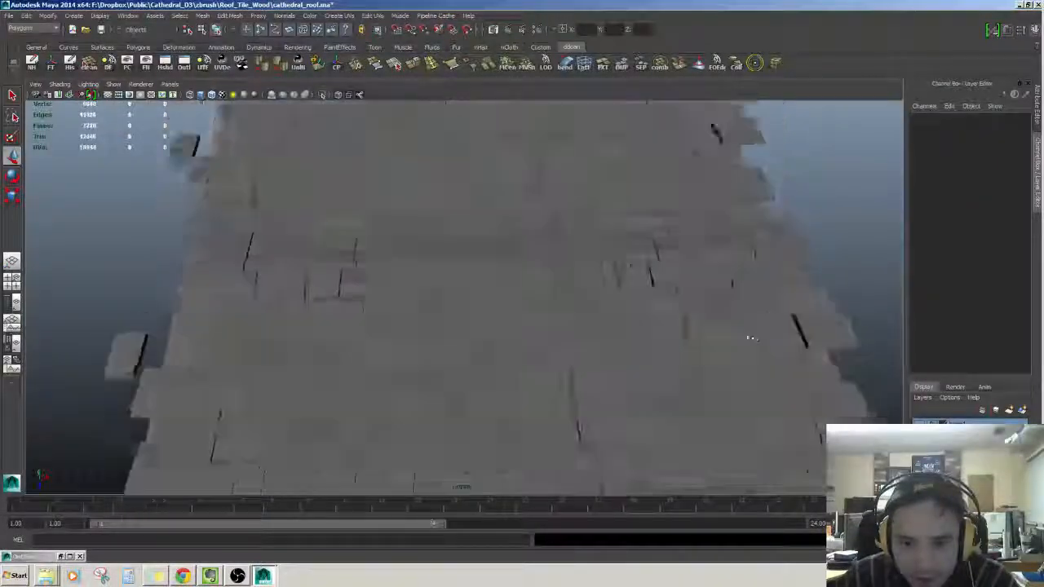
alt+drag(619, 357, 538, 331)
scroll(546, 327, down, 5)
Select the parent group of Roof_Tile_Wood_D4 and go through group1 to group4 to identify the roof section each covers
click(580, 207)
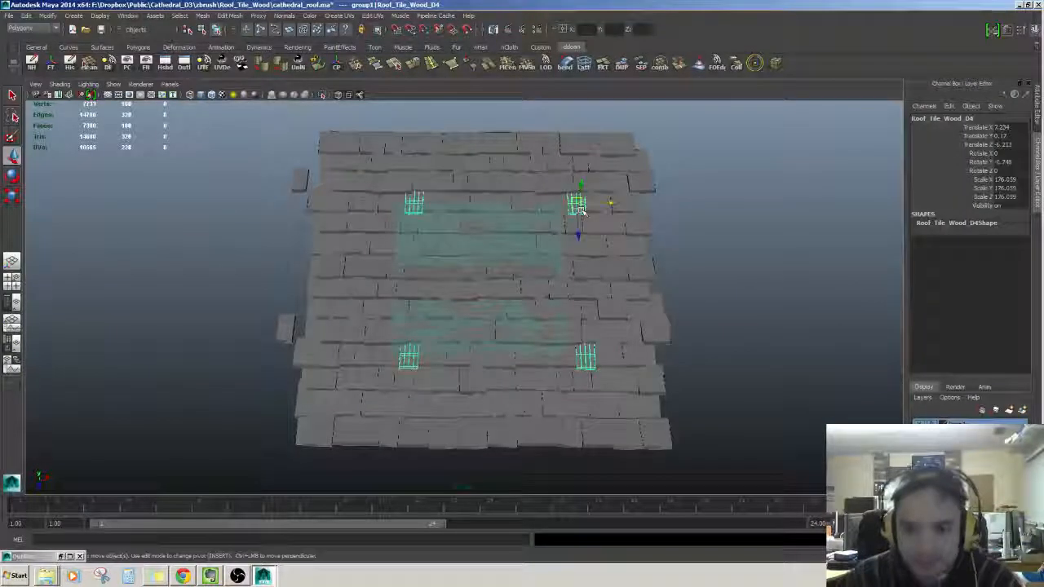
key(Up)
scroll(582, 276, up, 3)
alt+middle_drag(581, 276, 581, 299)
alt+drag(582, 298, 604, 293)
click(186, 71)
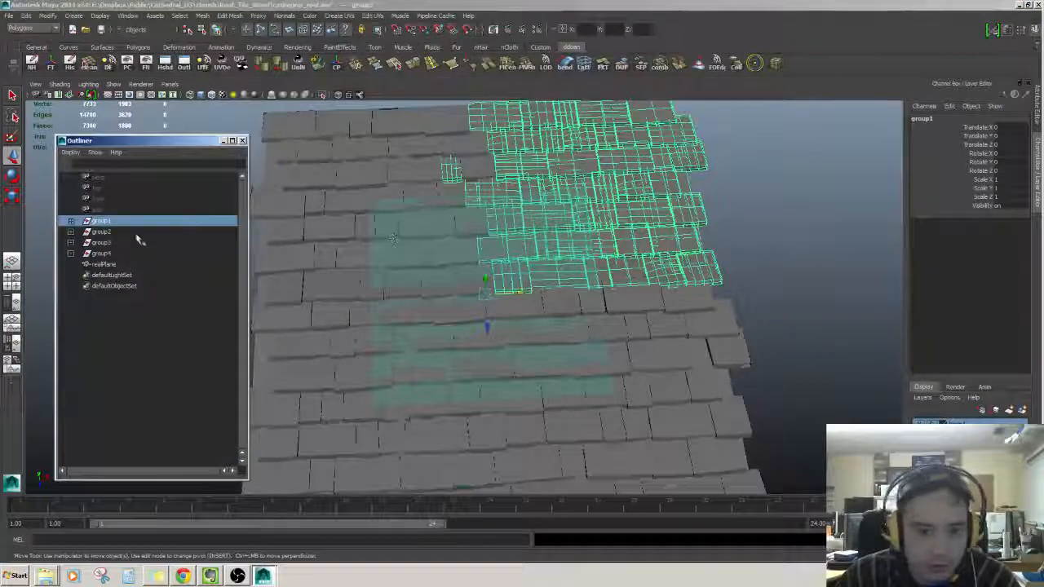
click(102, 242)
click(101, 253)
click(101, 243)
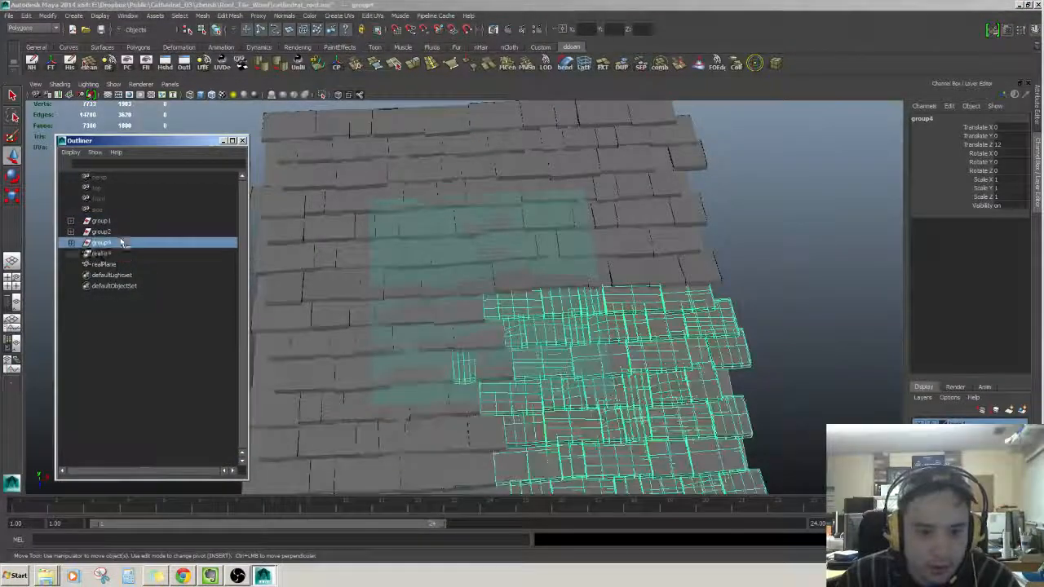
click(102, 232)
click(104, 222)
Rename group1 as group1_Instance and group2 as group2_Instance
double_click(105, 223)
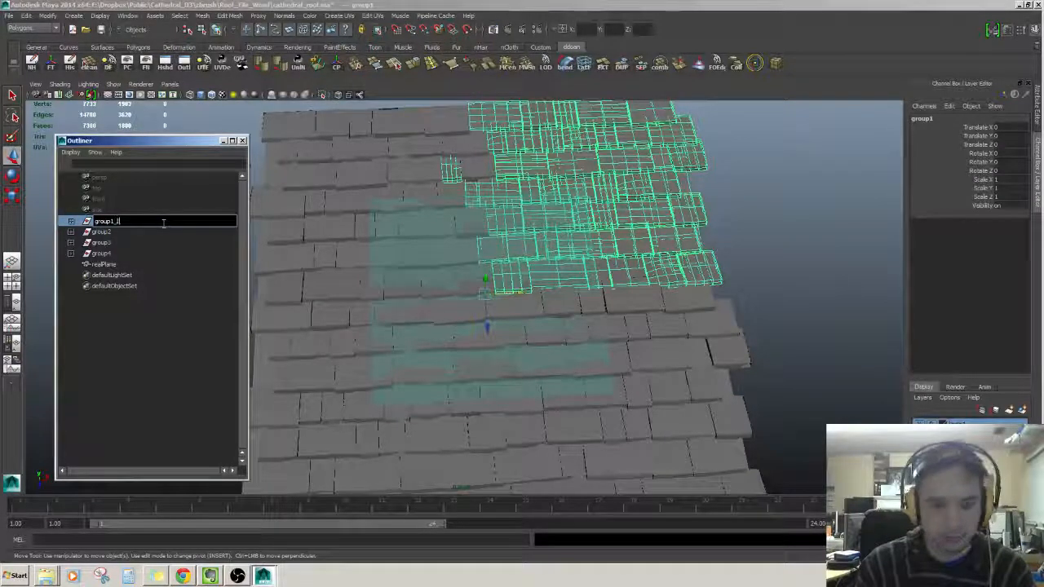
key(Return)
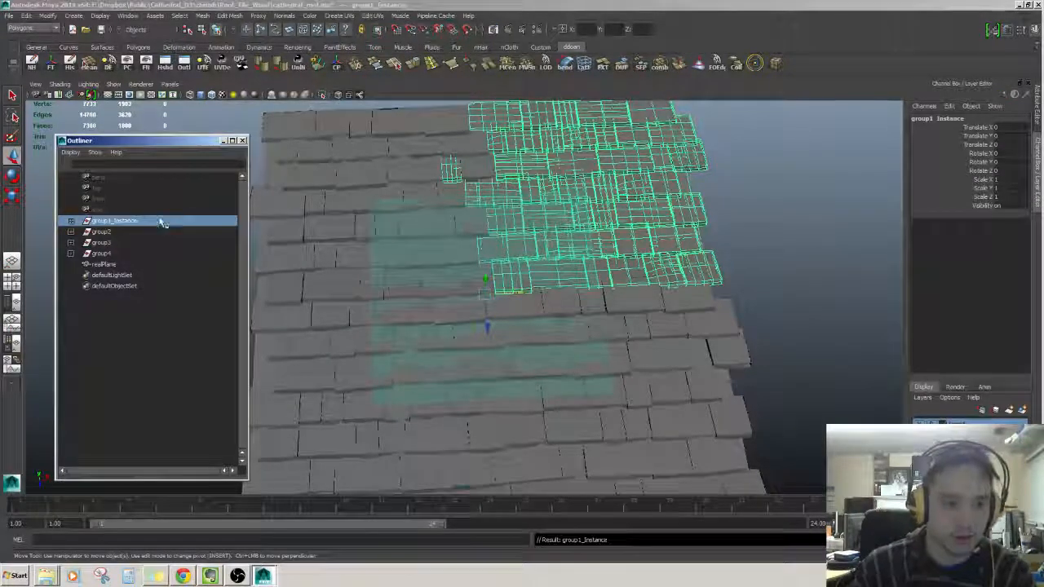
click(102, 232)
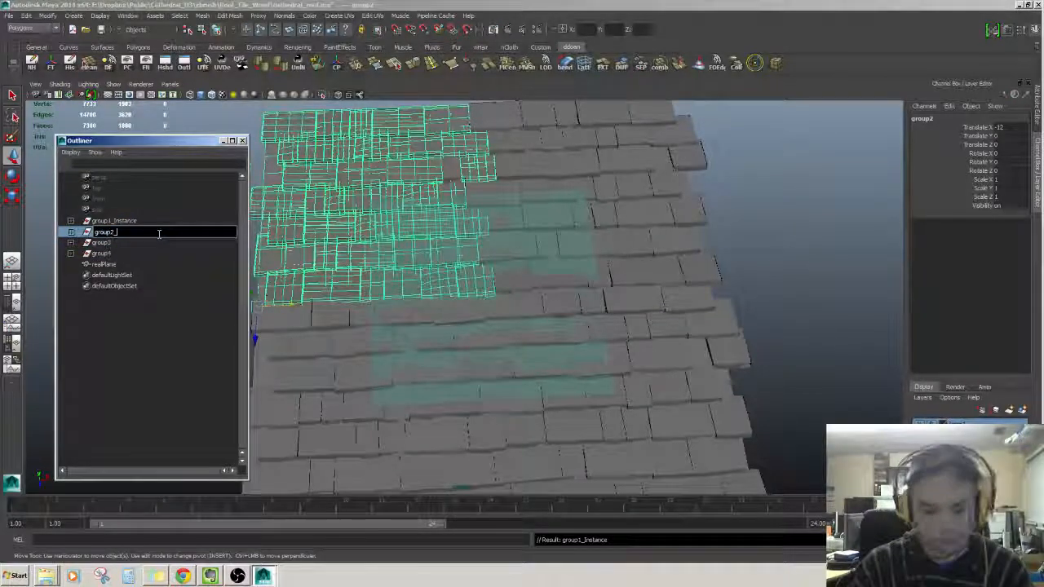
text(_Instance)
key(Return)
Rename group3 as group3_Instance and group4 as group4_Instance
click(159, 243)
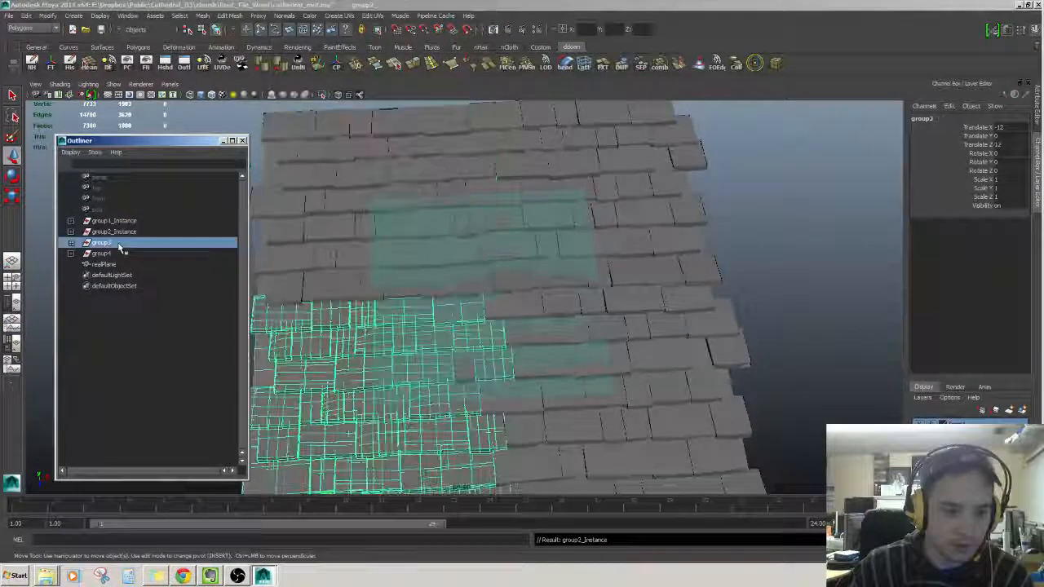
double_click(158, 242)
text(_Instance)
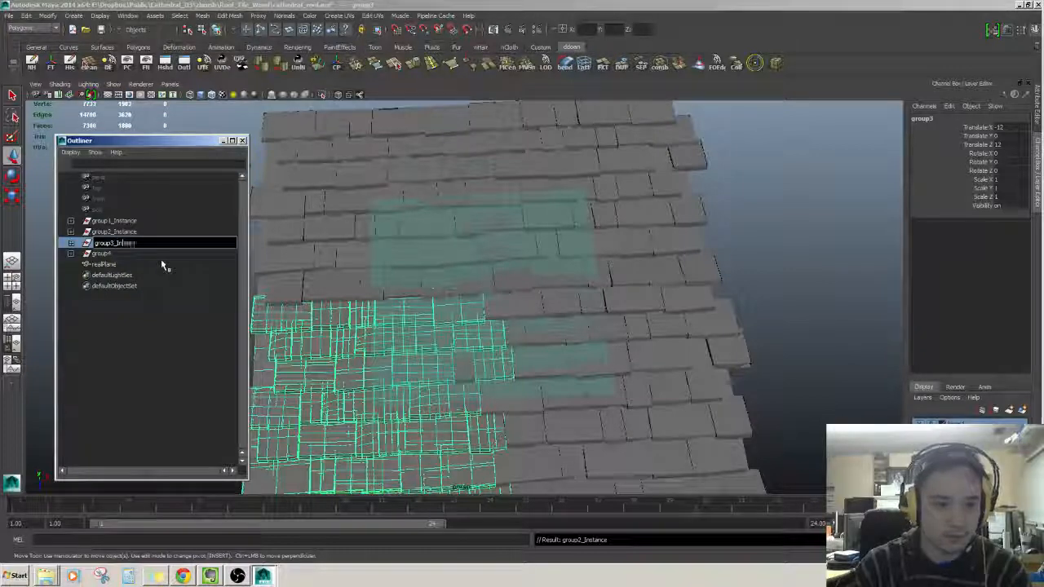
key(Return)
double_click(136, 253)
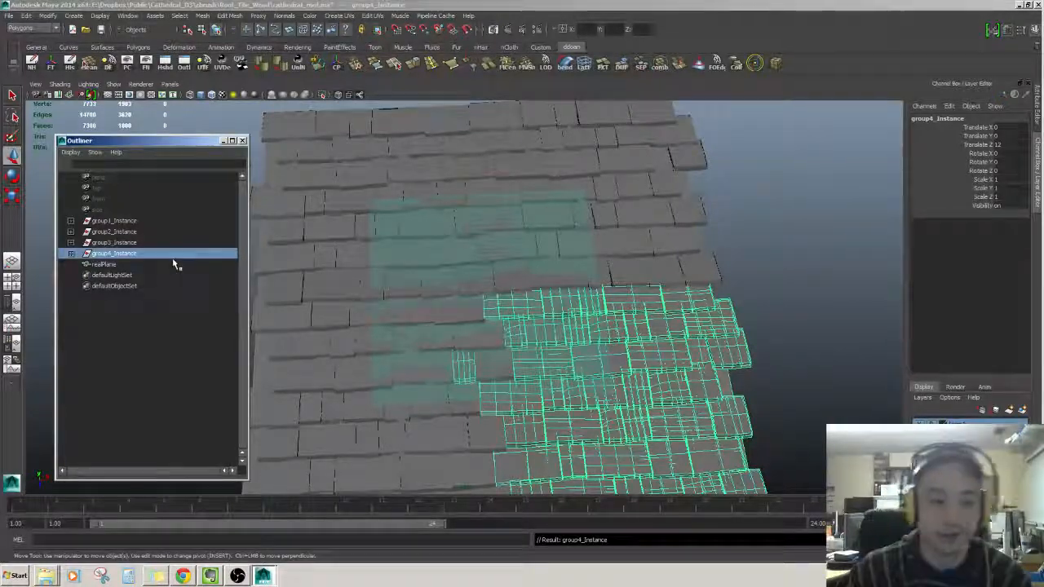
Duplicate group1_Instance and rename the copy as group1_Dup
click(124, 220)
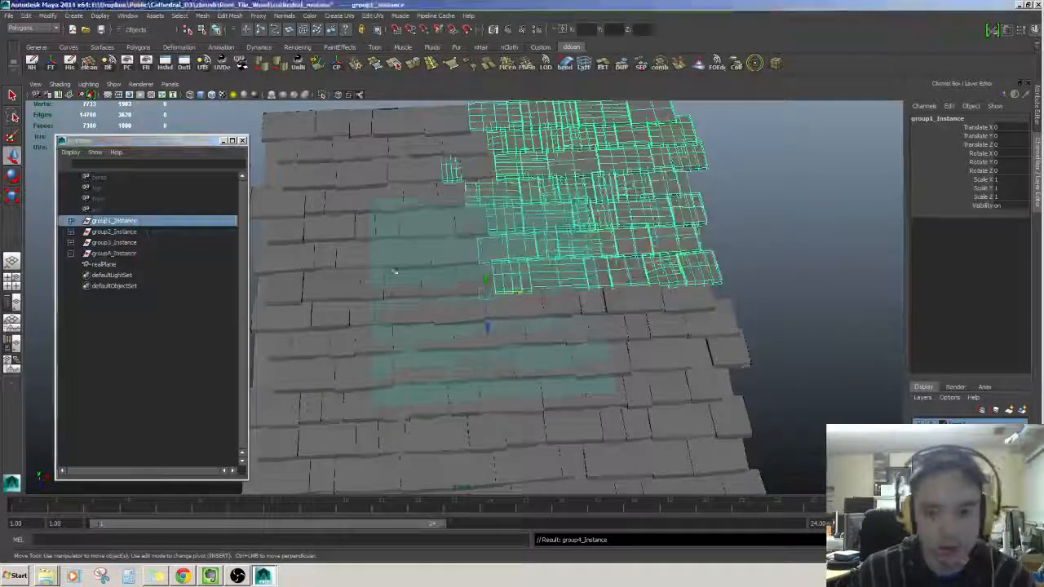
alt+drag(392, 277, 423, 286)
click(124, 223)
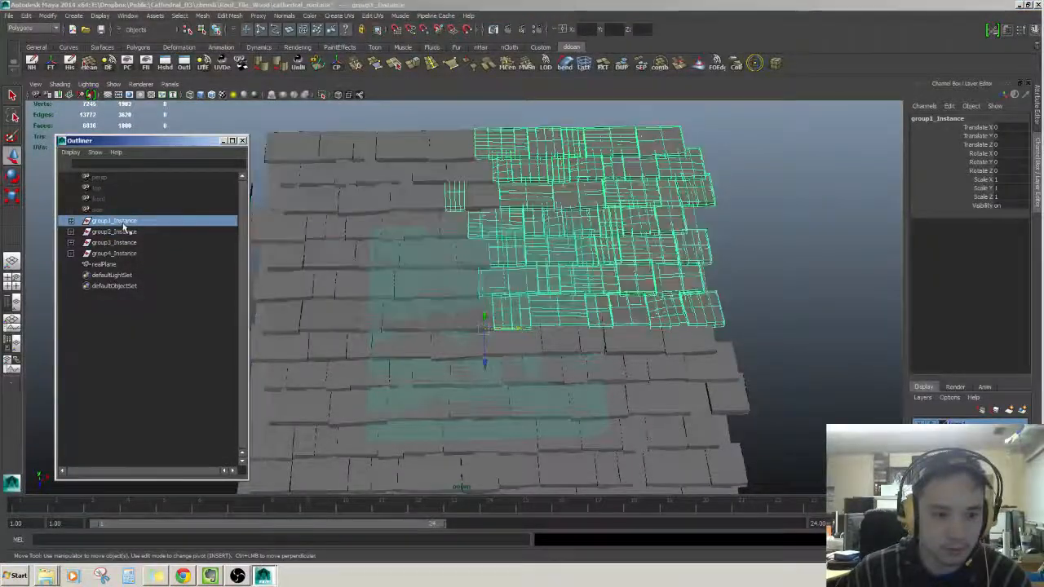
key(ctrl+d)
double_click(142, 279)
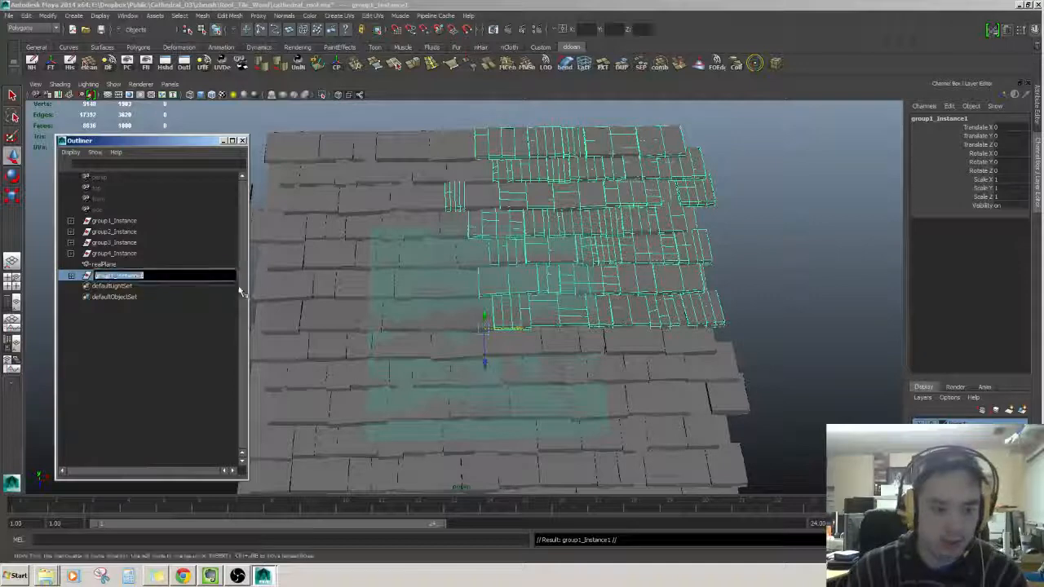
key(BackSpace)
key(BackSpace)
key(BackSpace)
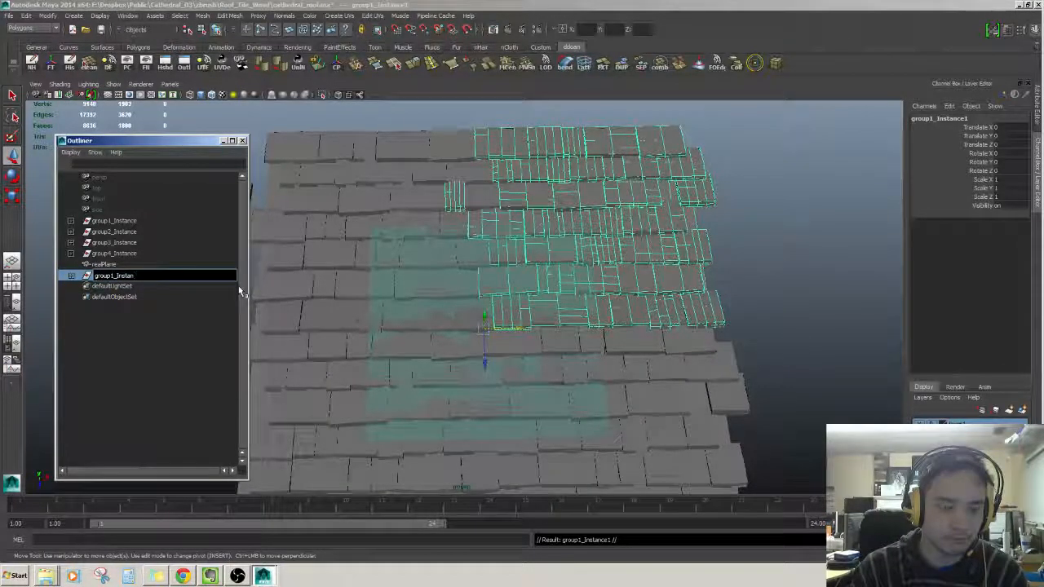
key(BackSpace)
key(BackSpace)
key(BackSpace)
key(BackSpace)
key(BackSpace)
key(BackSpace)
text(Dup)
key(Return)
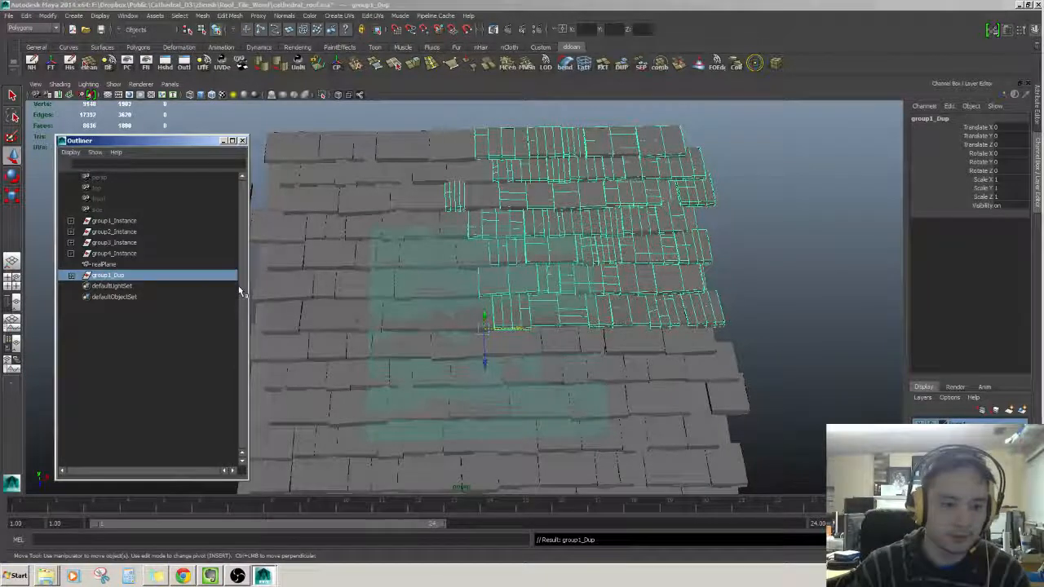
Duplicate group2_Instance and rename the copy as group2_Dup
click(97, 232)
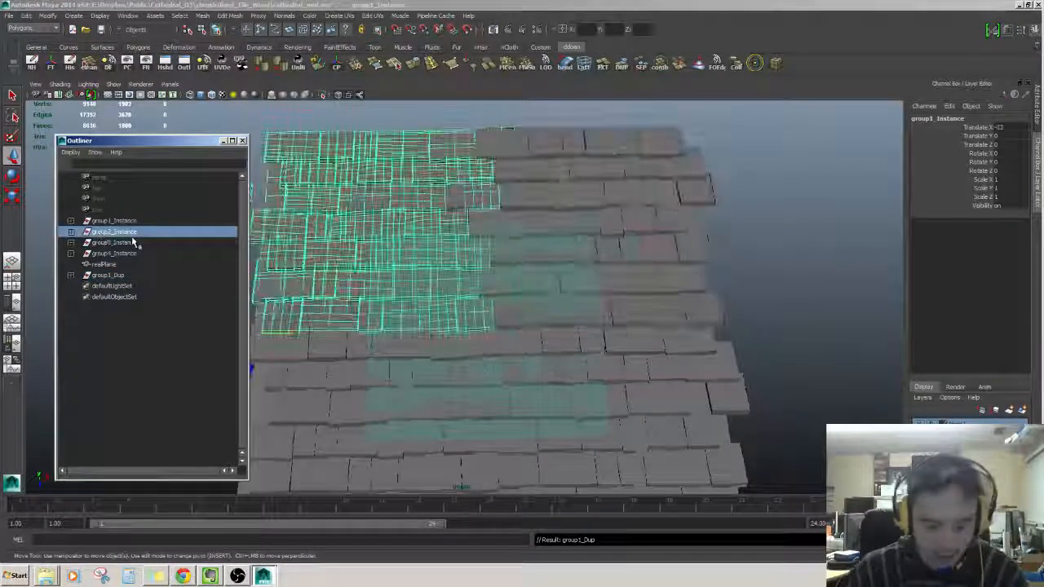
key(ctrl+d)
double_click(135, 287)
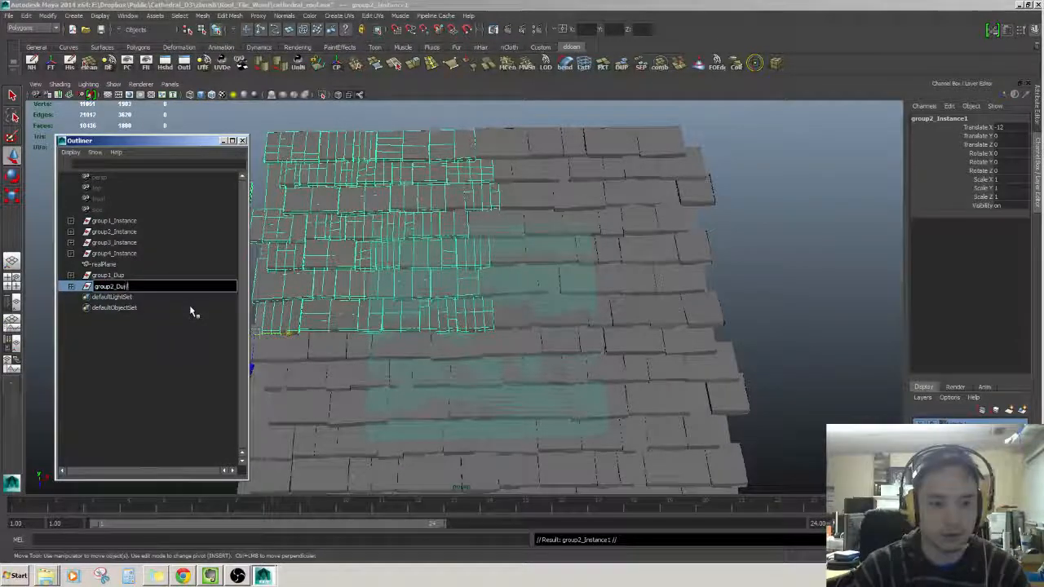
Duplicate group3_Instance and group4_Instance, naming the copies group3_Dup and group4_Dup
click(123, 243)
key(ctrl+d)
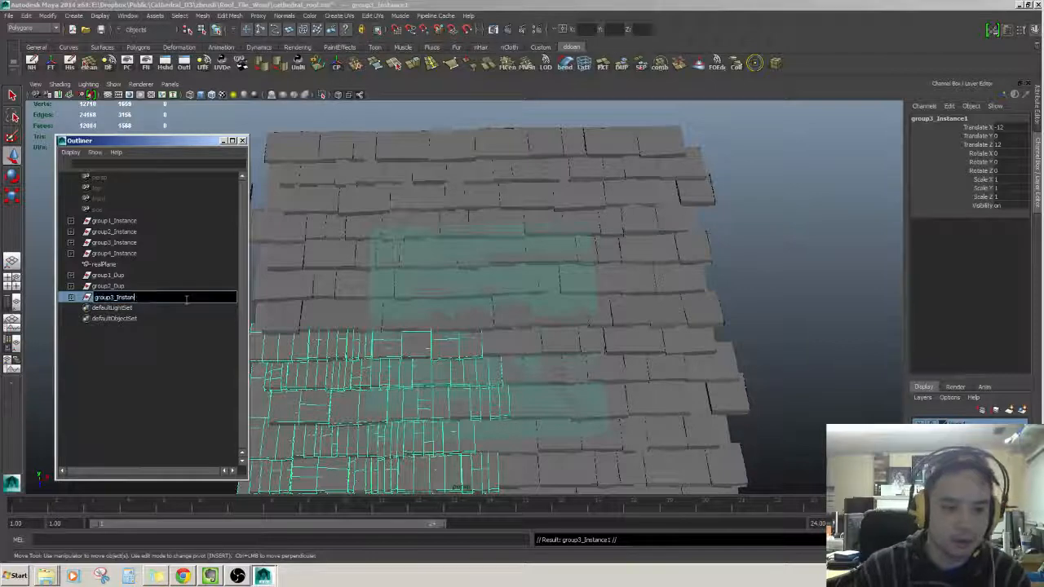
click(187, 300)
text(group3_Dup)
key(Return)
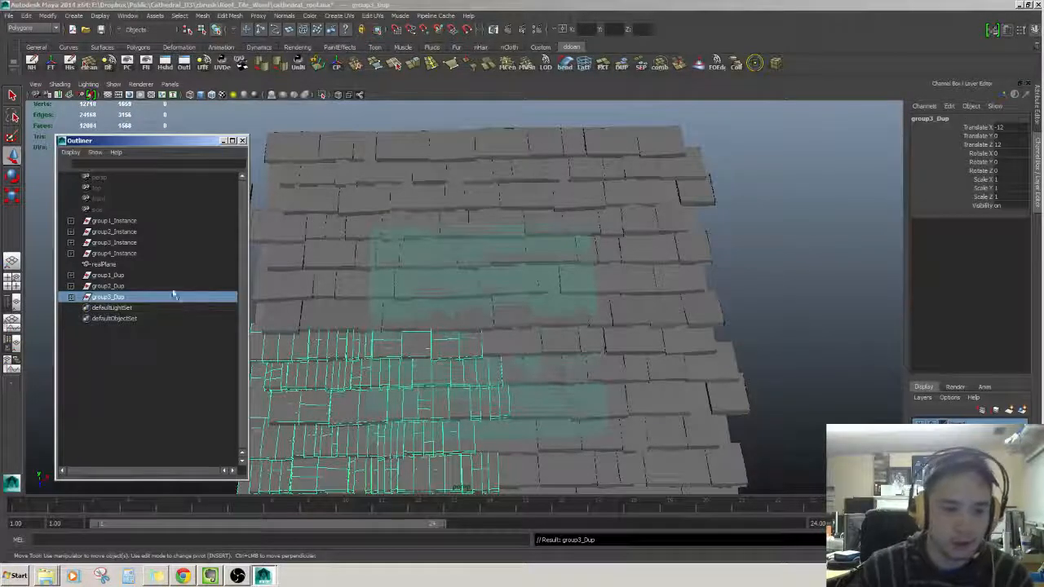
click(120, 254)
key(ctrl+d)
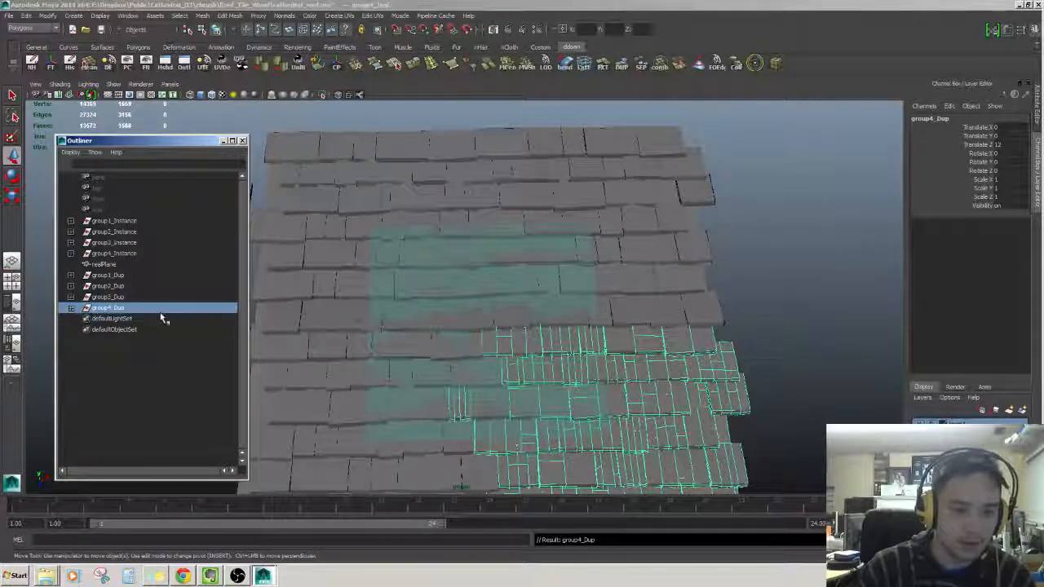
Hide the four instance groups, leaving the Dup groups and realPlane displayed
drag(123, 255, 138, 222)
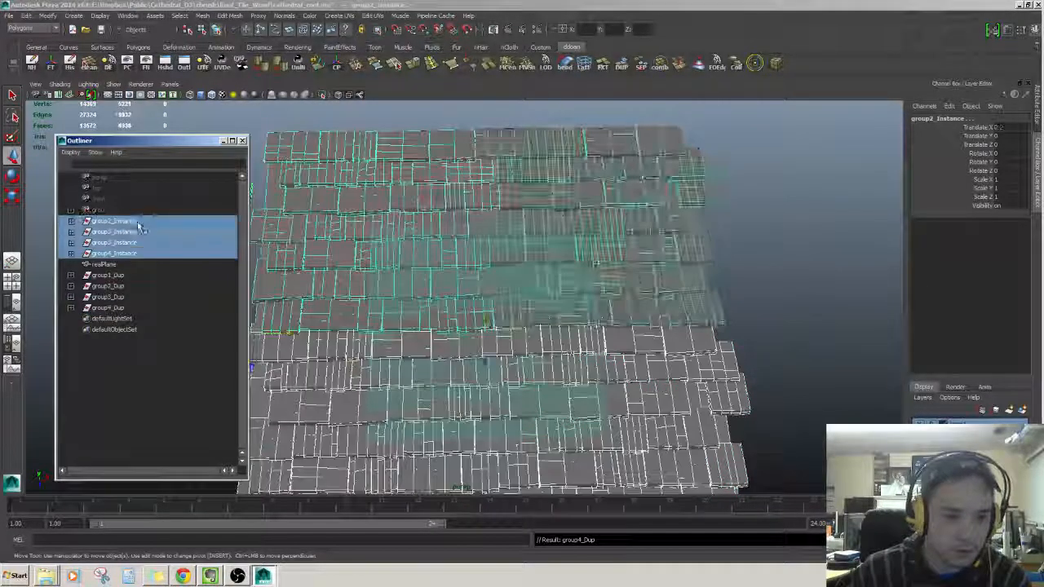
key(ctrl+h)
alt+drag(351, 265, 373, 252)
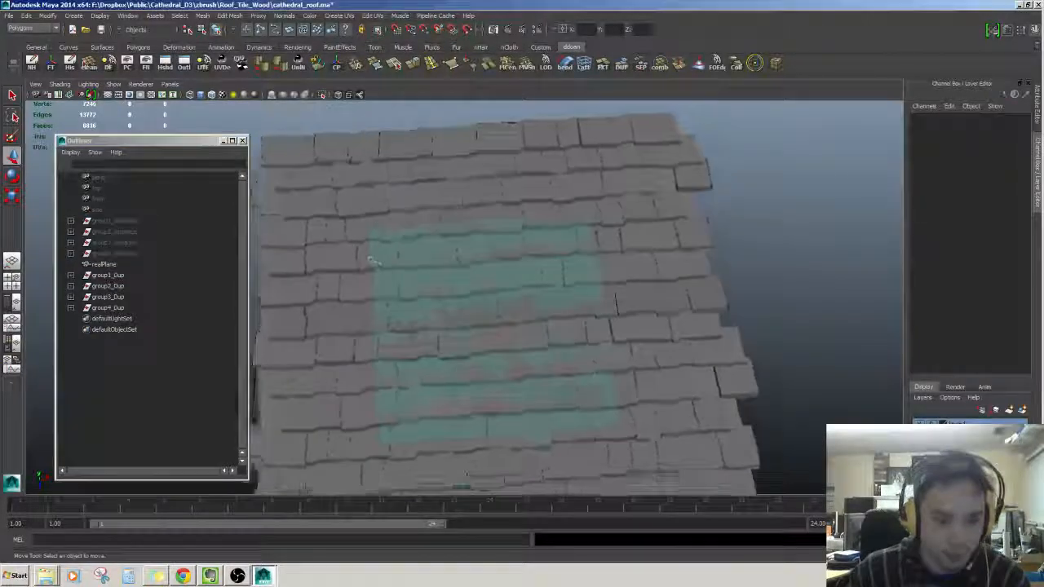
mouse_move(372, 252)
alt+right_down()
mouse_move(423, 196)
mouse_move(359, 265)
alt+right_up()
alt+drag(359, 265, 447, 275)
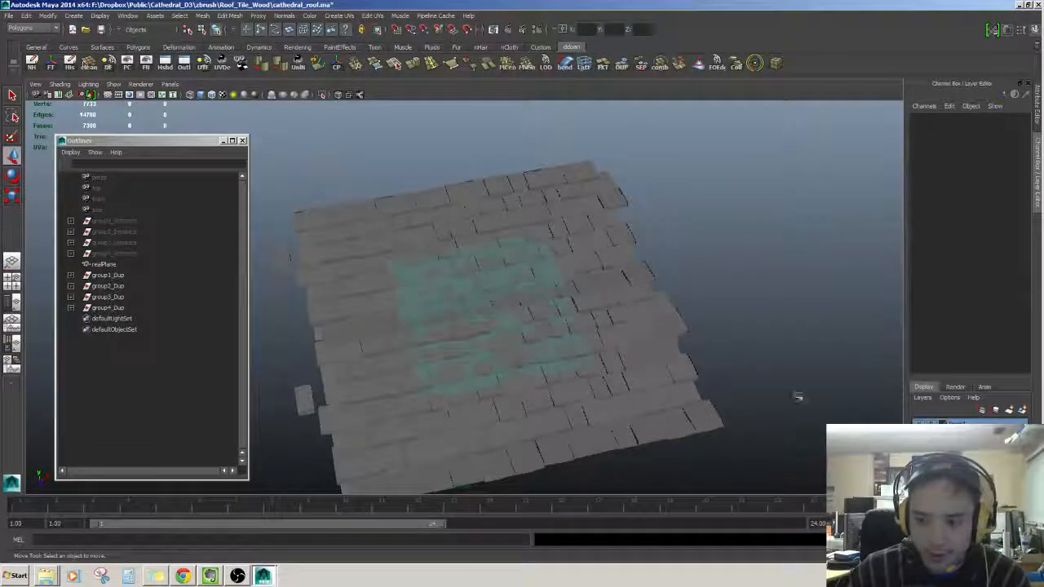
alt+drag(623, 278, 865, 413)
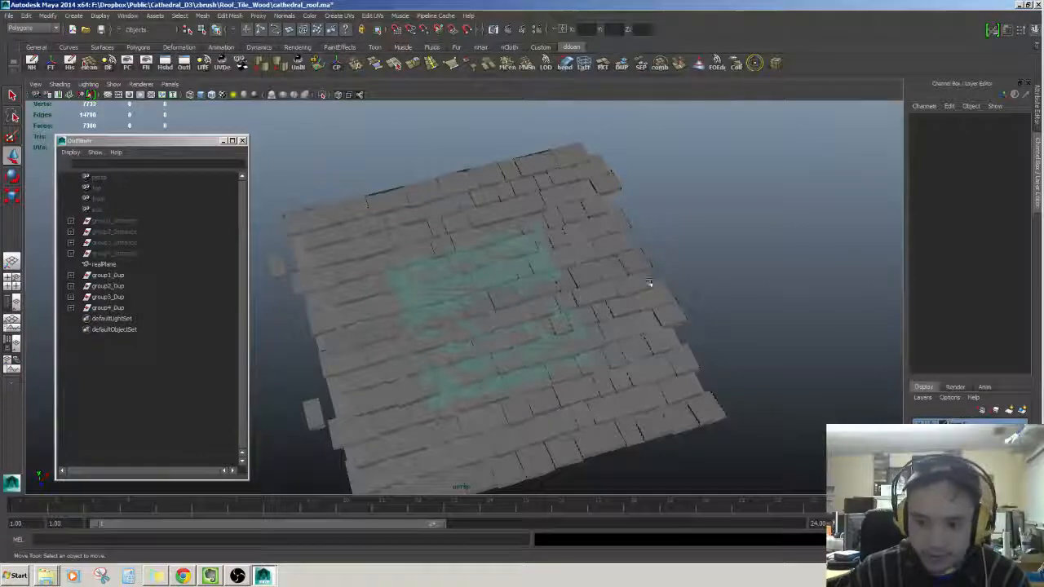
alt+drag(649, 283, 630, 281)
Select the Dup groups one at a time to check which quarter of the roof each one covers
click(508, 283)
alt+right_drag(508, 282, 517, 307)
click(121, 289)
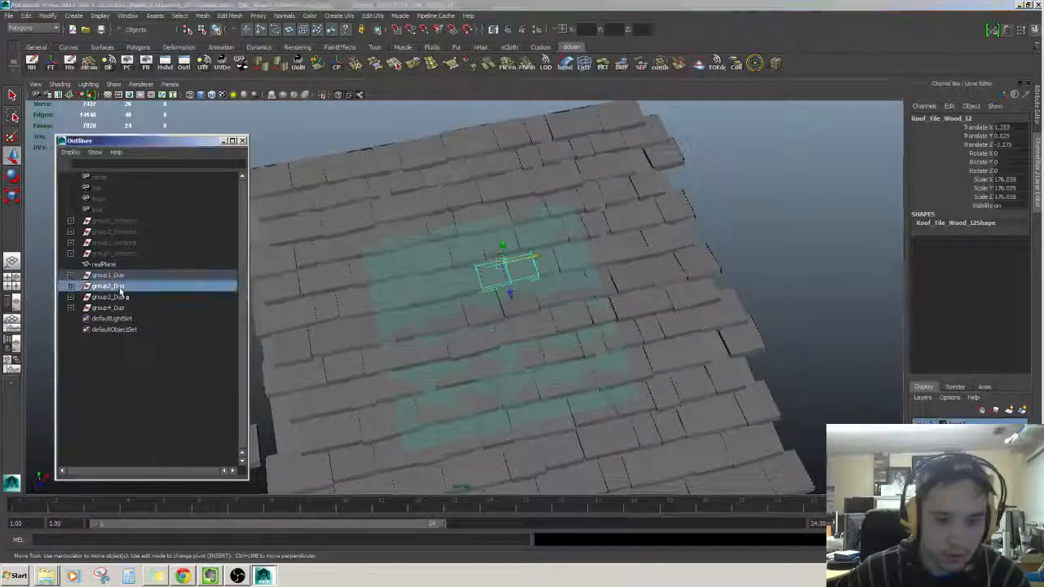
drag(129, 298, 155, 308)
click(137, 309)
click(149, 298)
click(148, 286)
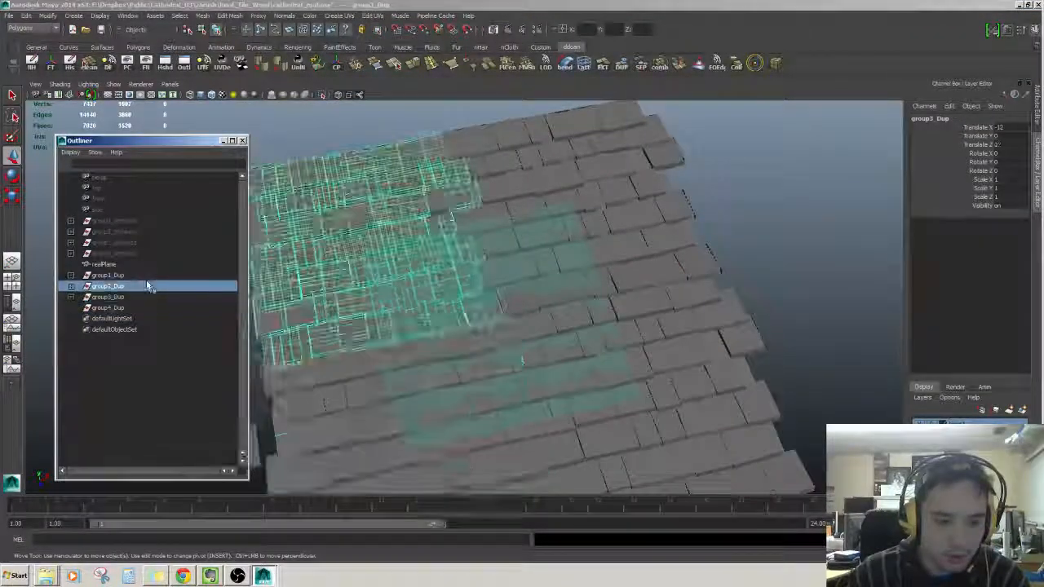
click(149, 278)
alt+drag(588, 273, 694, 257)
alt+middle_drag(759, 233, 693, 289)
alt+right_drag(709, 289, 685, 289)
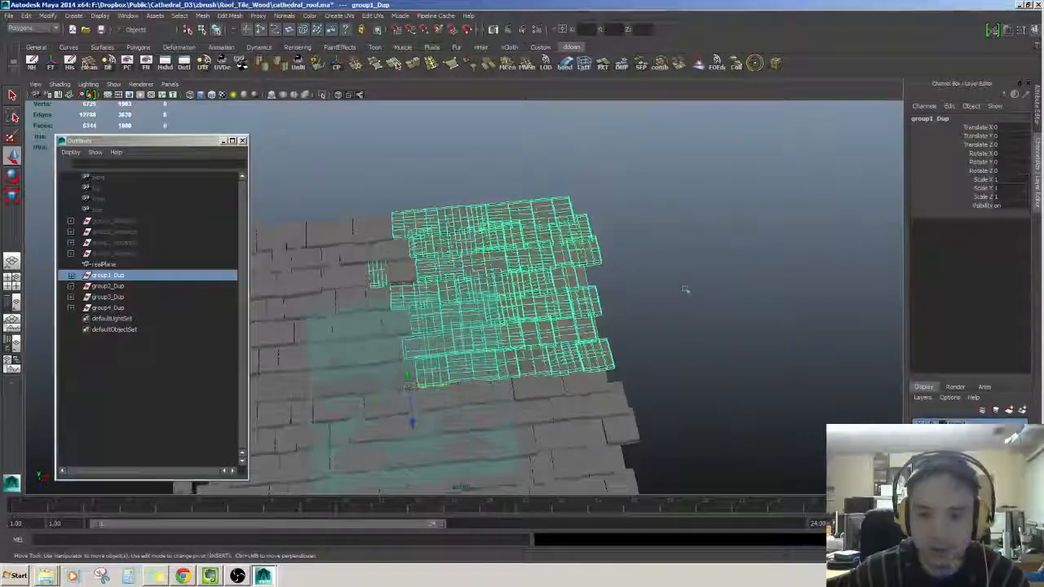
Delete the first row of group1_Dup tiles extending past the right edge of realPlane
click(666, 352)
click(612, 374)
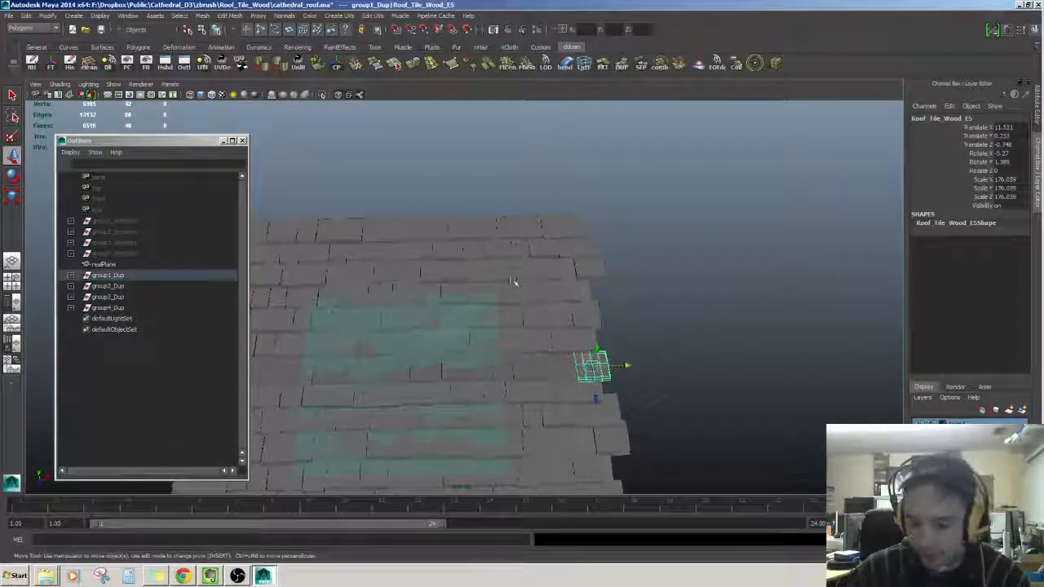
alt+middle_drag(557, 310, 634, 289)
click(634, 303)
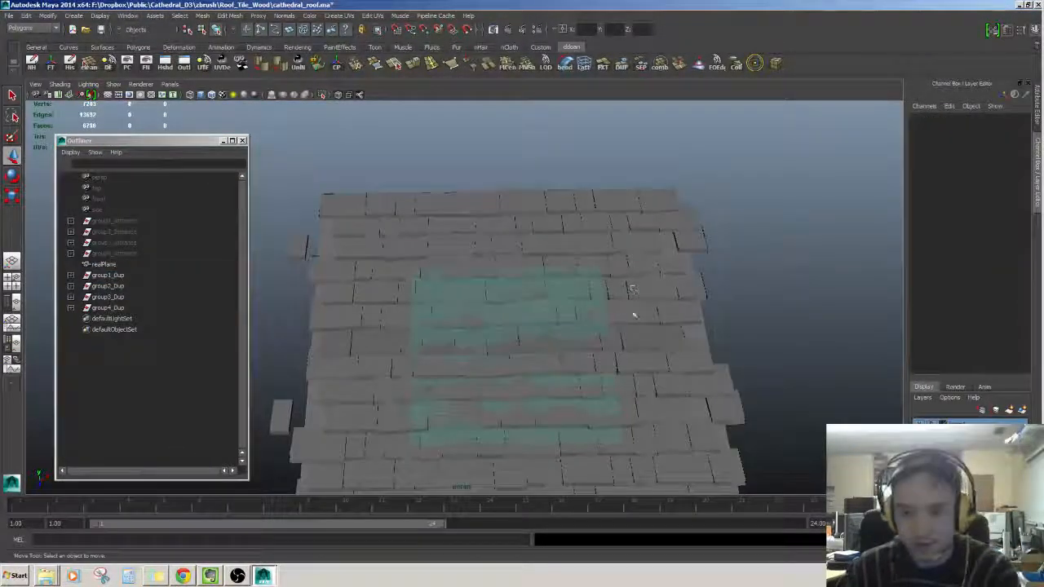
click(677, 337)
key(Delete)
click(644, 340)
key(Delete)
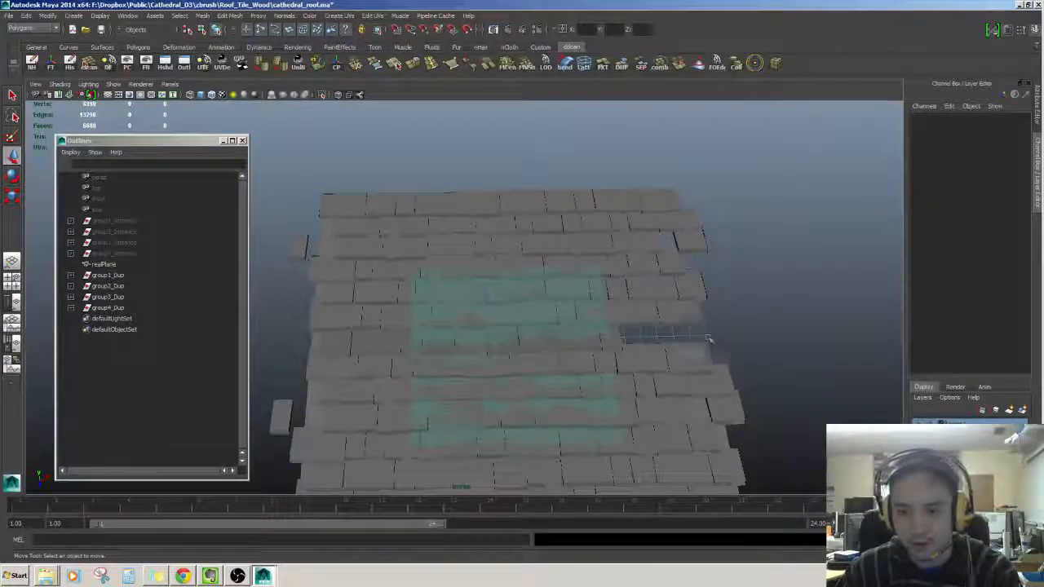
Delete the block of group1_Dup and group4_Dup tiles lying beyond the right edge of realPlane
alt+right_drag(710, 341, 662, 340)
alt+drag(661, 340, 592, 206)
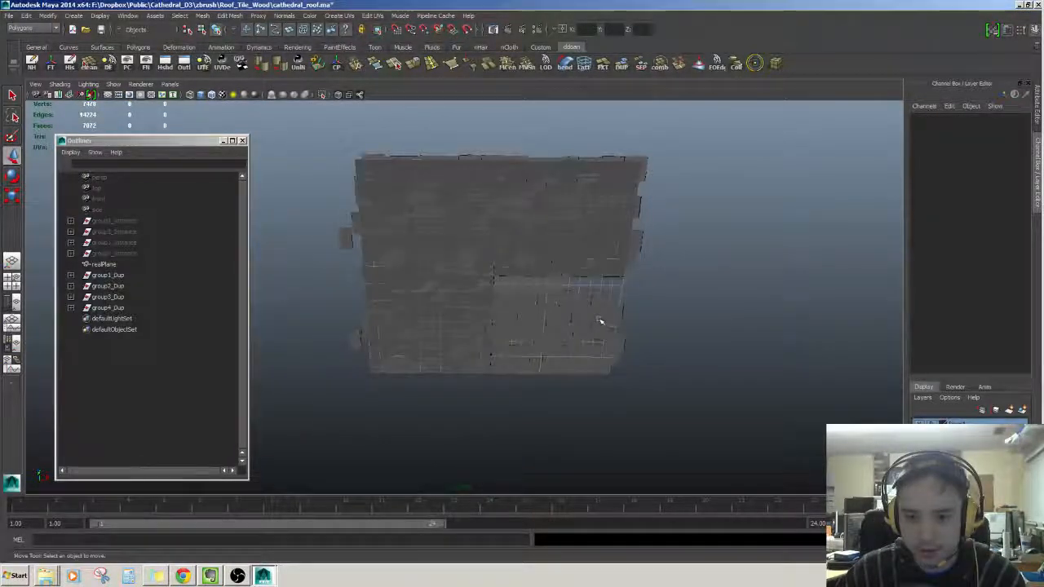
click(560, 286)
alt+drag(563, 289, 563, 338)
alt+right_drag(530, 347, 580, 351)
alt+drag(580, 352, 657, 473)
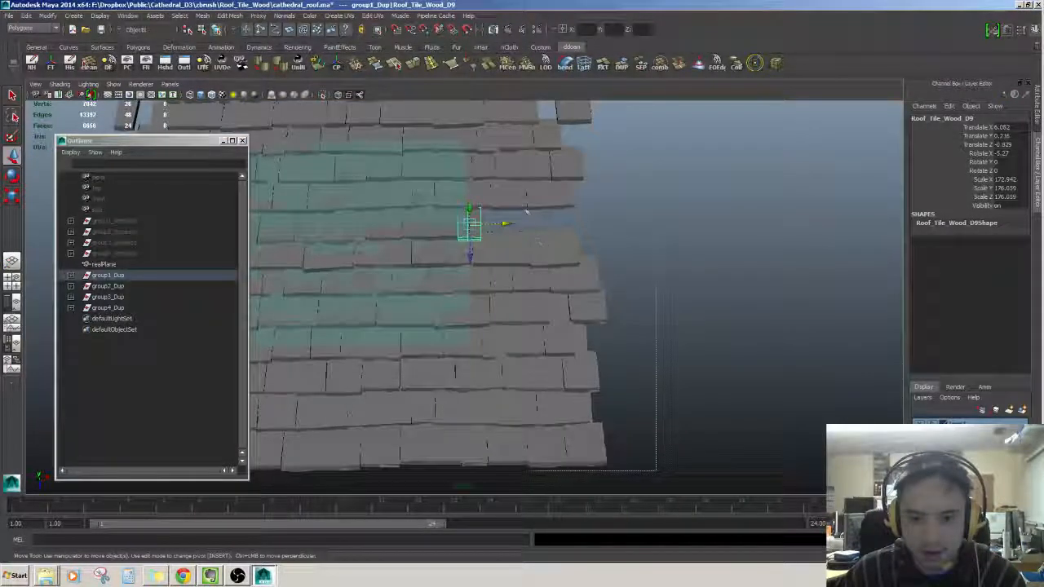
drag(500, 201, 499, 198)
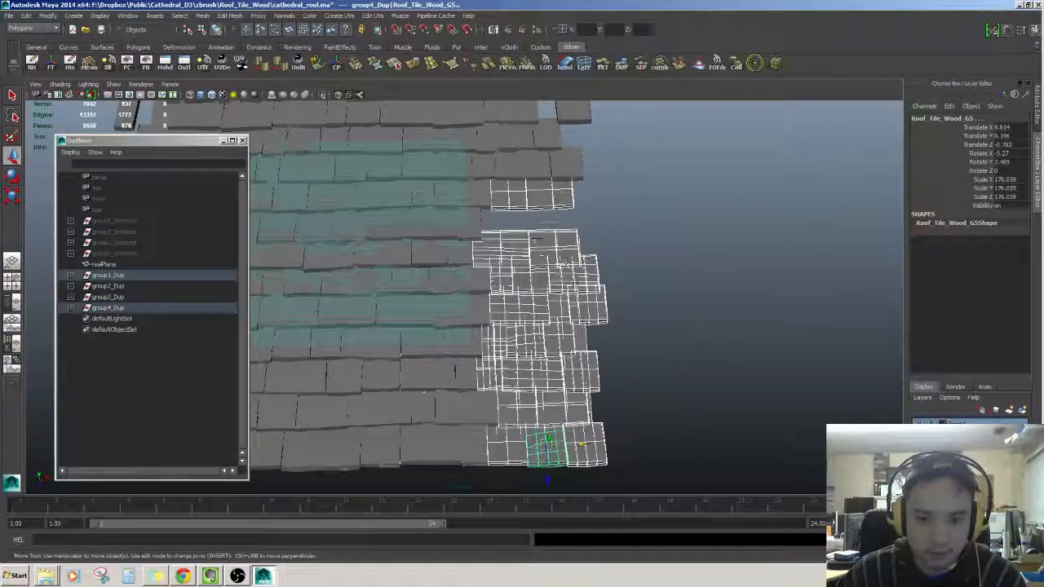
alt+drag(548, 281, 573, 295)
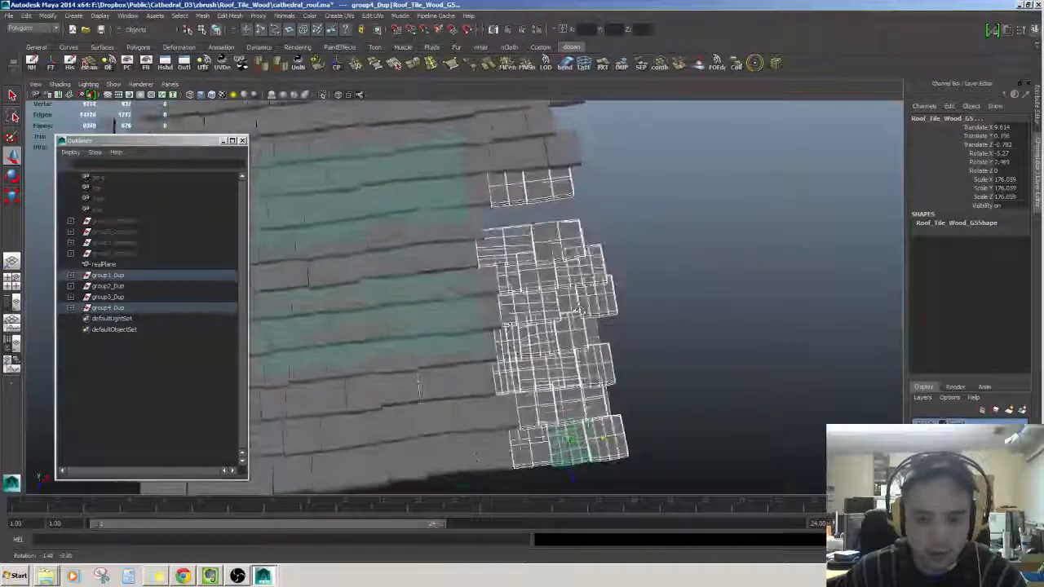
click(608, 340)
alt+right_drag(608, 339, 594, 288)
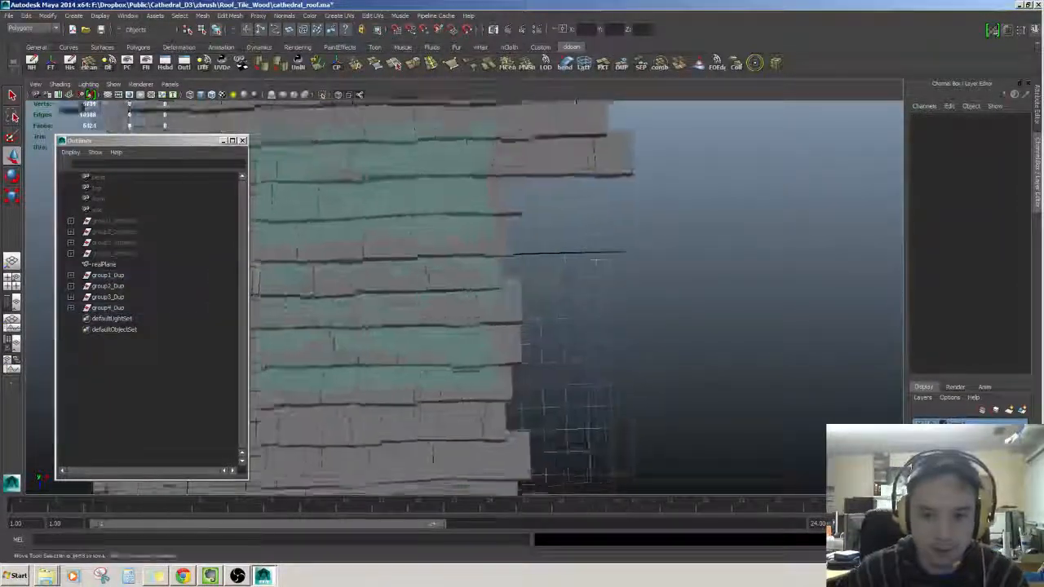
alt+middle_drag(594, 289, 609, 340)
Delete the remaining group1_Dup tiles in the two rows that overhang realPlane's upper right side
click(557, 322)
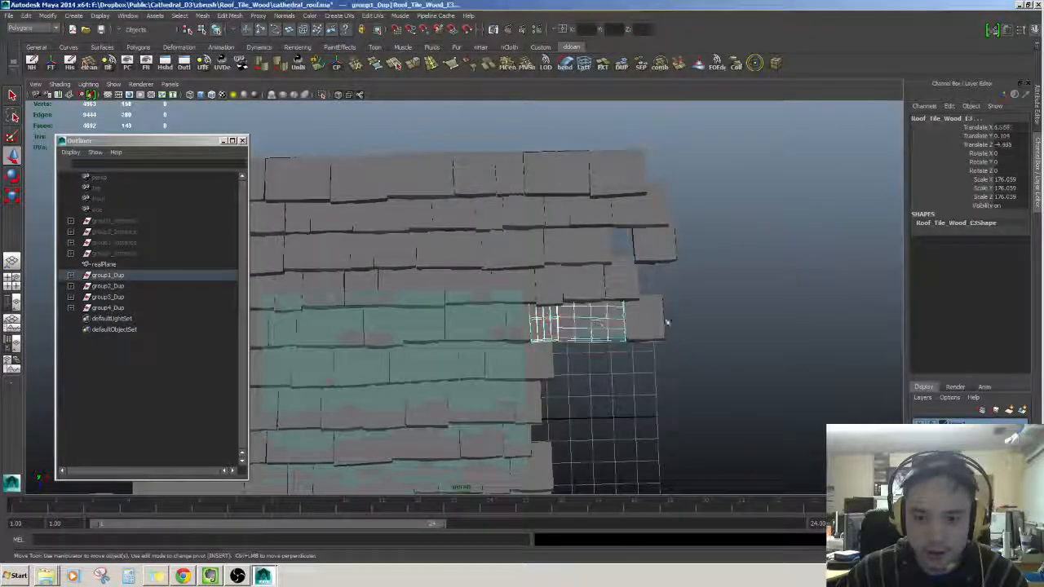
scroll(677, 325, up, 2)
click(655, 324)
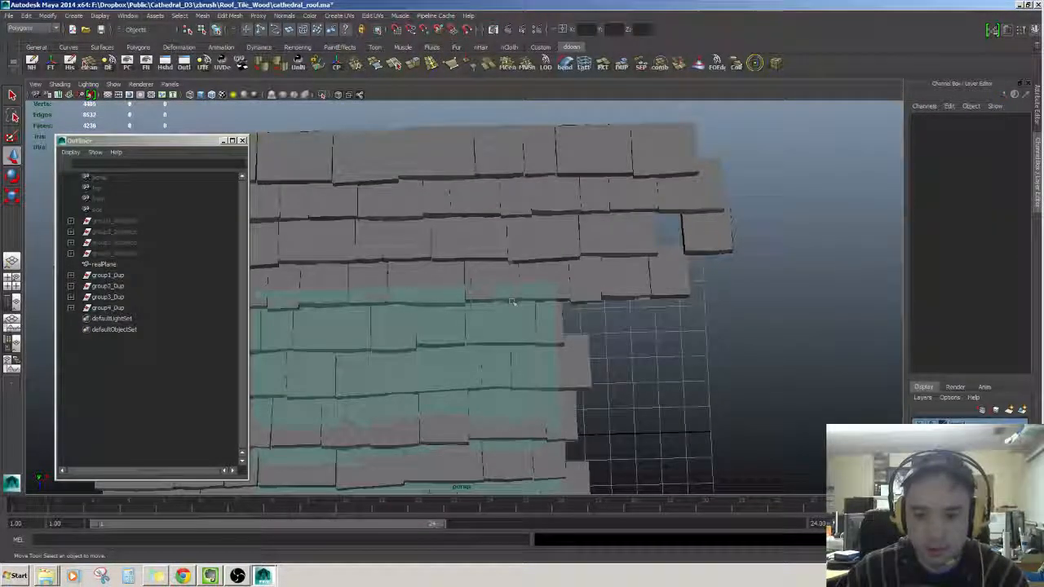
alt+middle_drag(512, 301, 521, 349)
click(600, 321)
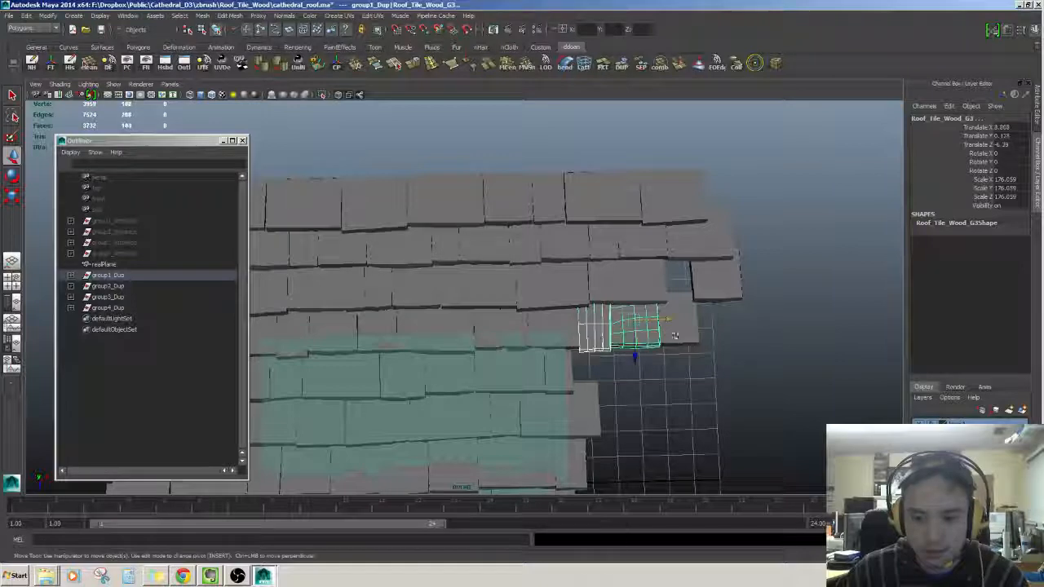
key(Delete)
Delete the outermost column of group2_Dup and group3_Dup tiles along the roof's left edge
alt+middle_drag(522, 330, 776, 327)
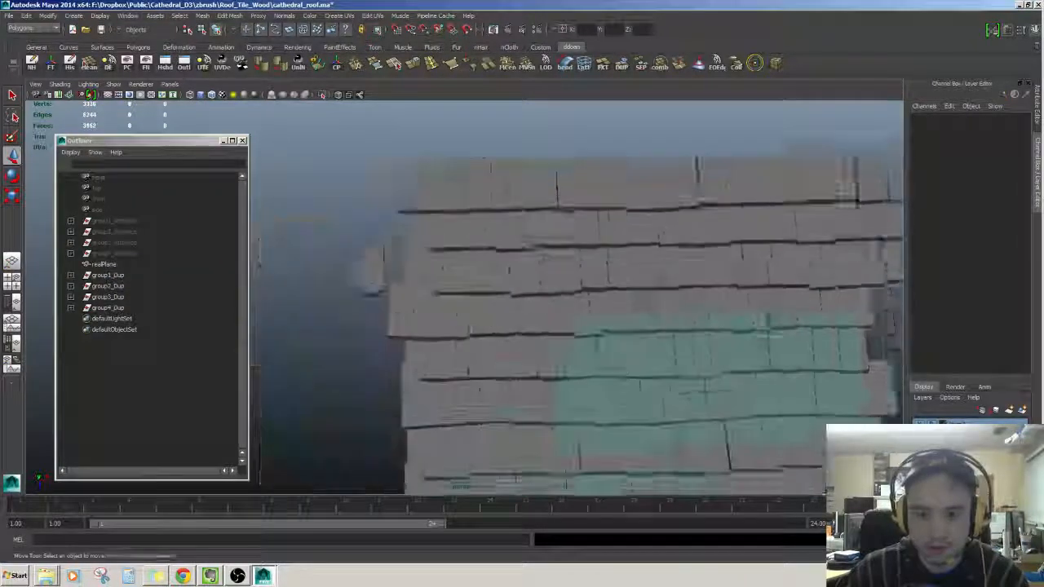
alt+right_drag(775, 326, 509, 290)
alt+middle_drag(509, 290, 509, 248)
drag(392, 198, 466, 465)
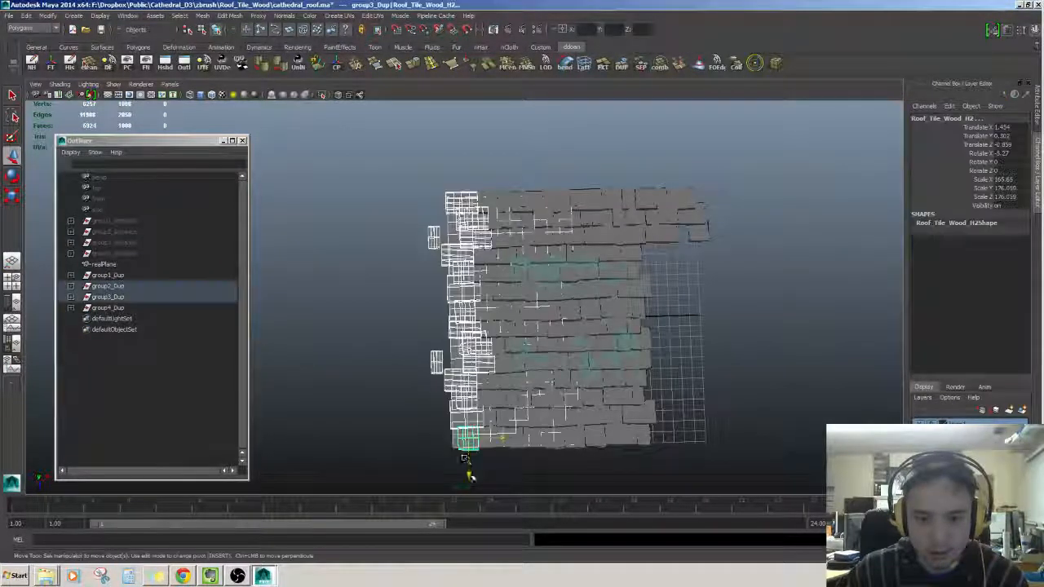
key(Delete)
Delete the tile rows lying below the lower edge of realPlane
alt+right_drag(460, 403, 460, 335)
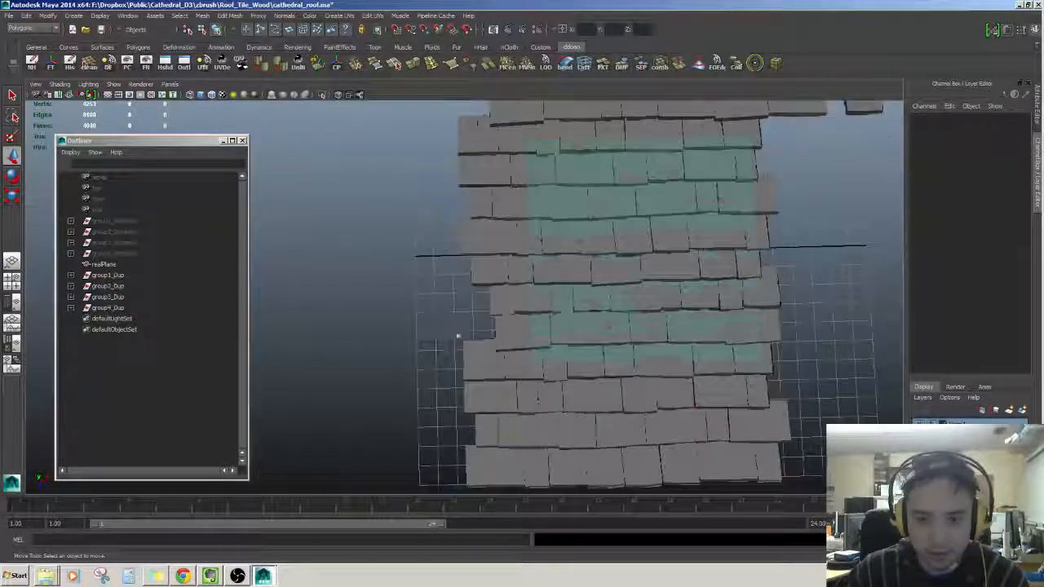
alt+drag(459, 336, 453, 350)
drag(391, 315, 857, 420)
key(Delete)
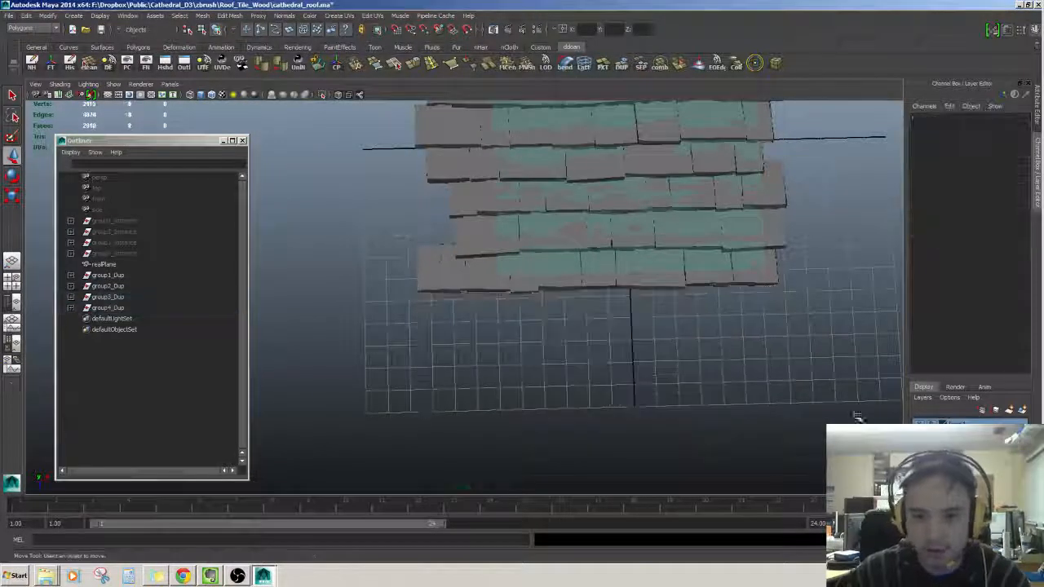
Delete the stray tile and the overhanging tiles left of realPlane in the lower rows
alt+middle_drag(445, 329, 446, 357)
click(451, 305)
alt+middle_drag(450, 304, 462, 343)
key(Delete)
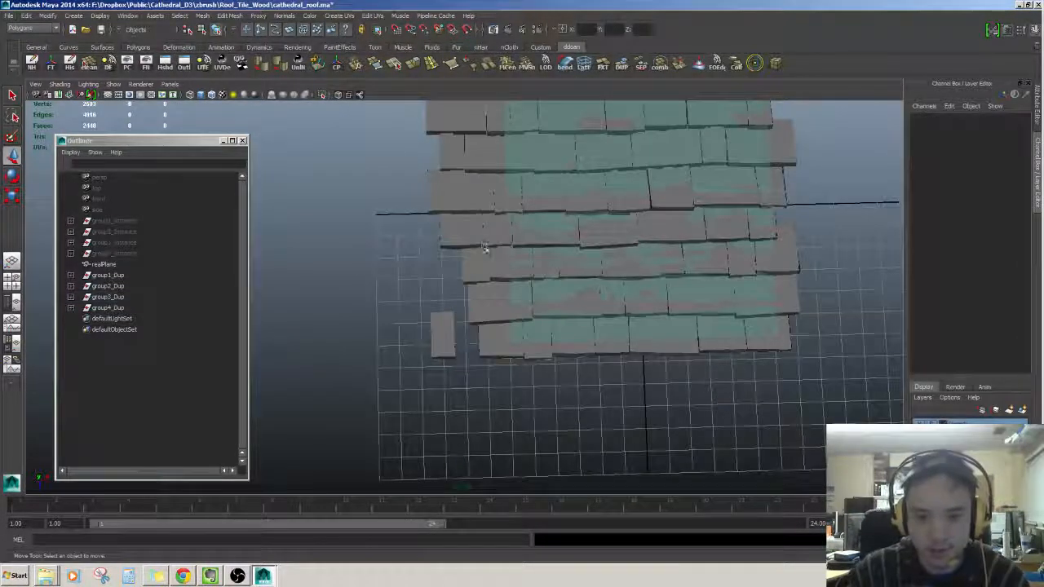
click(437, 324)
shift+click(468, 272)
alt+middle_drag(467, 271, 470, 314)
shift+click(461, 272)
shift+click(456, 234)
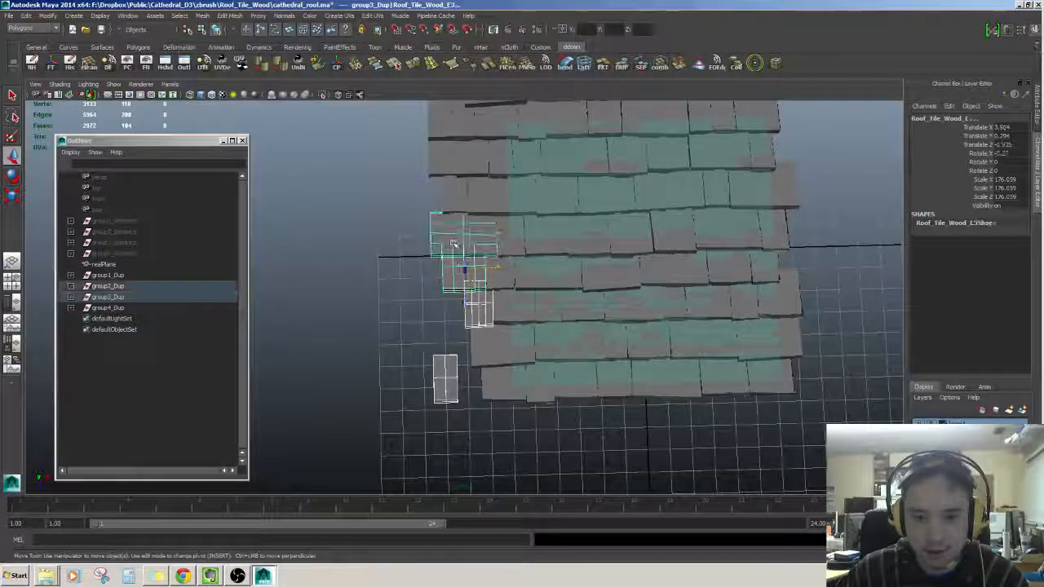
alt+middle_drag(457, 228, 460, 313)
key(Delete)
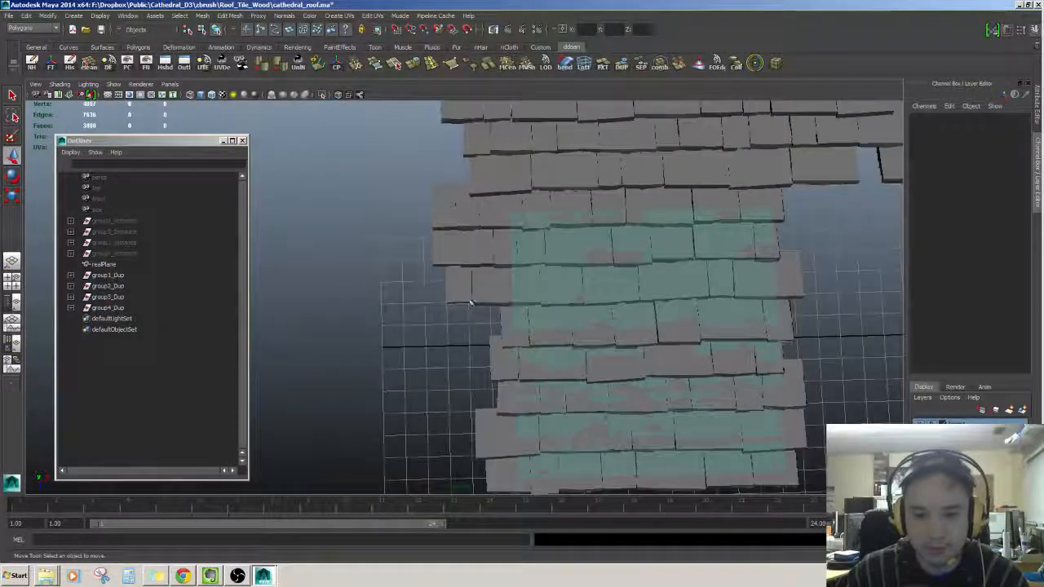
Delete the three overhanging tiles left of realPlane in the upper rows
click(459, 286)
shift+click(450, 252)
shift+click(455, 205)
alt+middle_drag(455, 205, 494, 257)
key(Delete)
Delete the tile rows lying above the upper edge of realPlane
alt+middle_drag(519, 186, 422, 207)
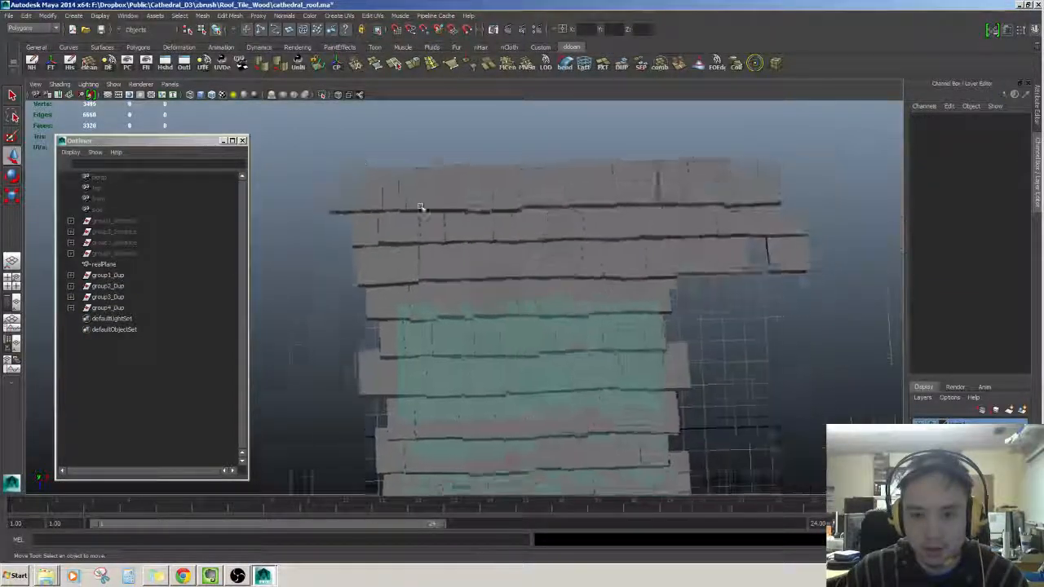
alt+right_drag(416, 207, 343, 198)
drag(655, 258, 793, 220)
key(Delete)
Examine the trimmed tile patch from low angles to see how the tiles sit against realPlane
alt+right_drag(792, 219, 718, 293)
alt+drag(719, 294, 674, 271)
click(576, 269)
alt+drag(588, 281, 614, 256)
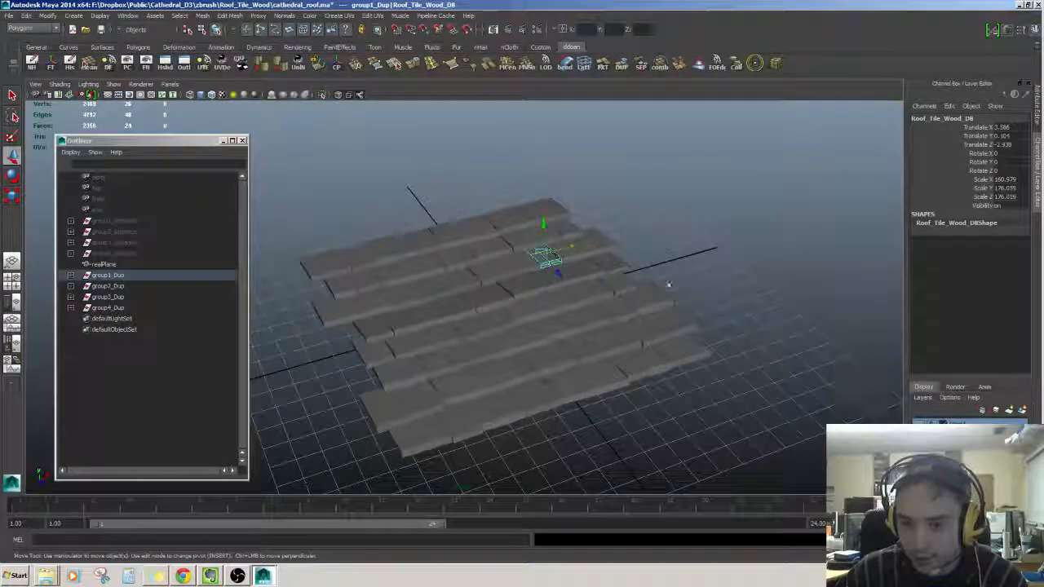
alt+drag(669, 283, 398, 352)
click(566, 279)
click(516, 313)
alt+drag(717, 383, 711, 386)
Set realPlane's Translate Y to 0 and check the tiles from underneath
click(594, 305)
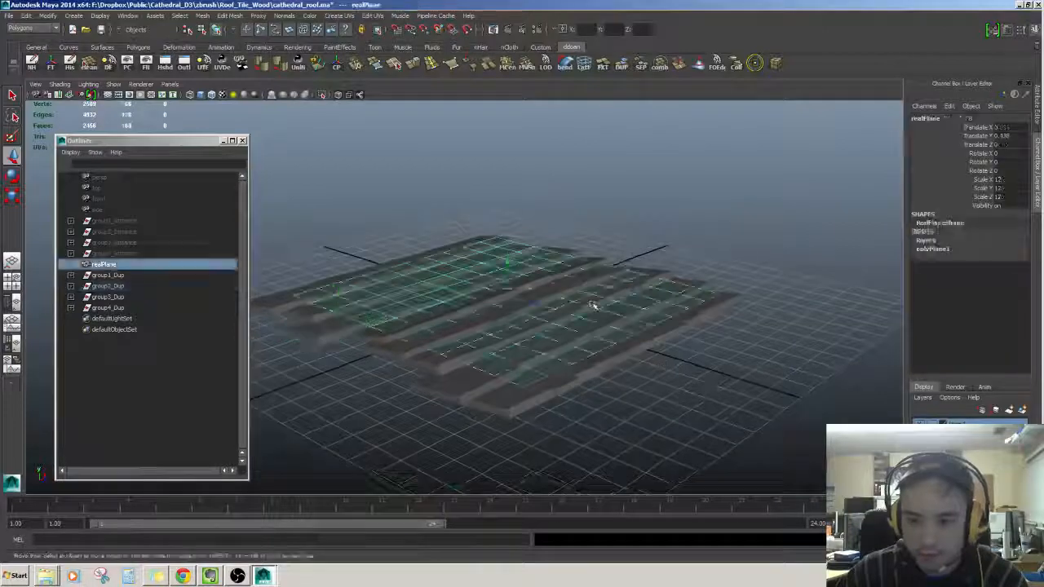
mouse_move(593, 305)
alt+mouse_down()
mouse_move(592, 329)
mouse_move(590, 315)
alt+mouse_up()
click(1008, 137)
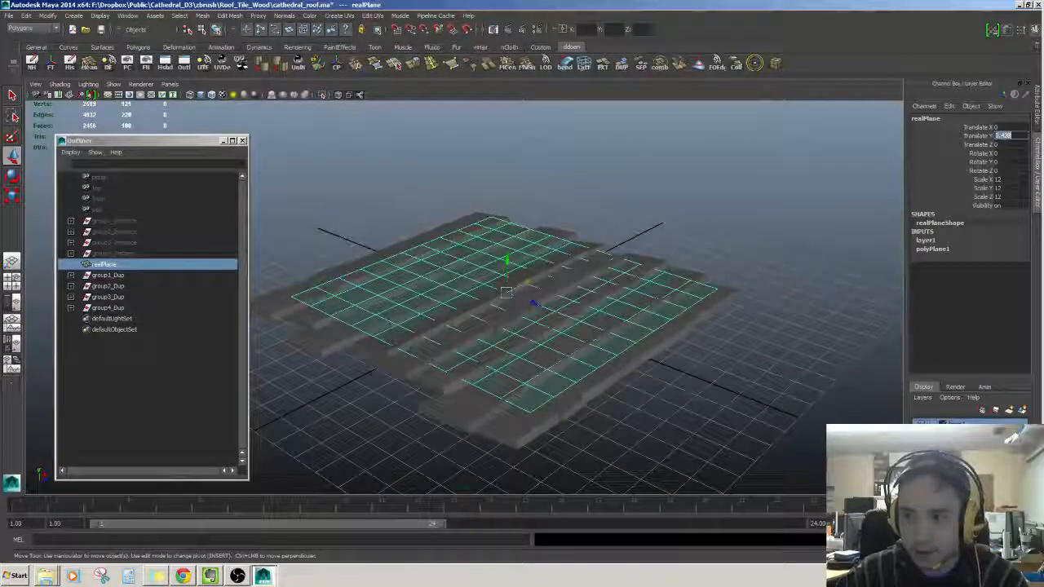
text(0)
key(Return)
alt+drag(754, 273, 746, 168)
alt+drag(551, 232, 542, 184)
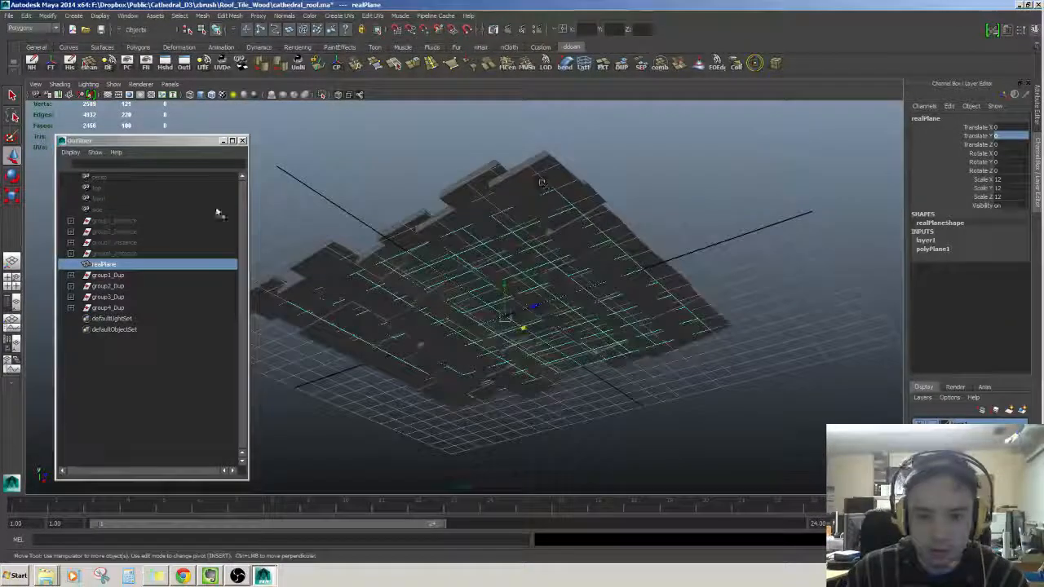
Combine group1_Dup through group4_Dup into a single polygon mesh
click(130, 276)
shift+click(130, 308)
alt+drag(489, 457, 579, 445)
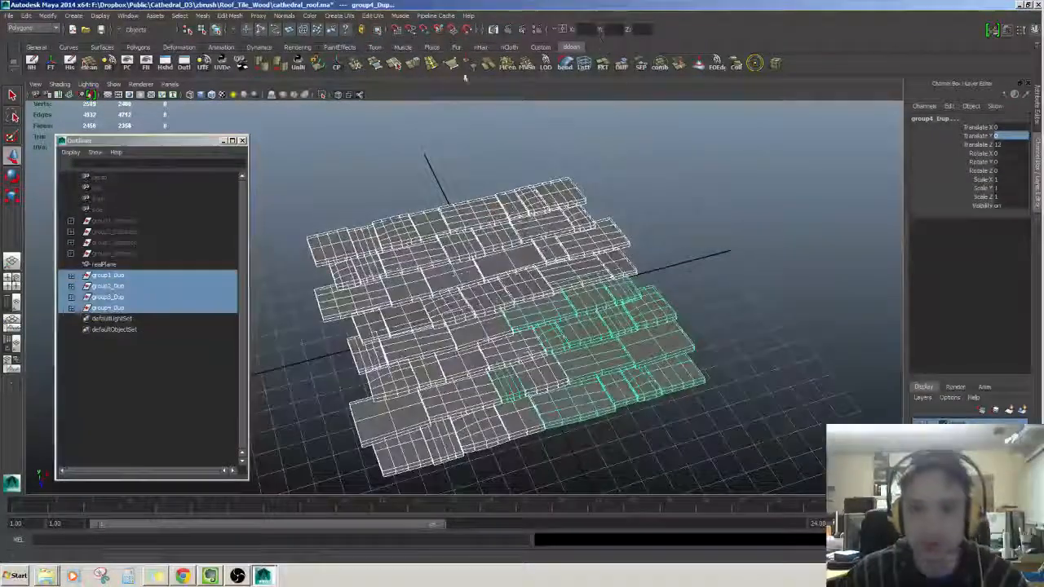
click(660, 65)
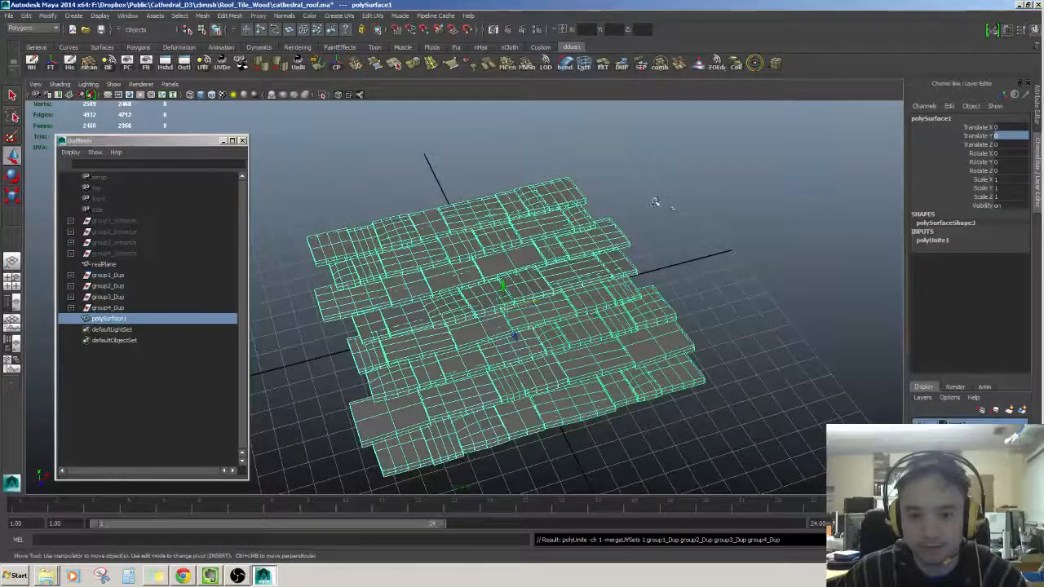
Rename the combined tile mesh to Roof_Tile_Wood_A
click(659, 205)
alt+drag(605, 249, 589, 284)
click(121, 319)
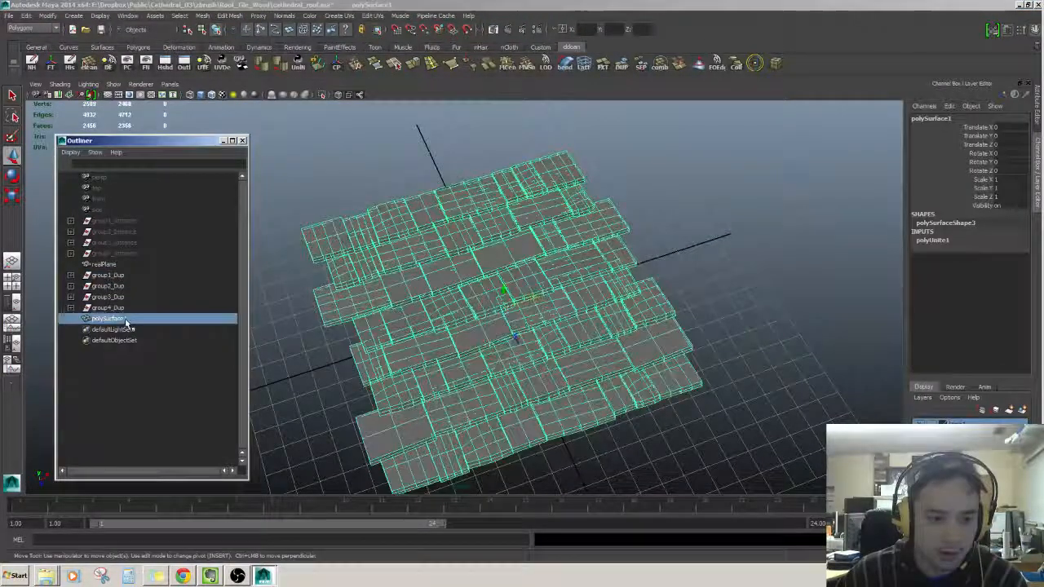
double_click(122, 318)
text(Brick)
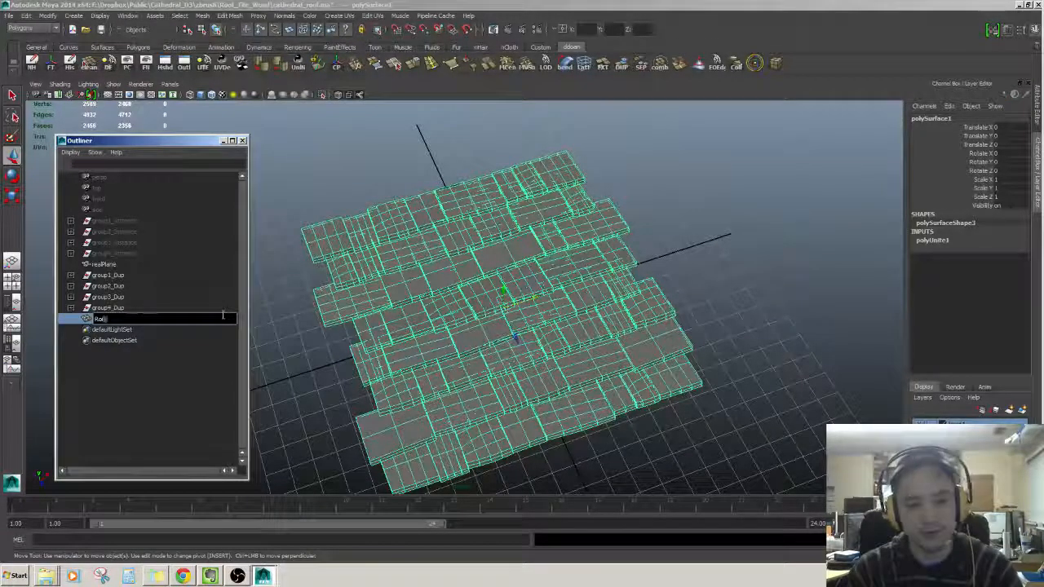
text(_Tile_W)
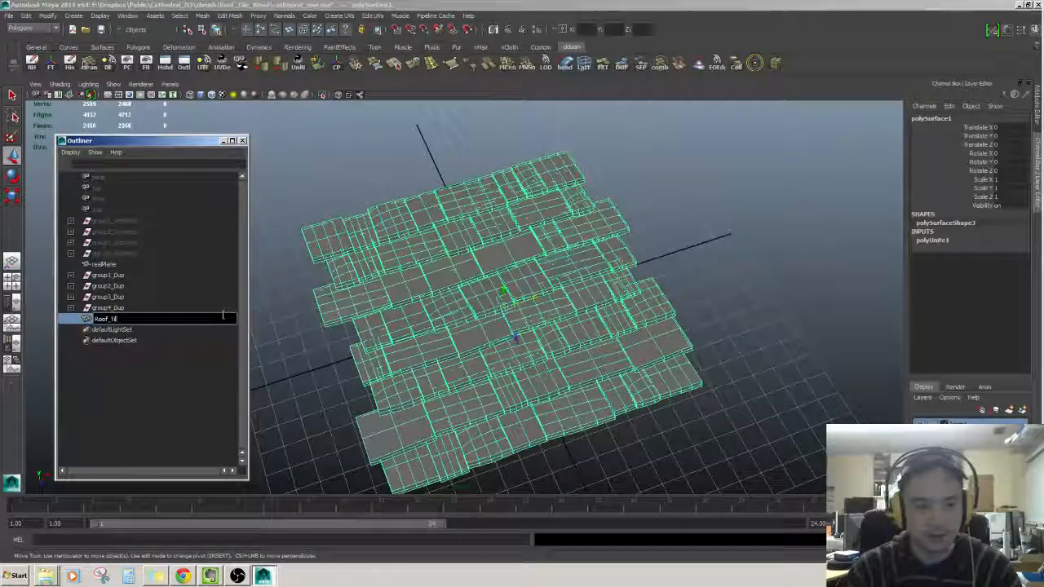
text(ood_A)
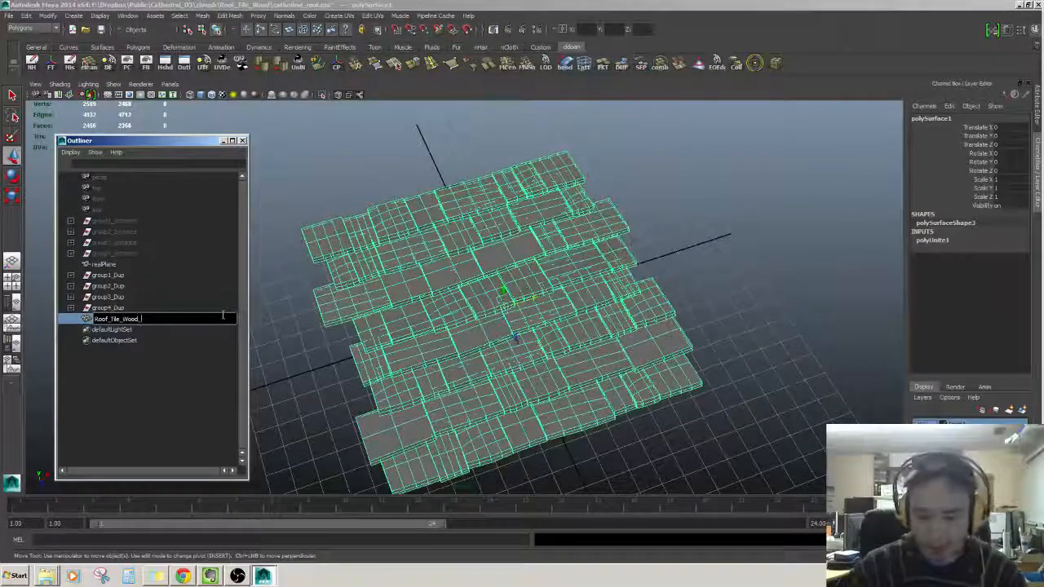
key(Return)
Move realPlane below group4_Dup in the Outliner so it sits directly above Roof_Tile_Wood_A, and clear the selection
click(111, 265)
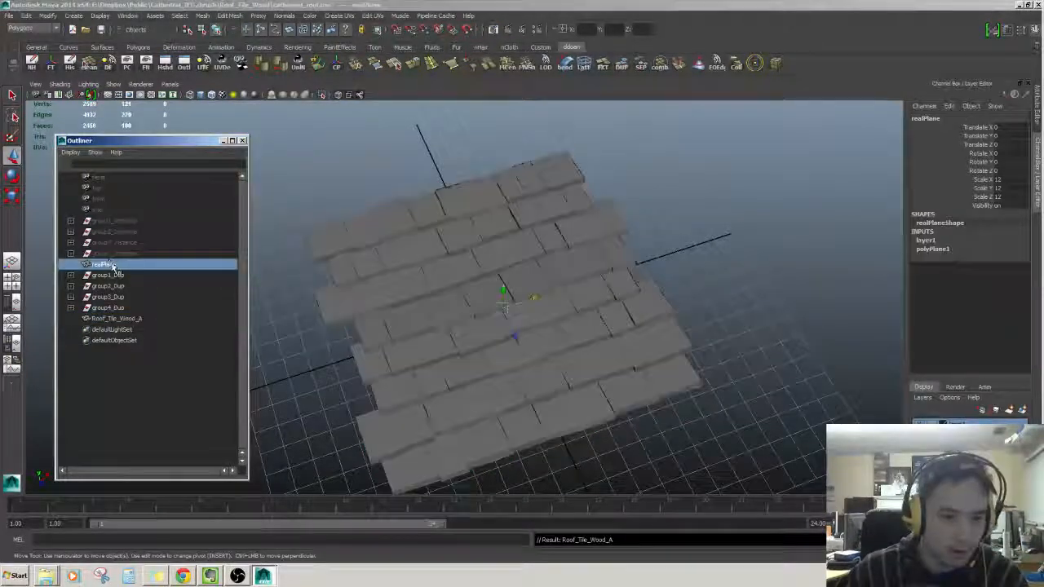
middle_drag(111, 265, 117, 315)
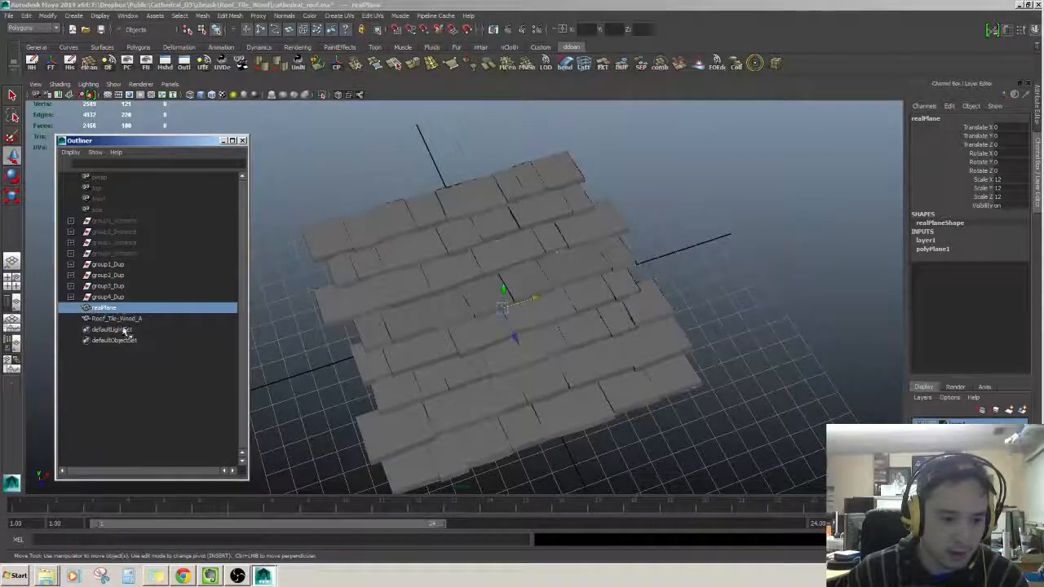
click(130, 319)
click(130, 310)
alt+drag(607, 397, 703, 310)
click(705, 345)
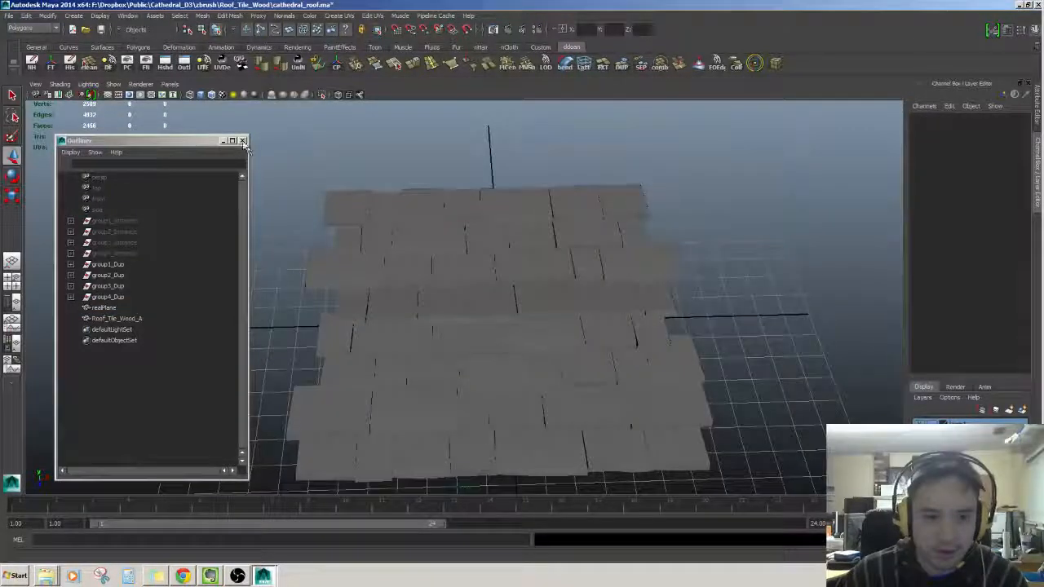
Examine the combined roof tile mesh from several angles and distances, checking the row layout and the overlapping tile edges
alt+drag(538, 298, 560, 331)
scroll(560, 331, down, 4)
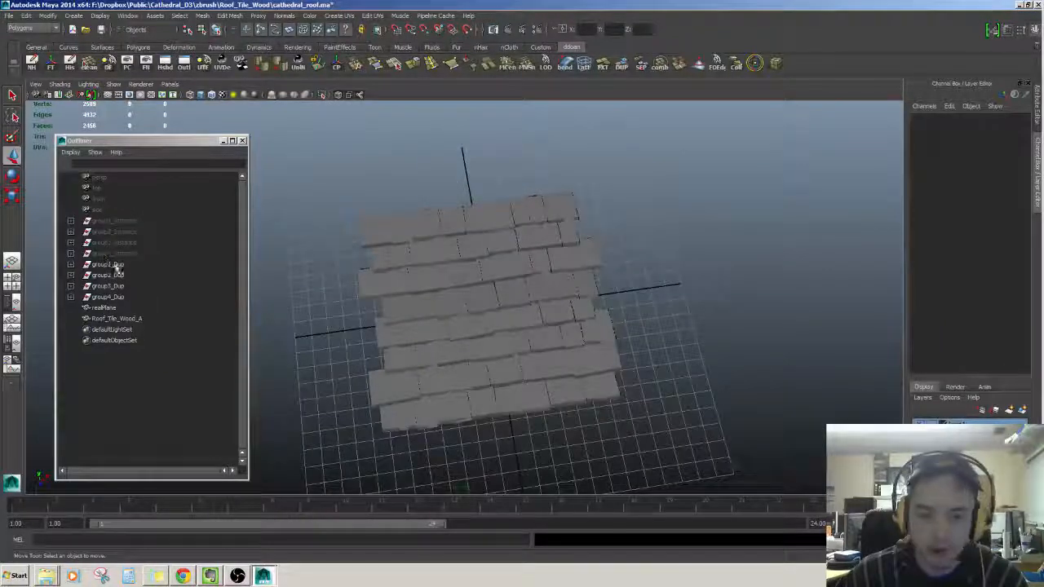
alt+drag(598, 259, 615, 239)
scroll(610, 244, up, 3)
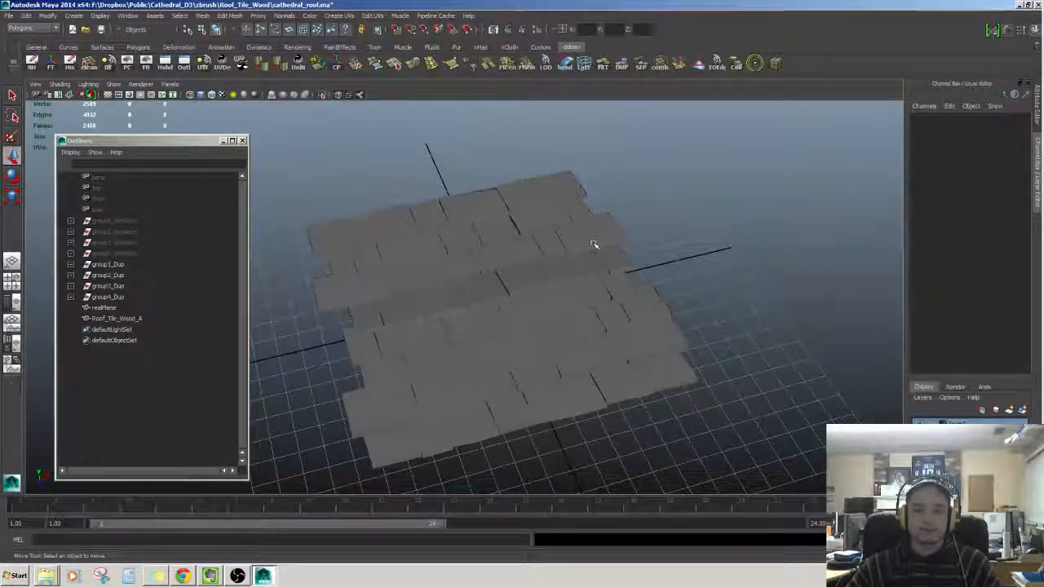
alt+drag(595, 242, 525, 305)
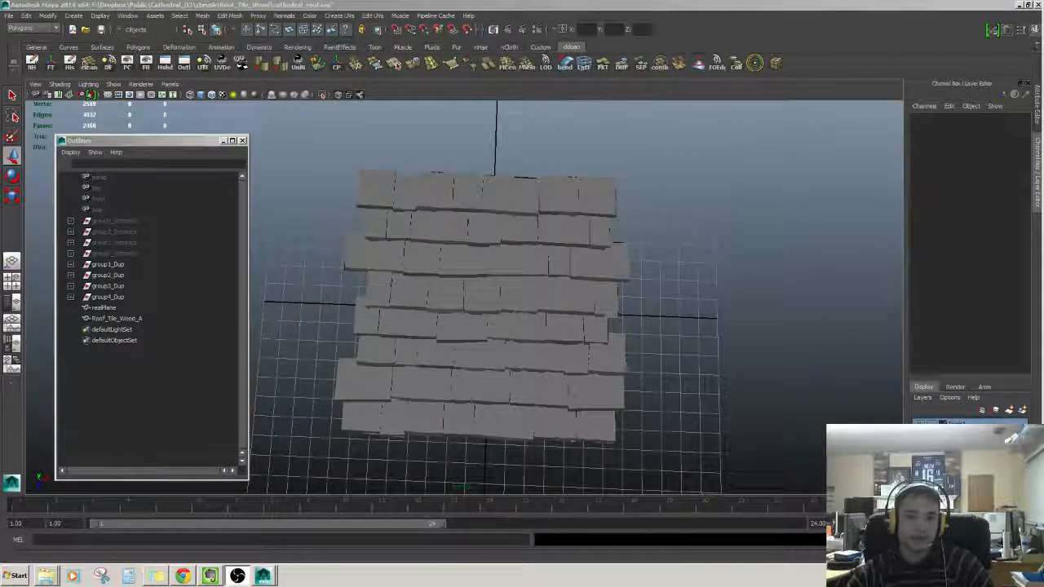
alt+drag(314, 457, 381, 389)
click(416, 352)
alt+right_drag(386, 375, 491, 349)
alt+drag(493, 349, 505, 427)
click(528, 471)
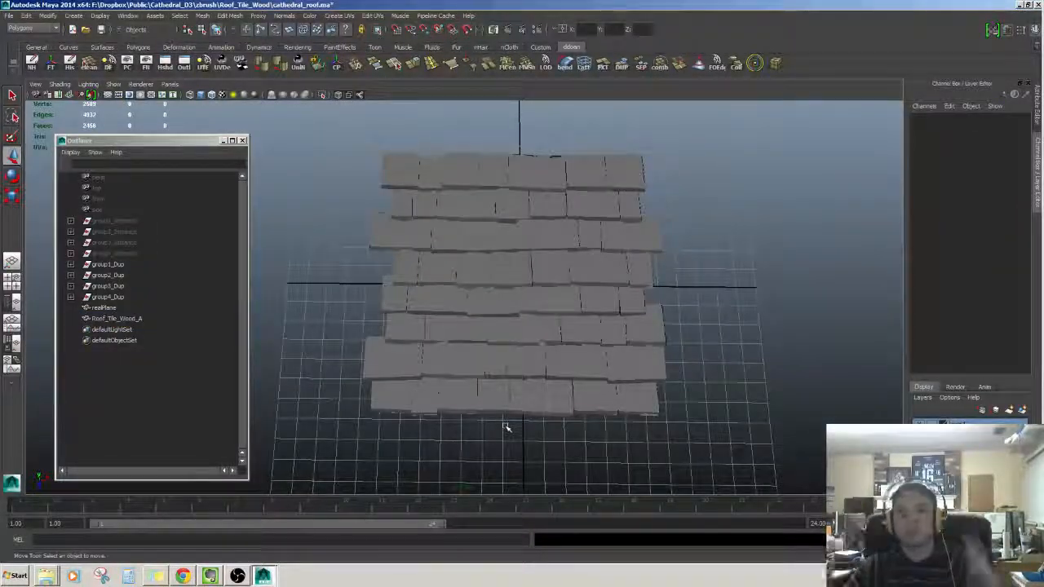